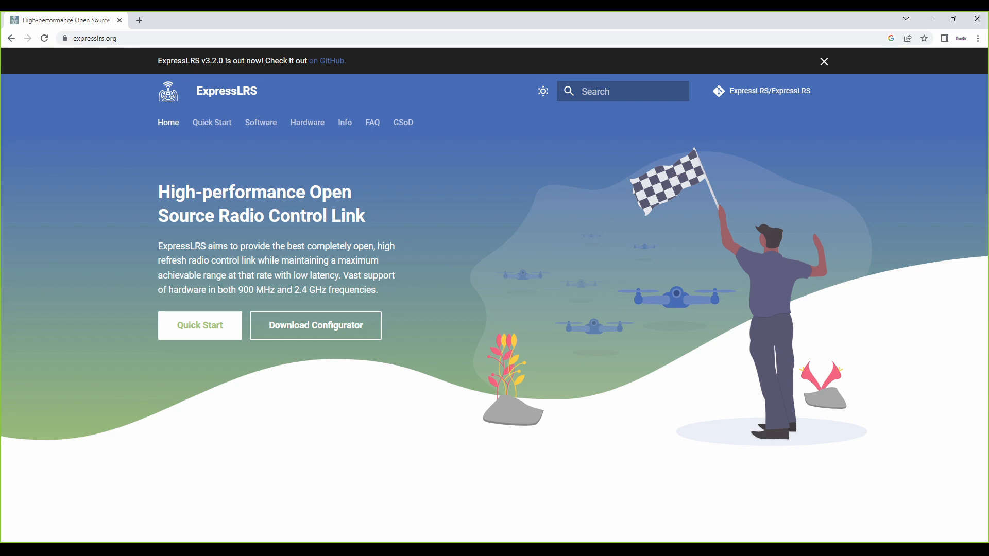
Step: Open the Quick Start guide and the v3.2.0 release page on GitHub, and read through the release notes
click(200, 325)
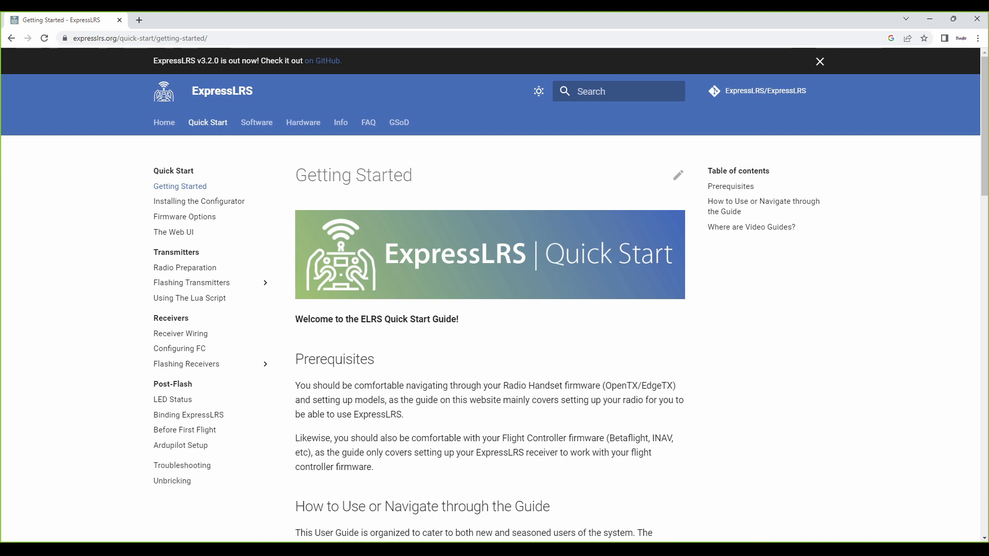
click(323, 61)
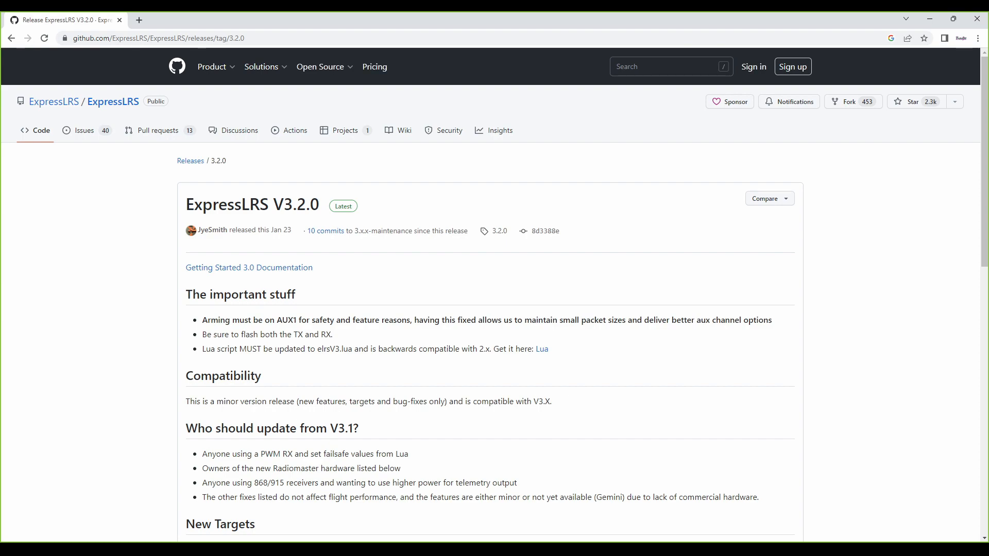
scroll(495, 292, down, 10)
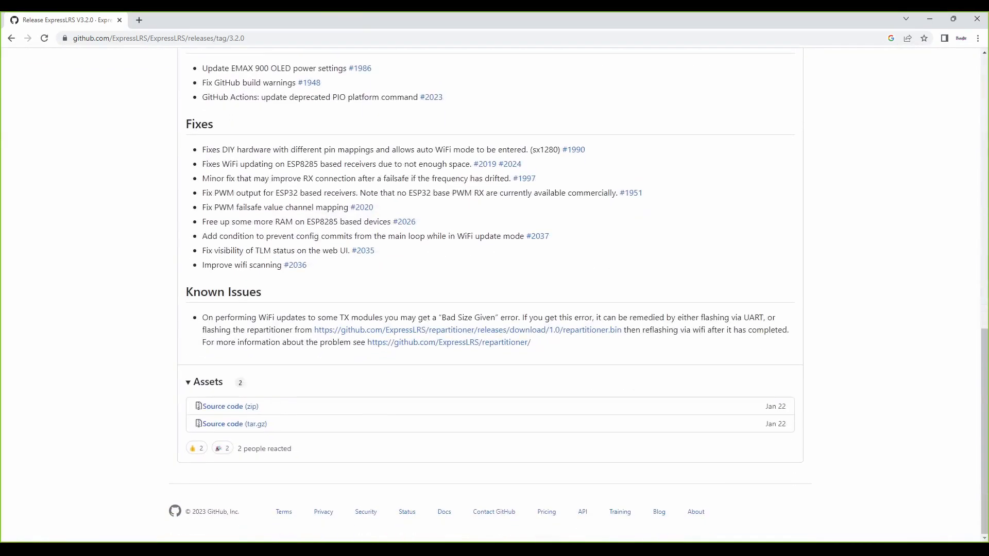
scroll(495, 292, up, 10)
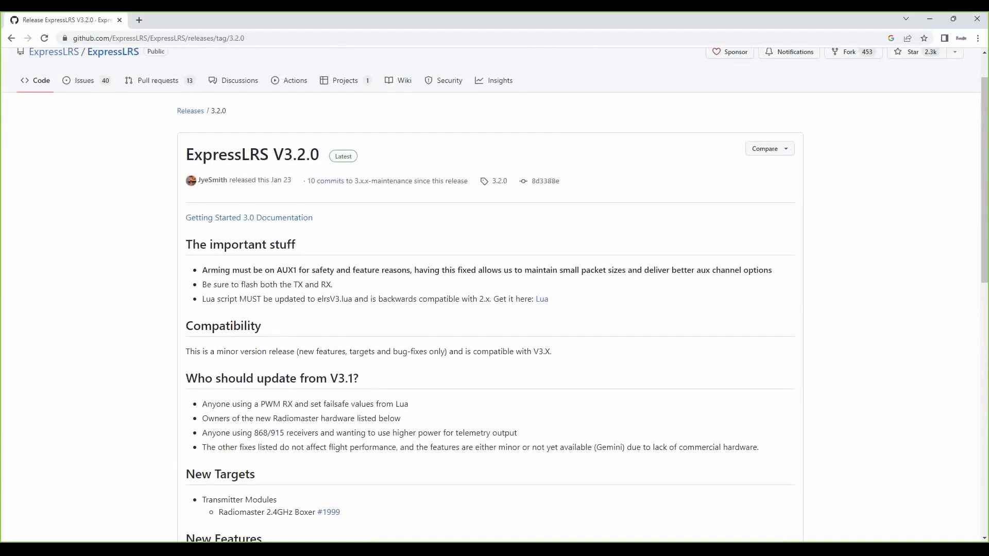
scroll(495, 296, down, 3)
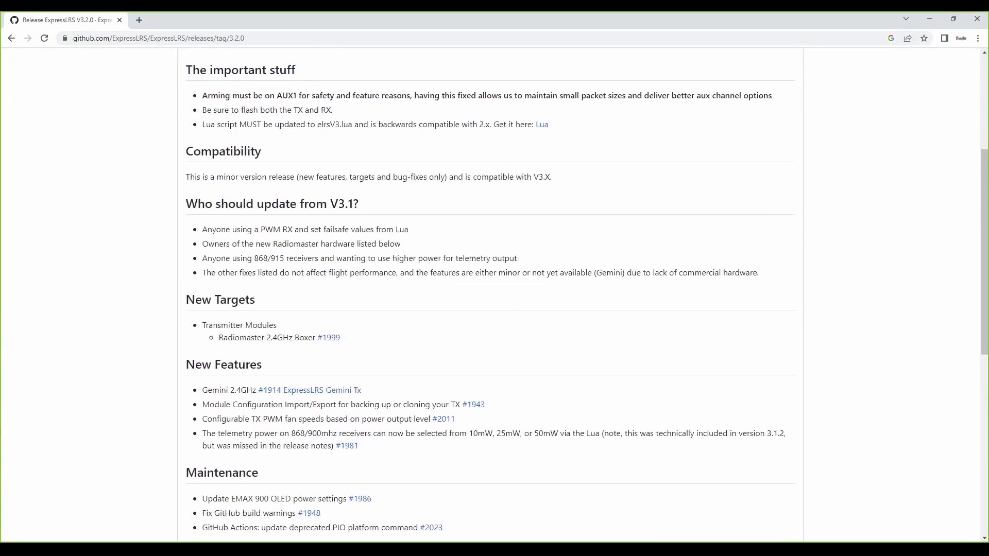
scroll(495, 296, down, 3)
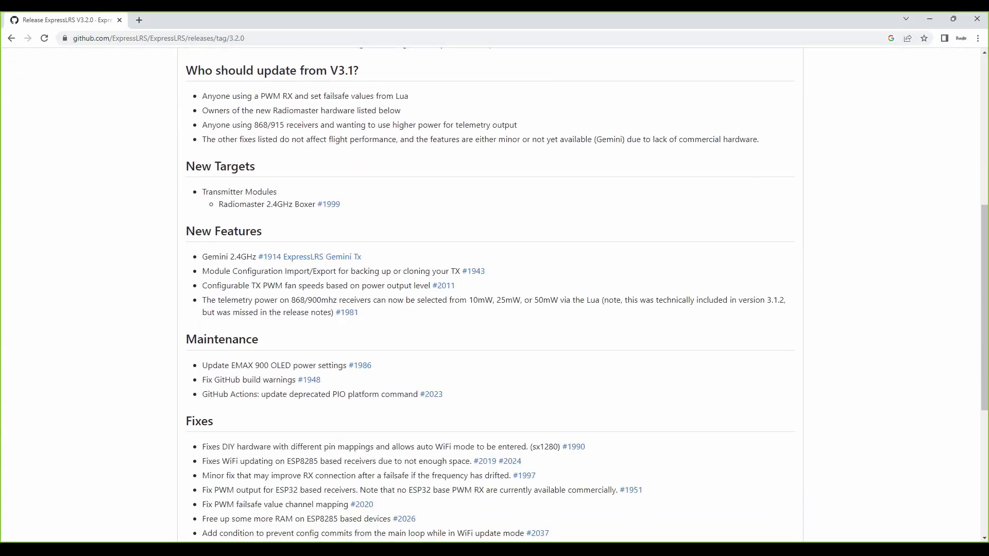
scroll(494, 295, down, 7)
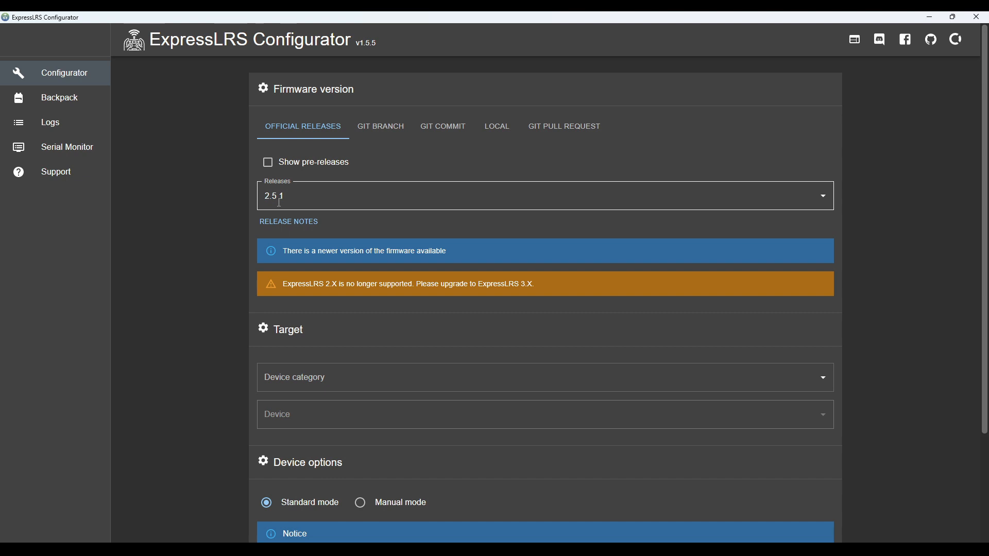
Step: In ExpressLRS Configurator, select official release 3.2.0 as the firmware version and Happymodel 2.4 GHz as the device category
click(389, 203)
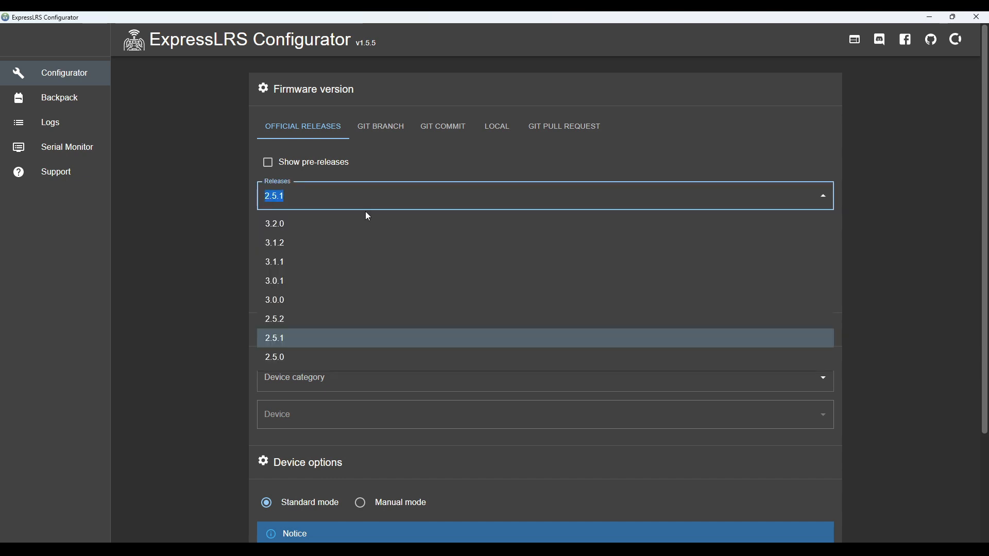
click(316, 226)
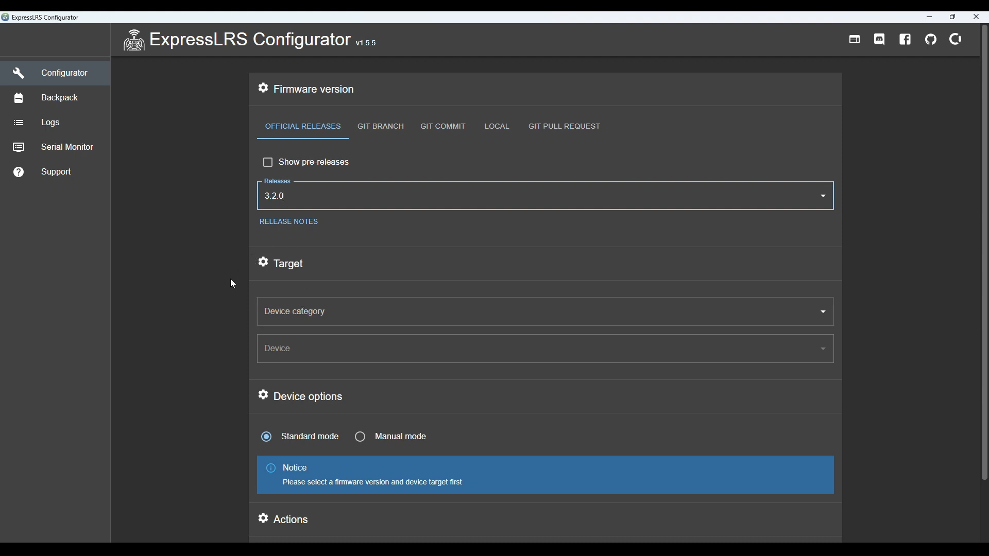
click(273, 312)
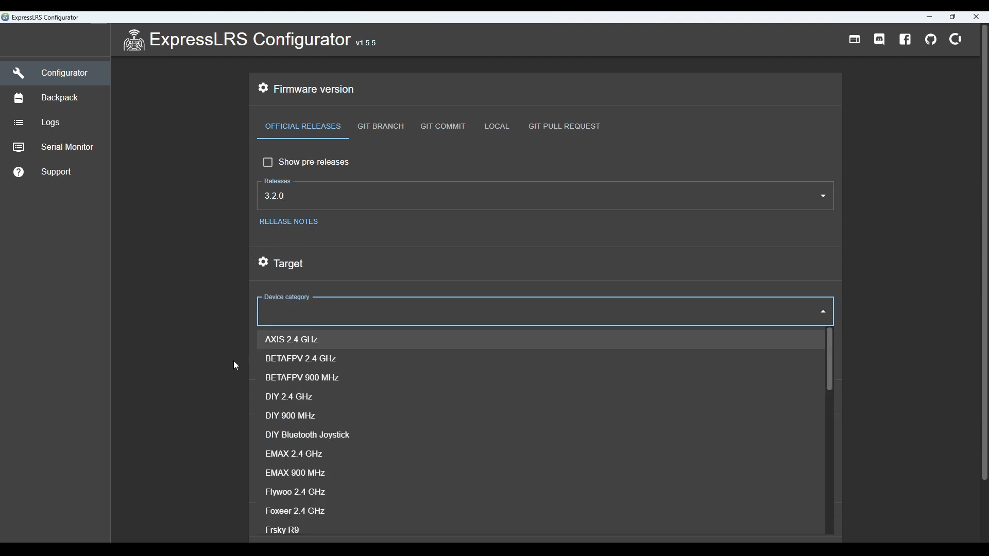
scroll(306, 439, down, 3)
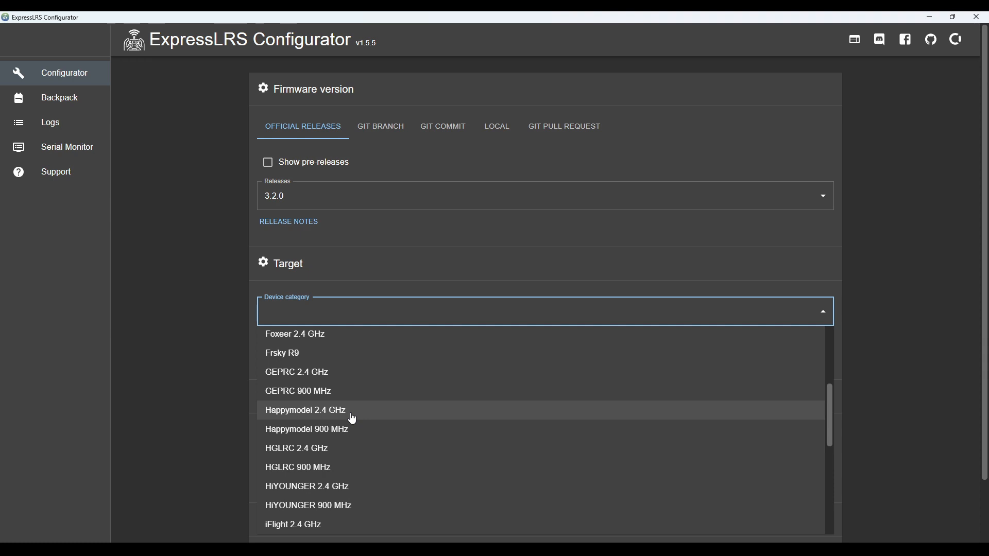
scroll(354, 419, up, 4)
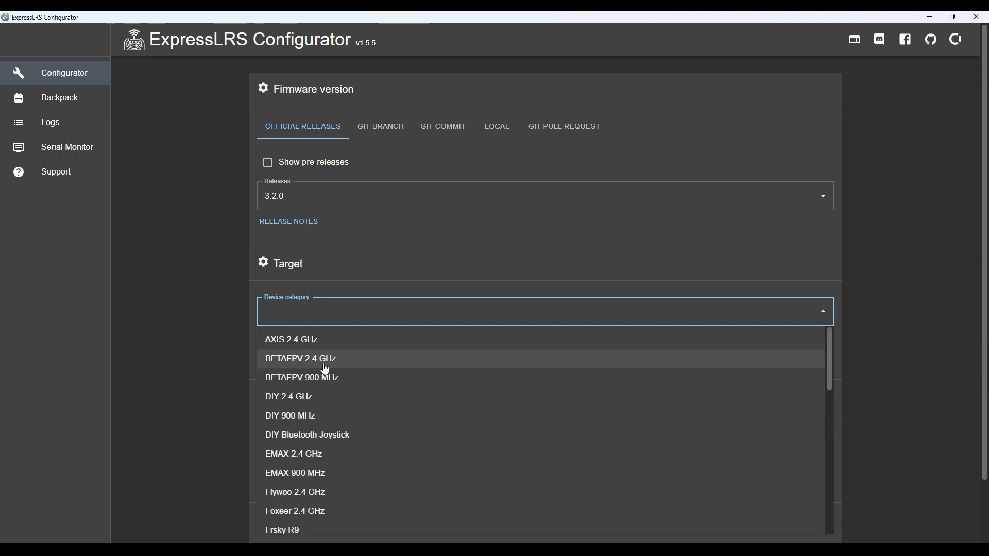
scroll(348, 402, down, 3)
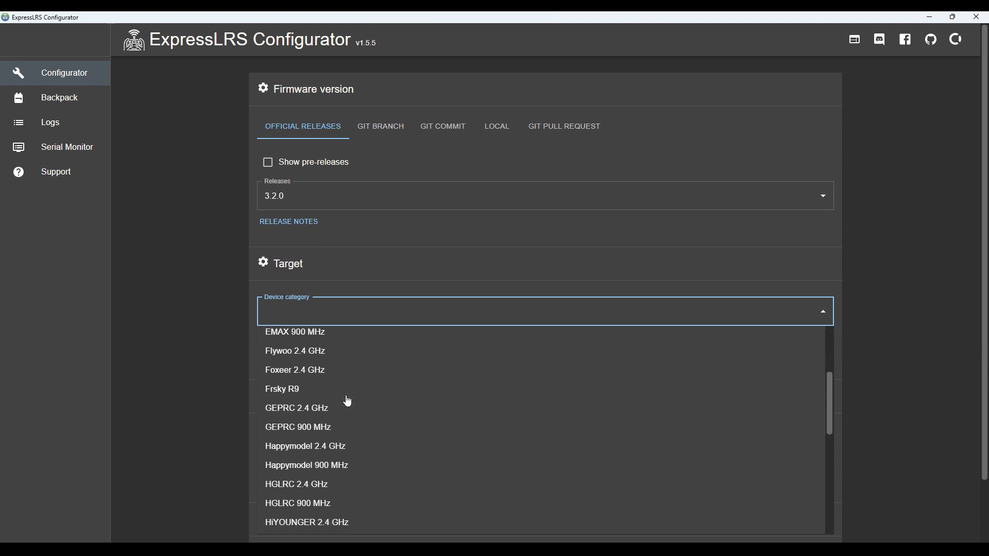
scroll(348, 401, down, 7)
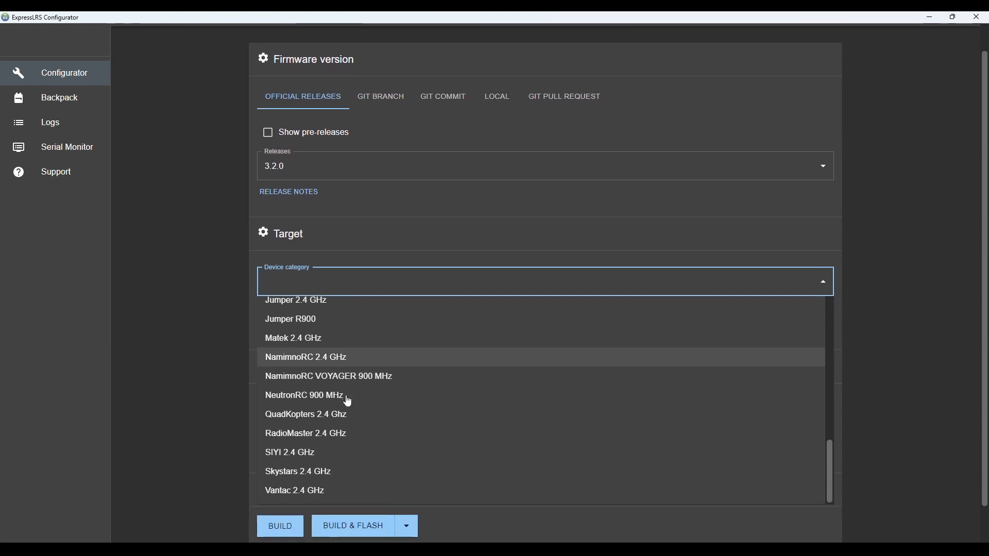
scroll(348, 402, up, 6)
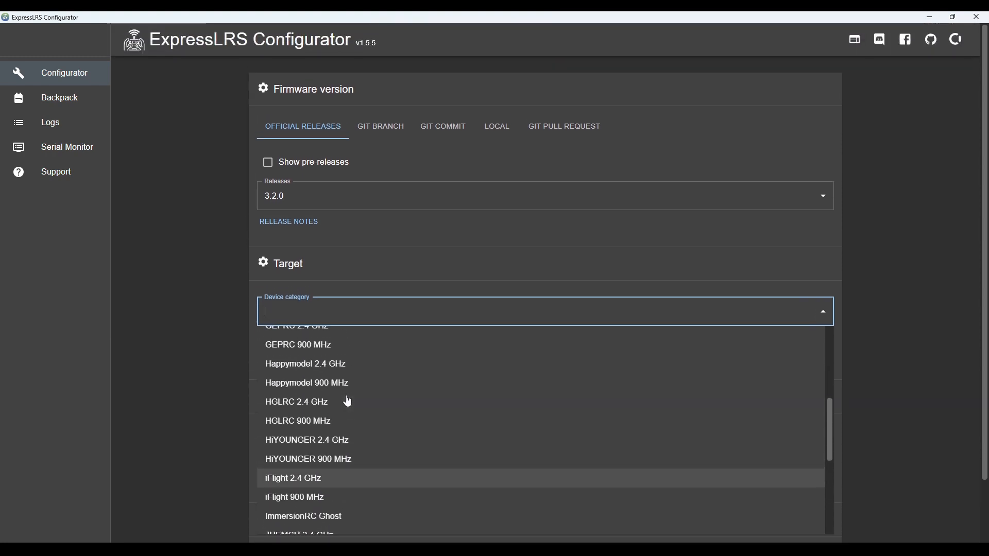
scroll(348, 401, down, 4)
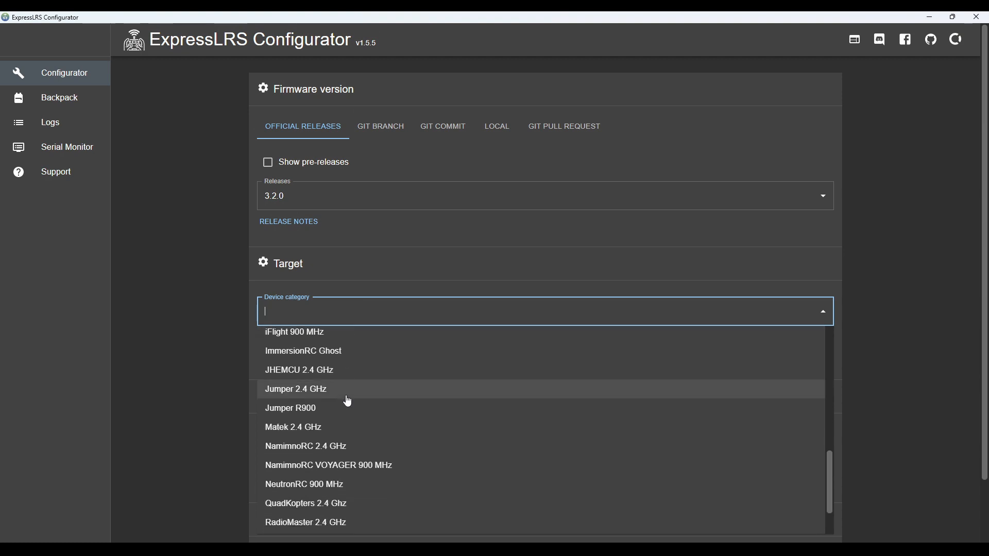
scroll(349, 401, down, 3)
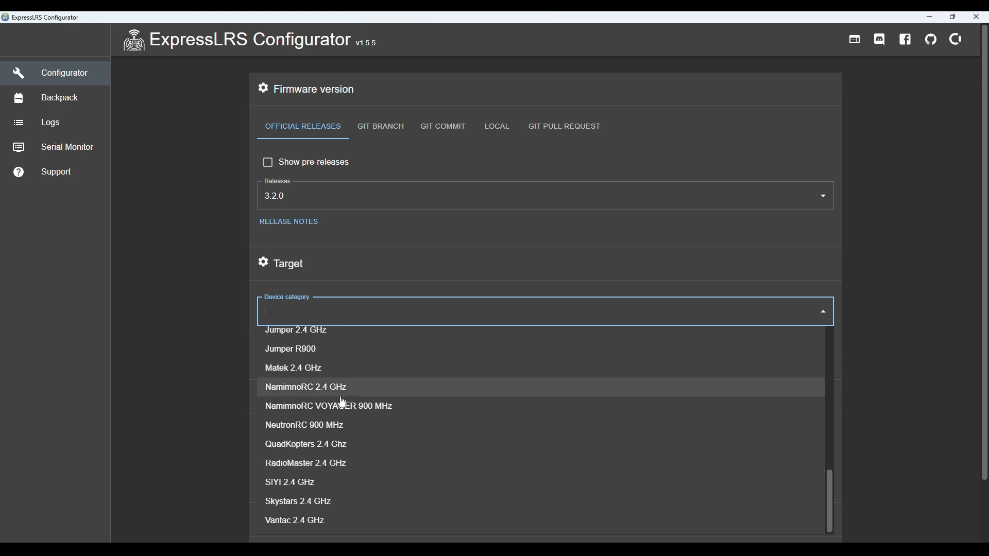
scroll(343, 402, up, 5)
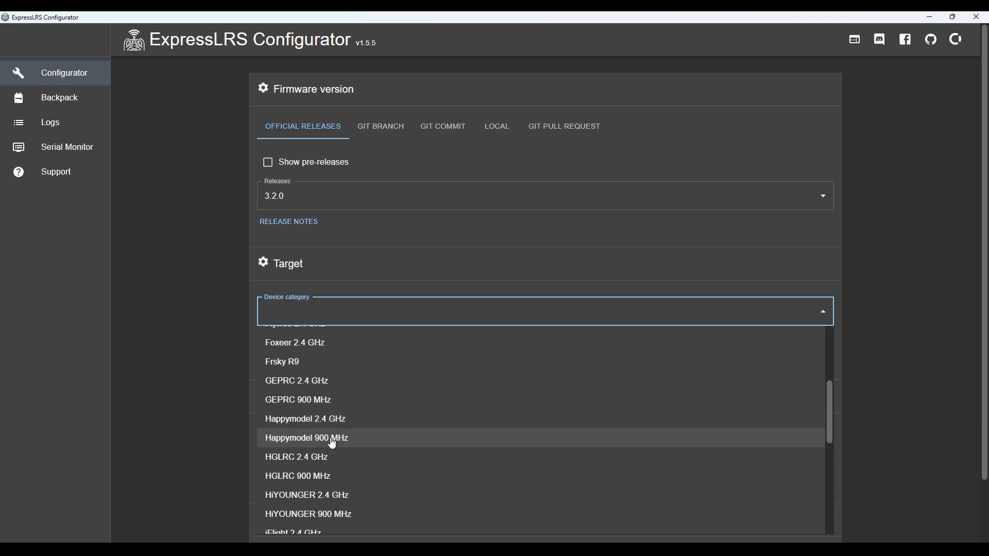
click(324, 427)
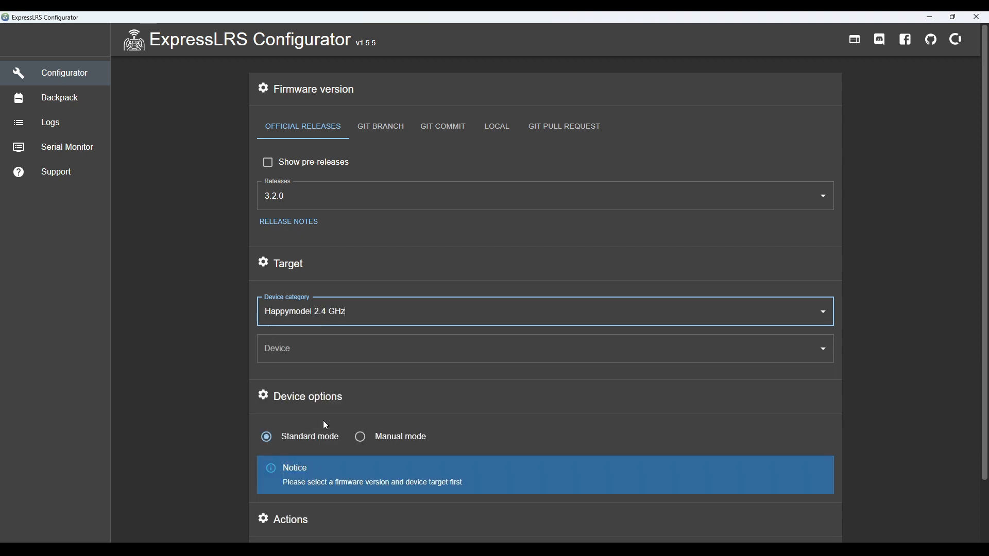
Step: Choose HM ES24TX Pro Series 2400 TX as the target device and set its flashing method to WIFI
click(318, 362)
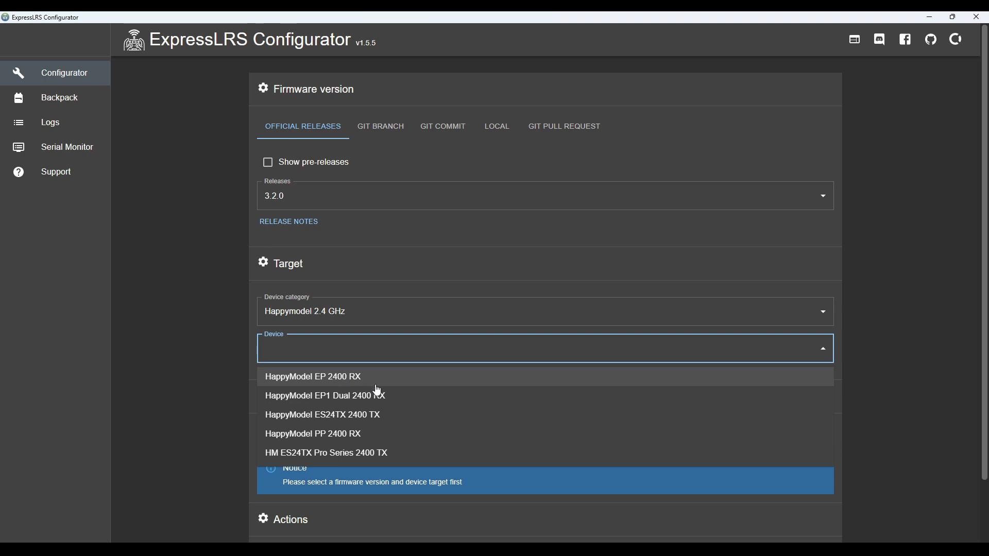
click(312, 454)
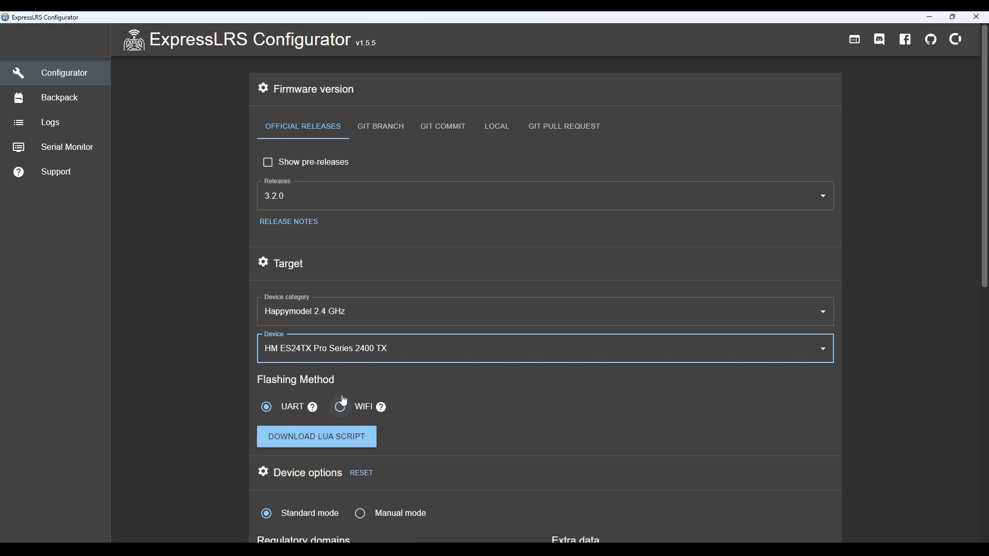
scroll(422, 376, down, 1)
scroll(422, 376, down, 3)
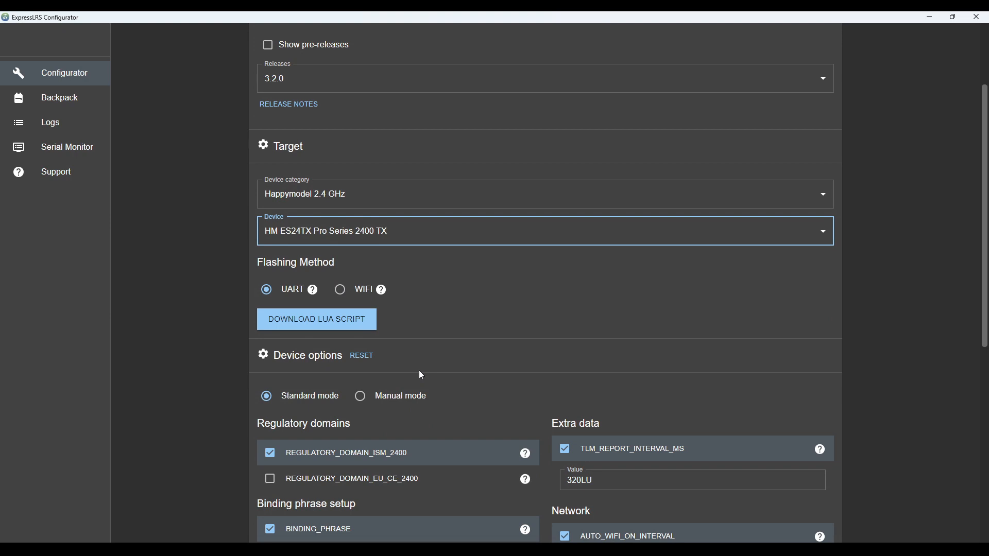
scroll(421, 375, down, 2)
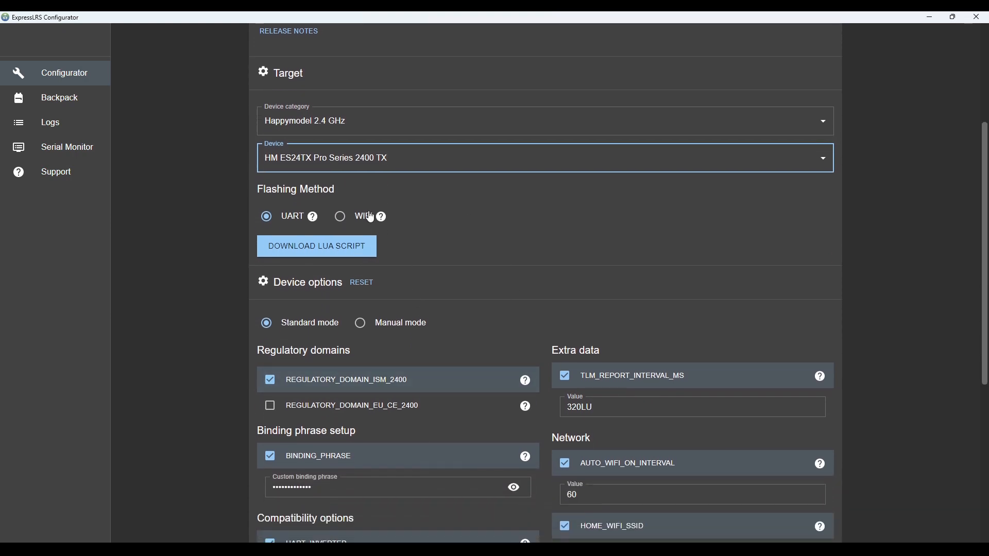
click(371, 216)
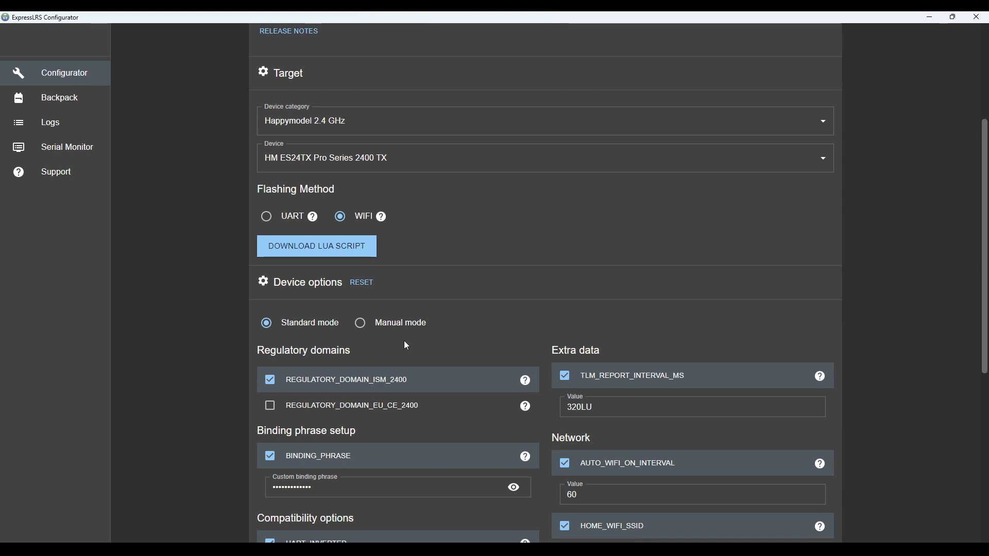
Step: Review the target settings and the device options for regulatory domain, binding phrase, UART inversion, telemetry interval and home Wi-Fi network
scroll(443, 296, down, 1)
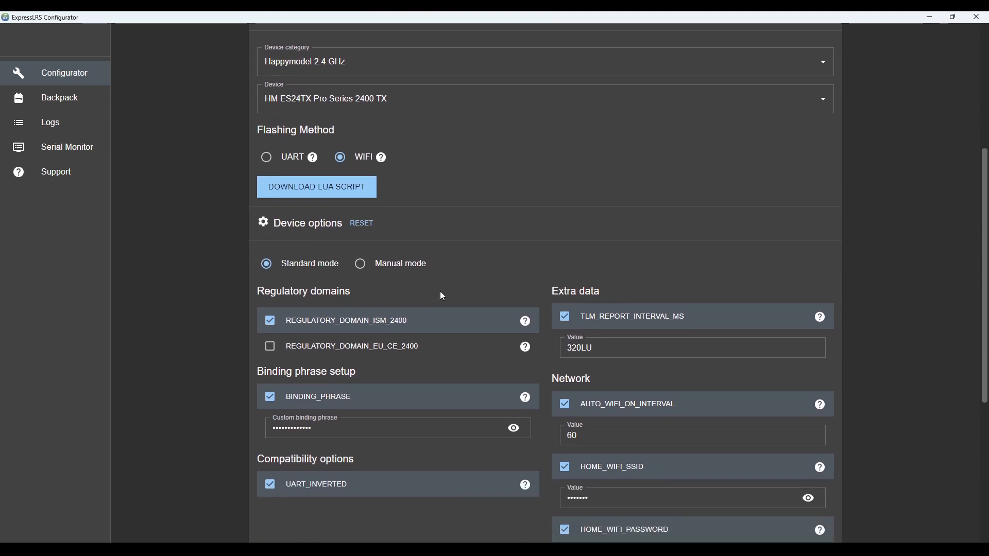
scroll(442, 297, down, 1)
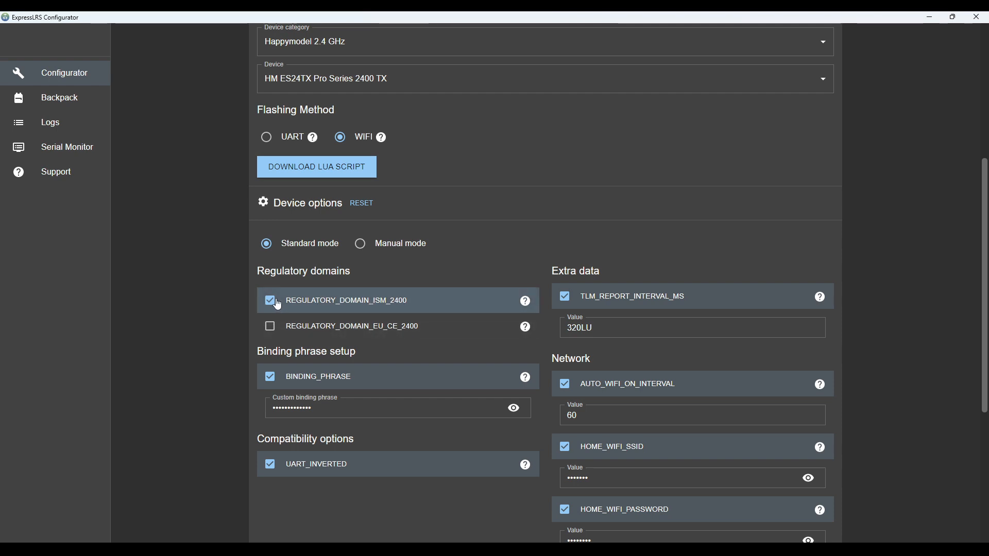
click(303, 409)
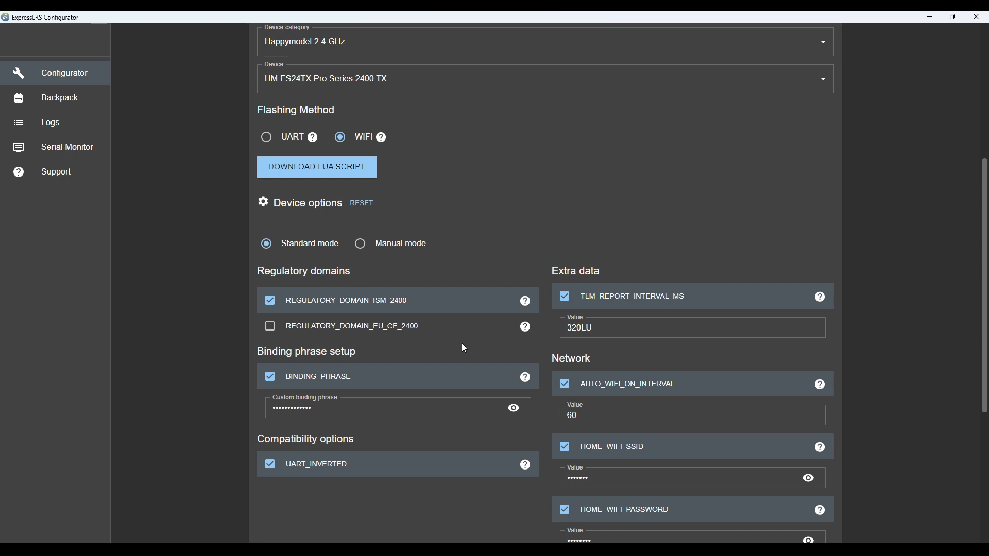
scroll(463, 345, down, 1)
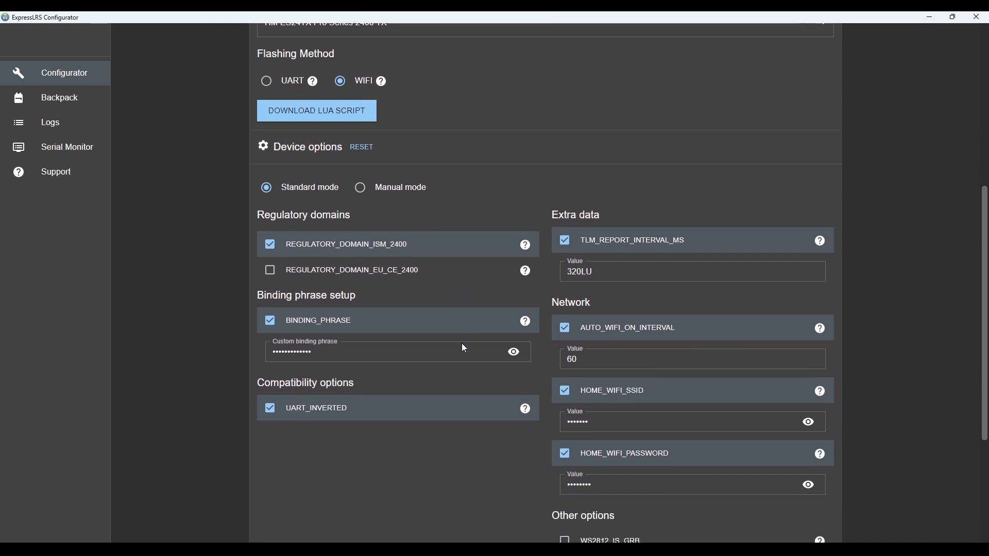
scroll(463, 345, up, 2)
scroll(464, 349, up, 1)
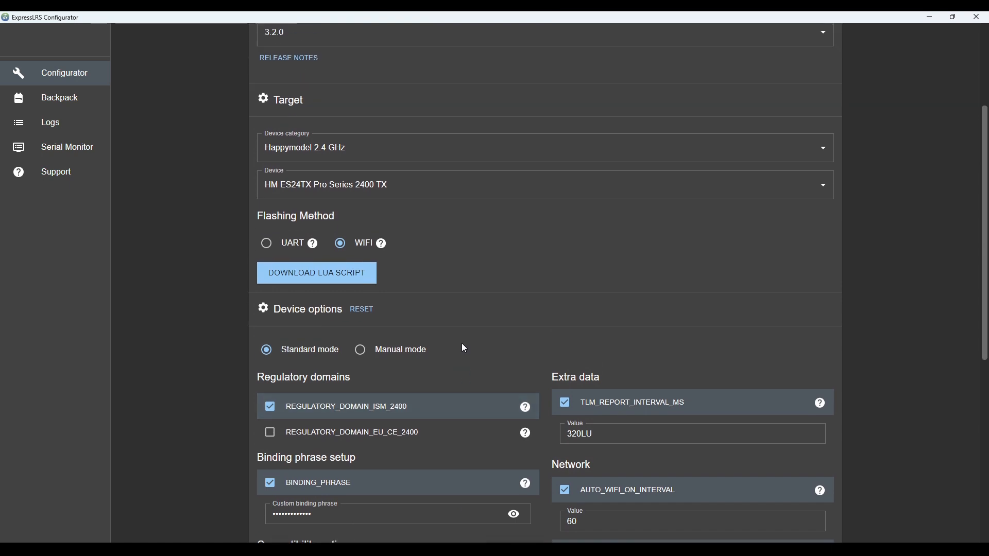
scroll(463, 350, up, 1)
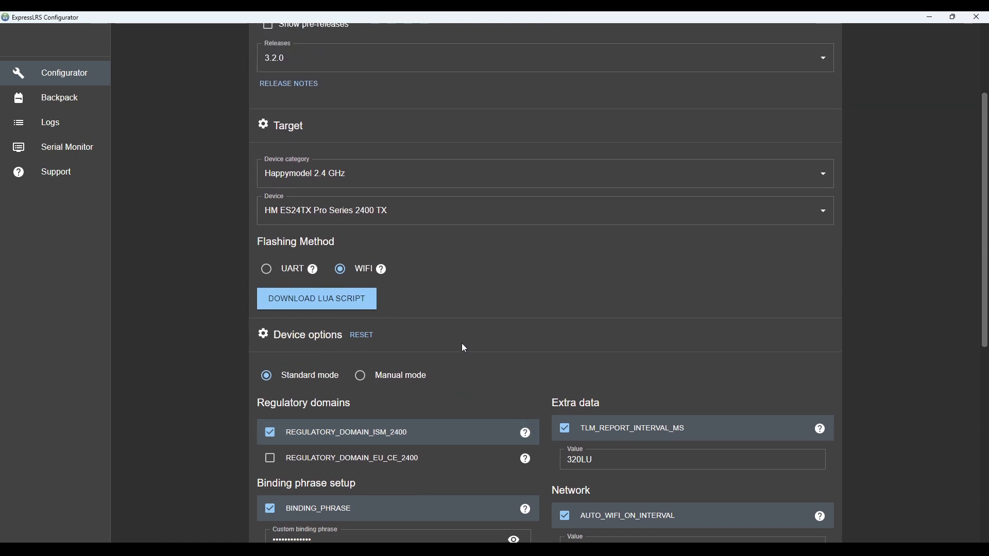
scroll(462, 344, down, 1)
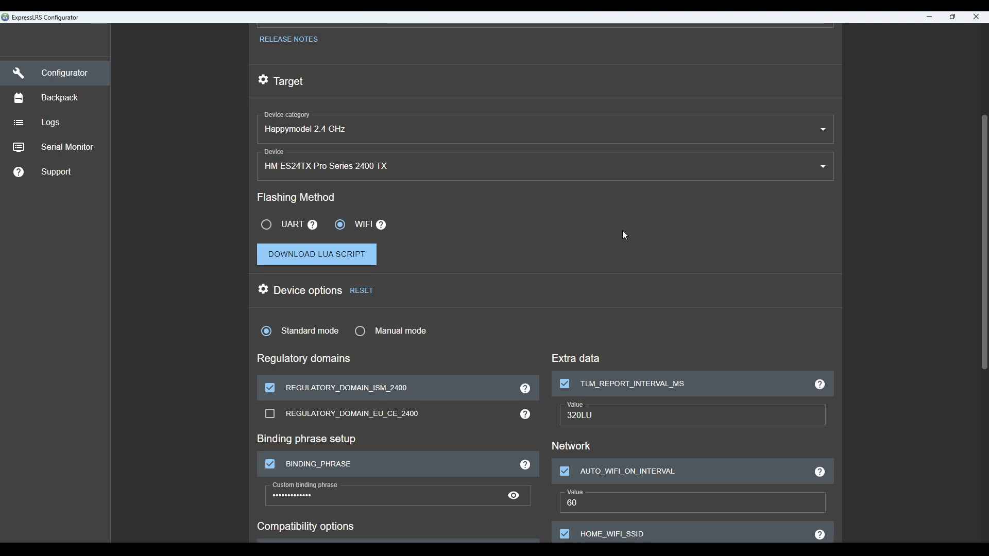
scroll(622, 230, up, 4)
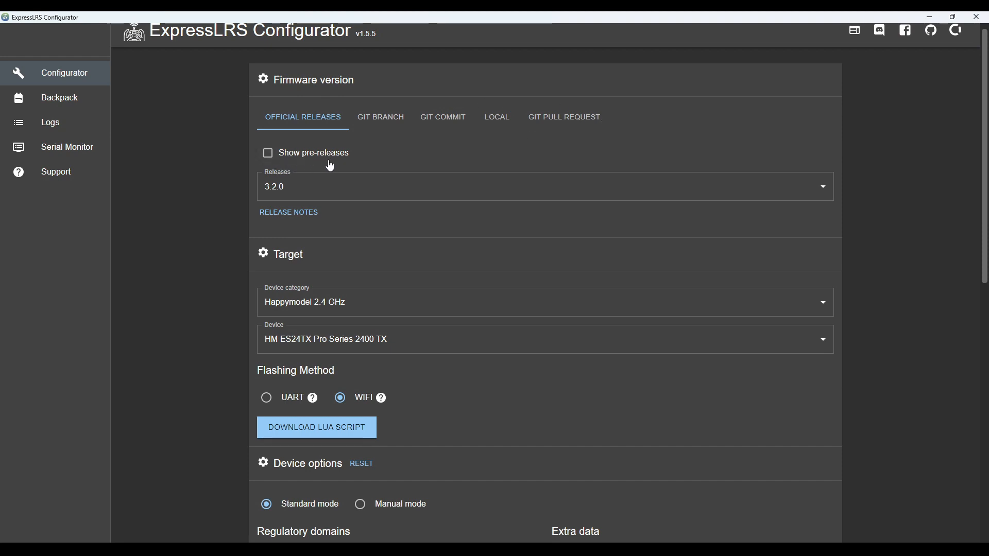
scroll(479, 246, down, 4)
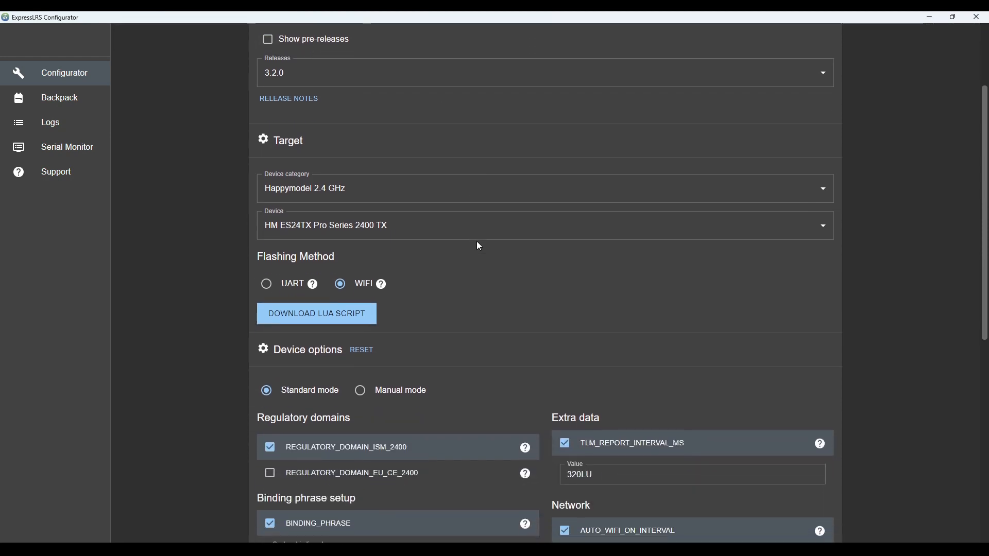
scroll(479, 246, down, 2)
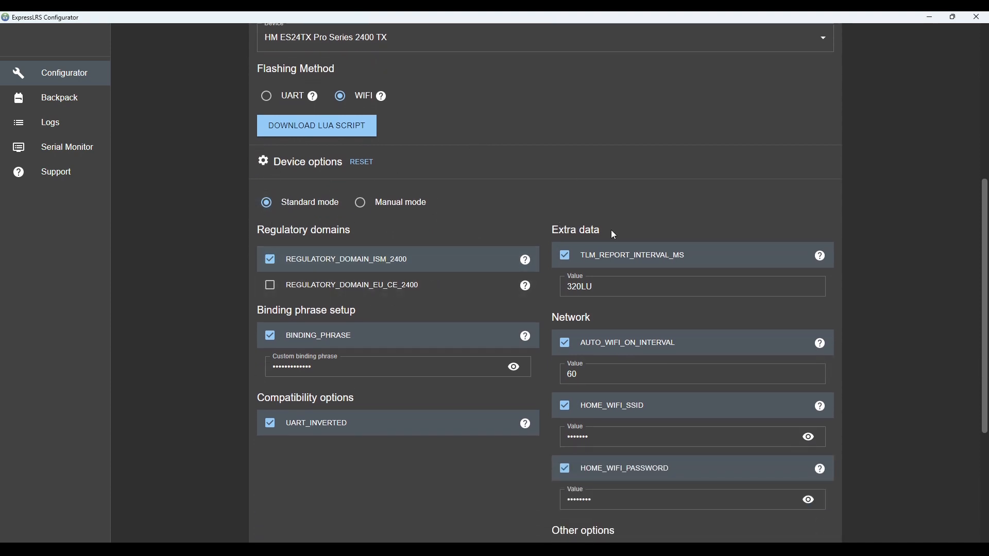
scroll(614, 234, down, 1)
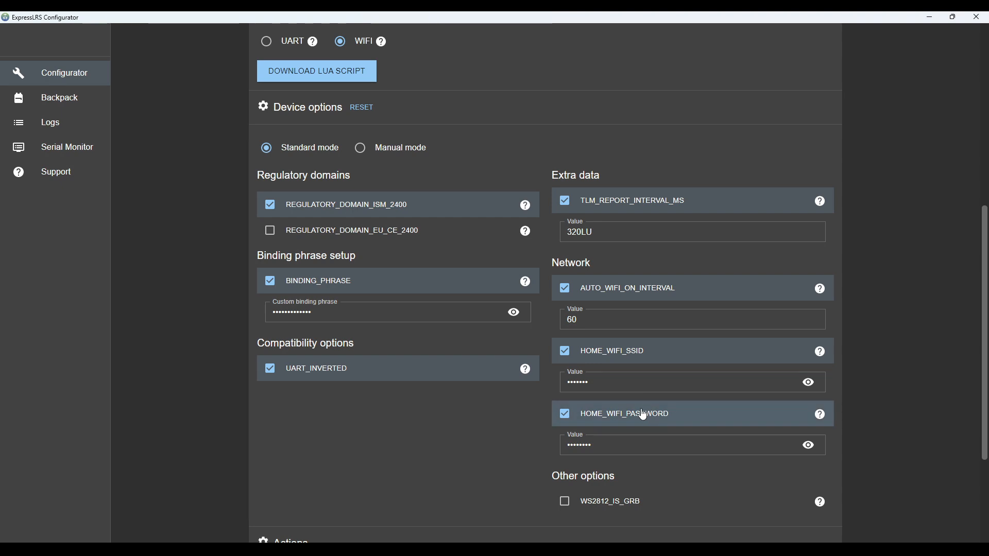
Step: Examine the Lua script download, the Wi-Fi device selection and the build options, and recheck the target and device options
scroll(644, 414, down, 3)
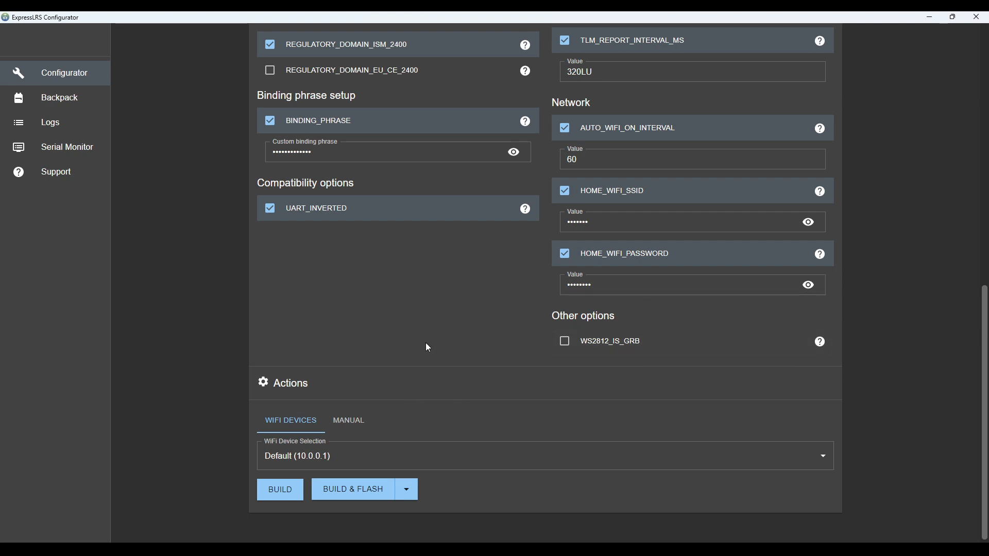
scroll(428, 348, up, 5)
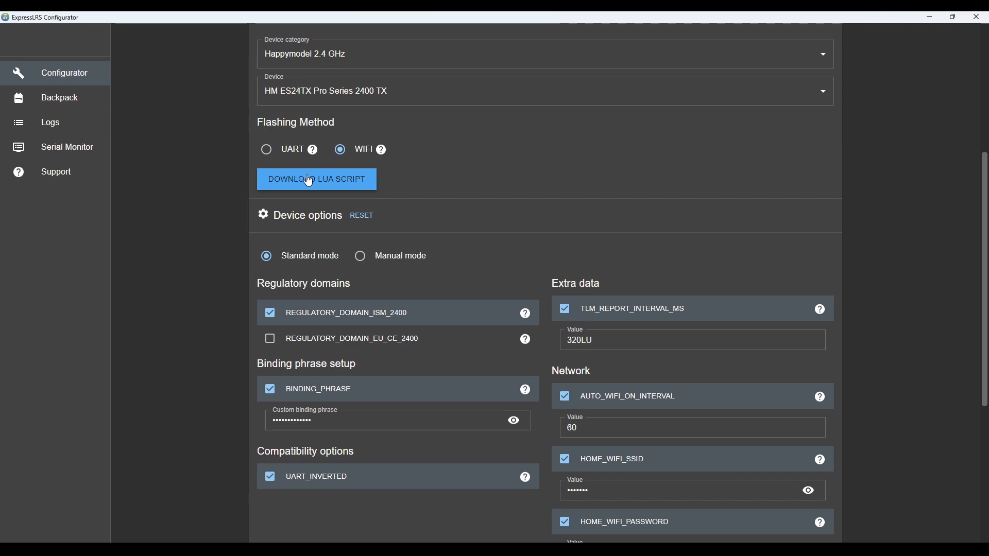
scroll(450, 216, up, 1)
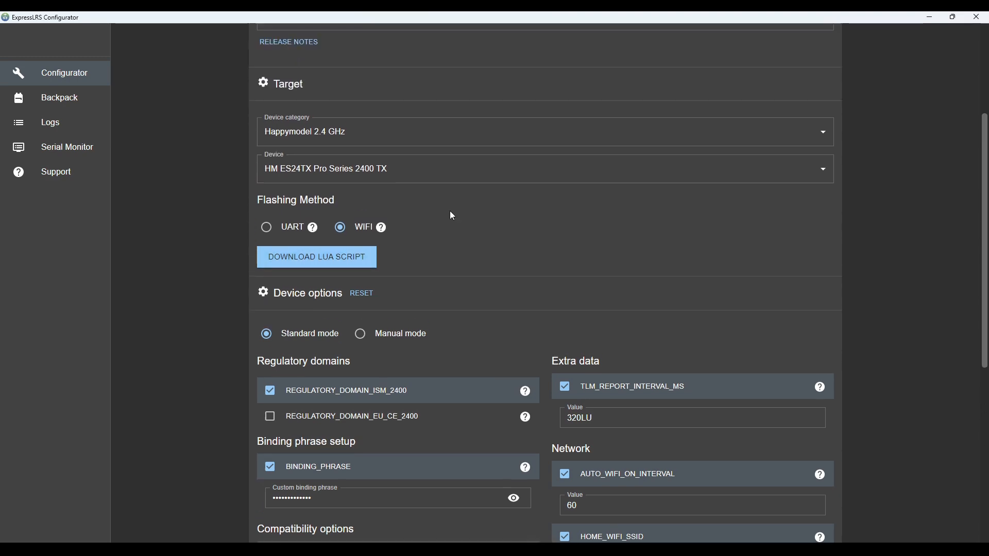
scroll(450, 216, down, 5)
scroll(451, 216, down, 2)
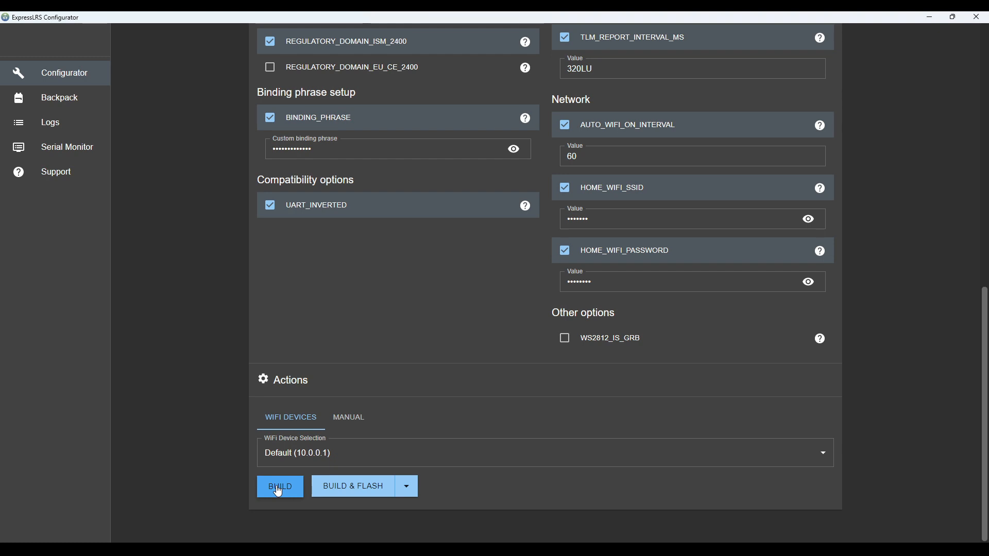
scroll(326, 309, up, 3)
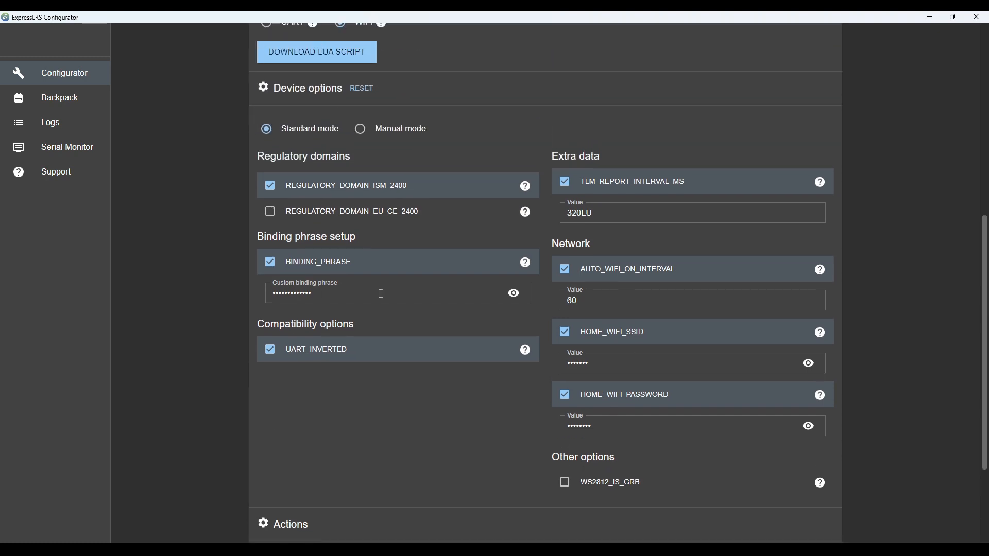
scroll(416, 393, down, 3)
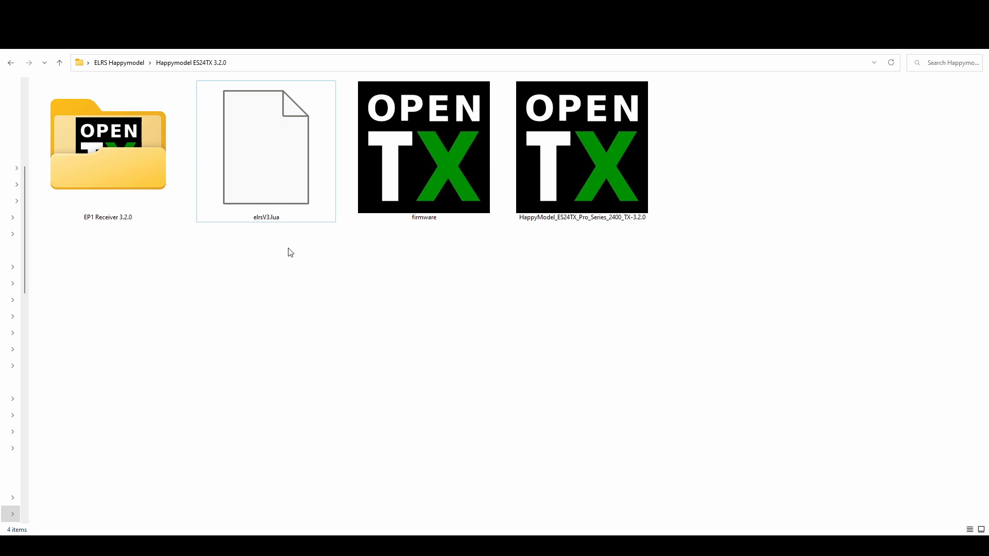
Step: In File Explorer, select the elrsV3.lua script in the Happymodel ES24TX 3.2.0 folder
click(260, 170)
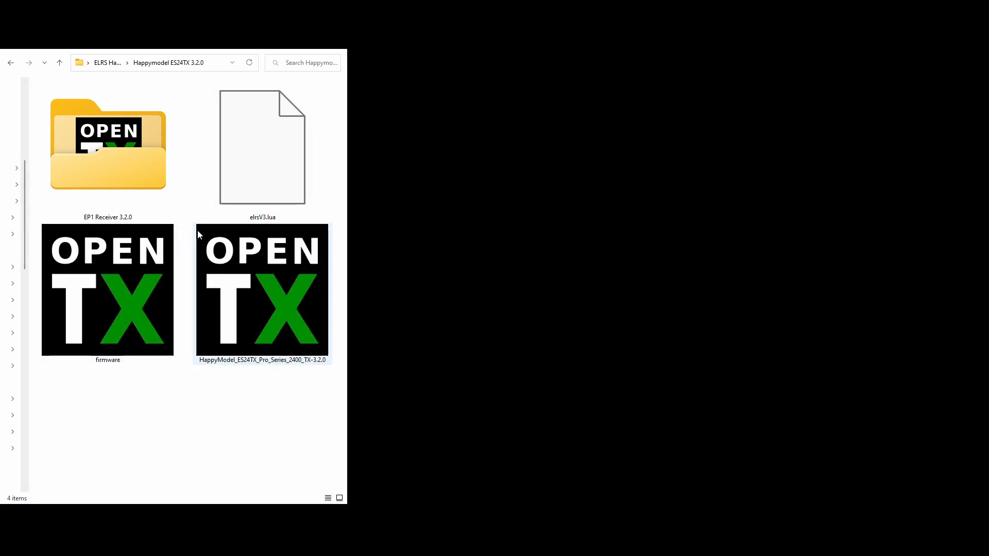
click(263, 178)
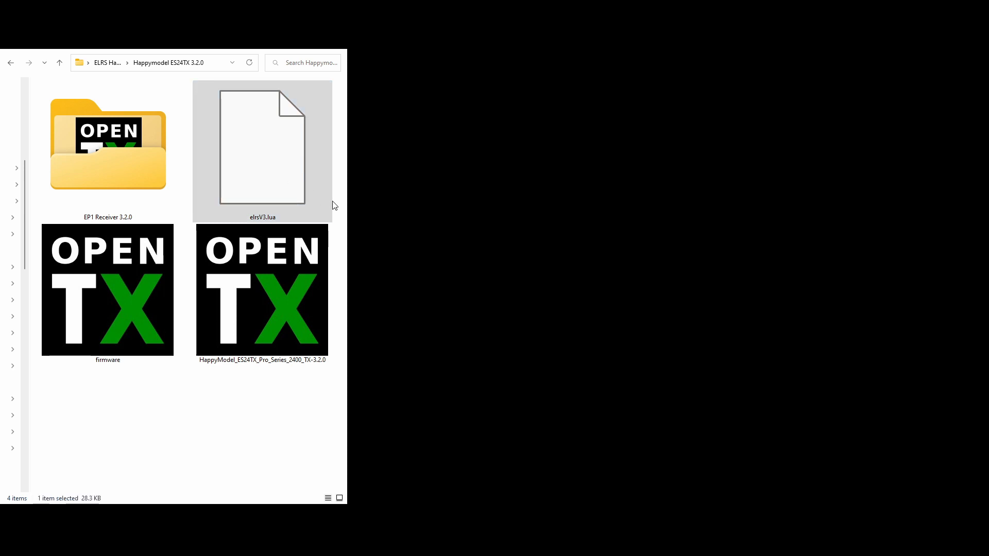
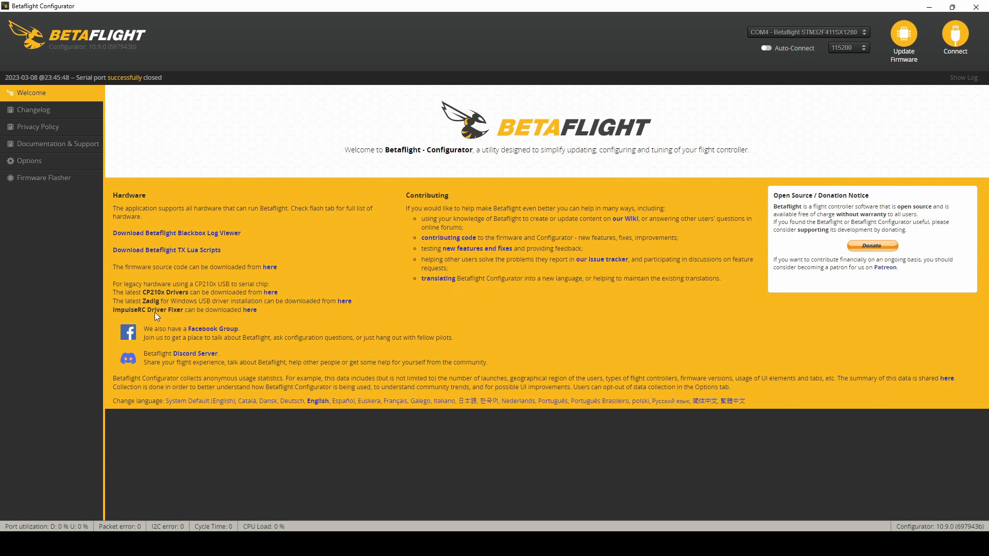
Step: In Betaflight Configurator, connect to the flight controller on COM4 and reset the Z axis of the 3D model preview
click(951, 46)
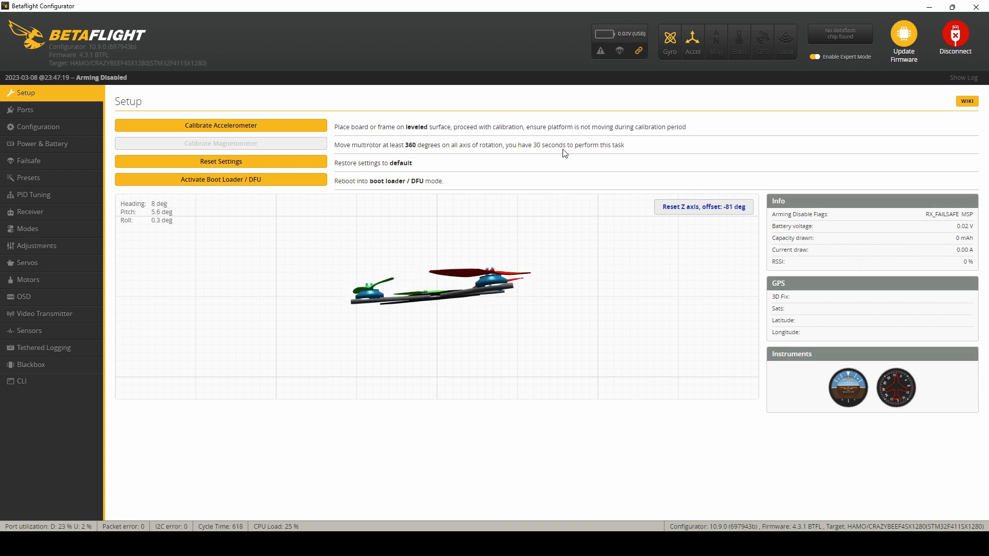
click(703, 207)
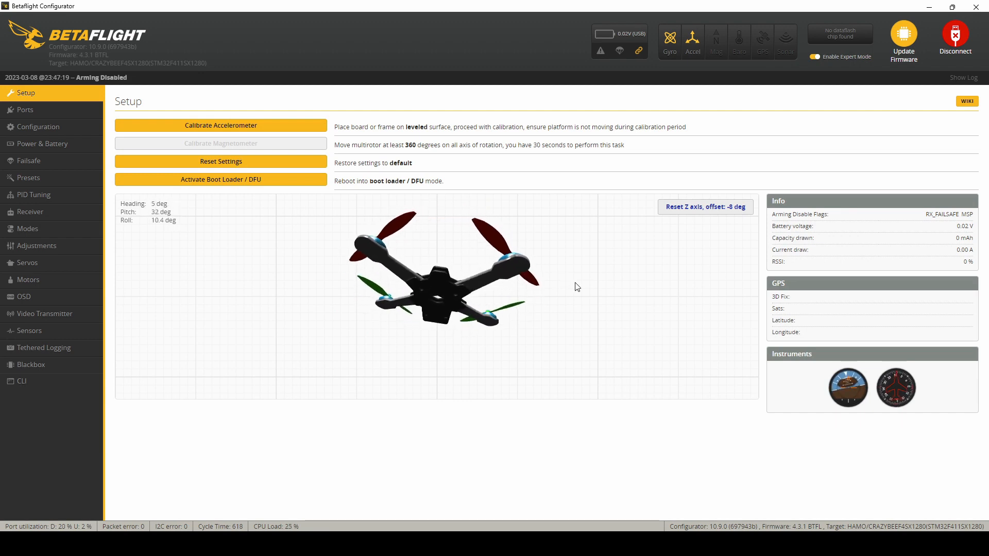
click(681, 219)
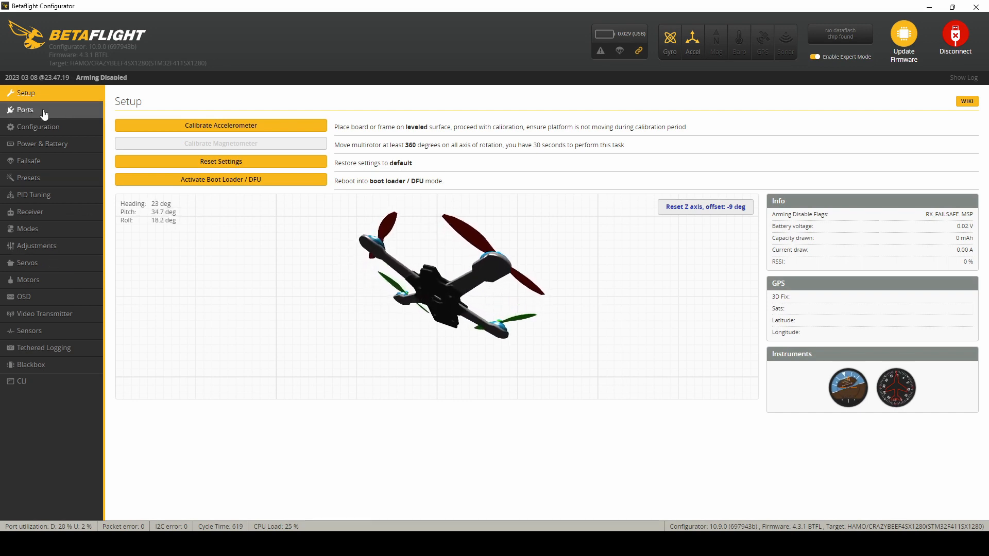
Step: Reboot the flight controller into its bootloader with the CLI command bl
click(36, 379)
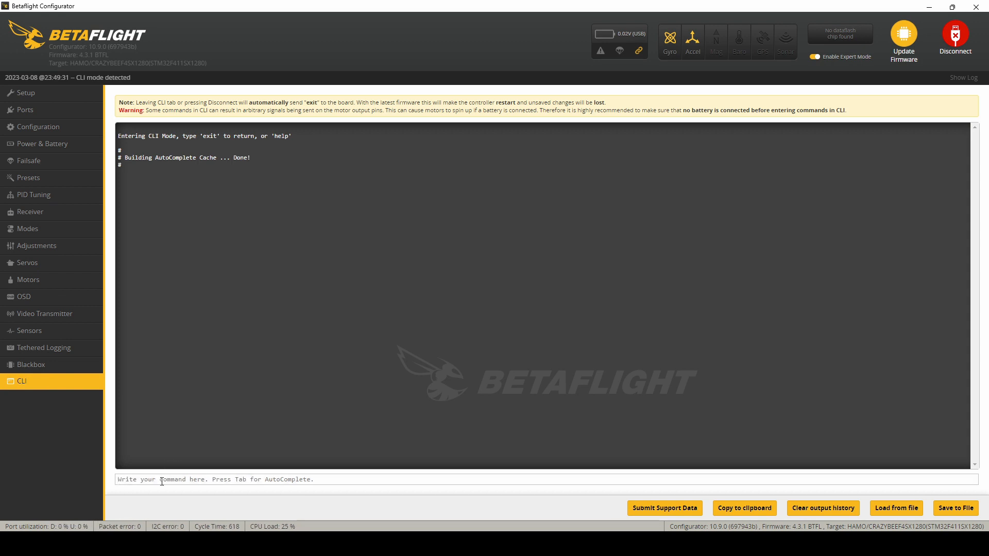
text(bl)
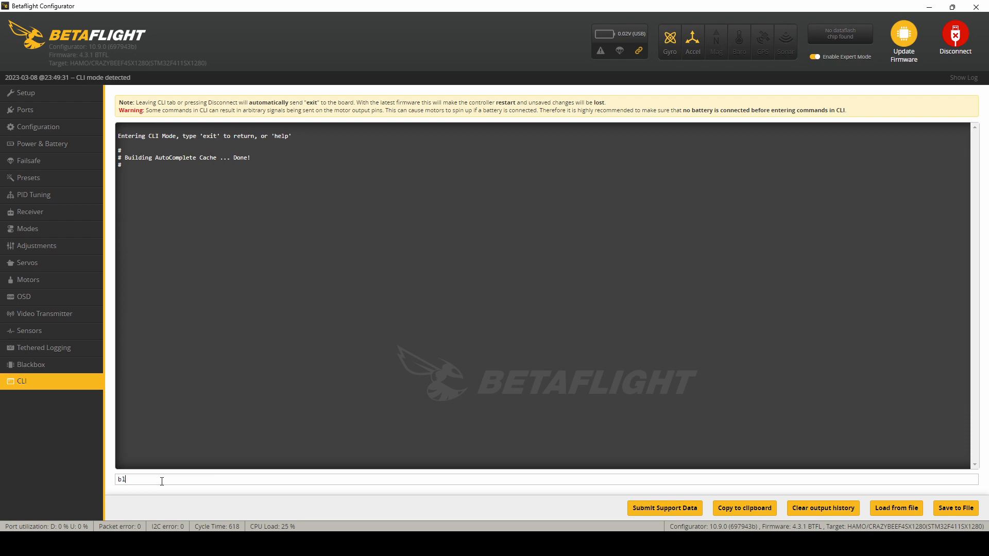
key(Return)
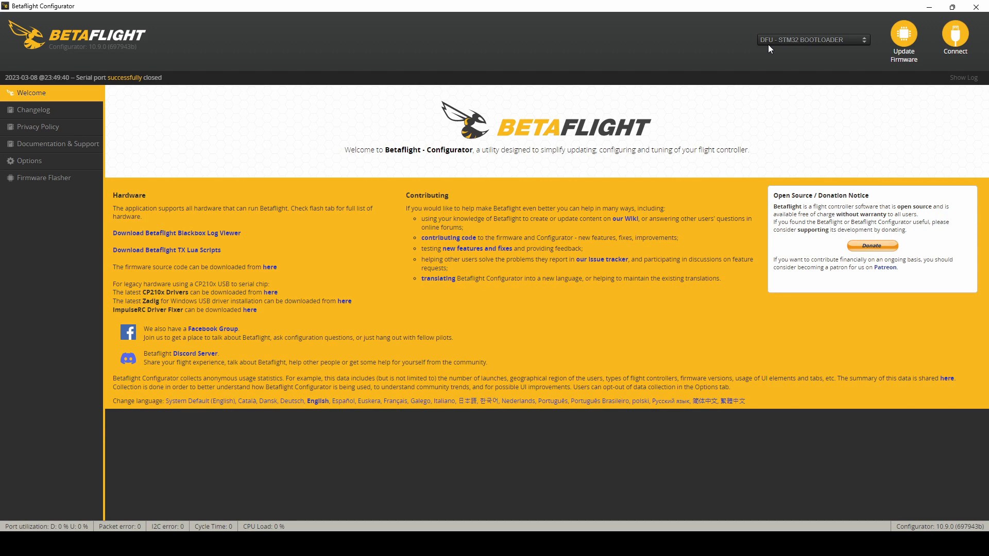
Step: Open the firmware flasher and choose CRAZYBEEF4SX1280 as the target board
click(904, 35)
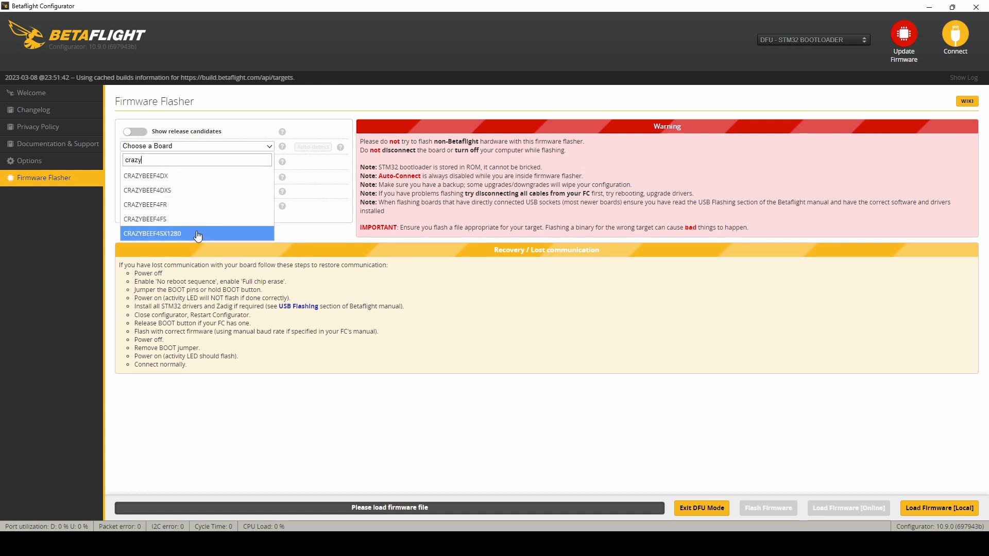
click(198, 234)
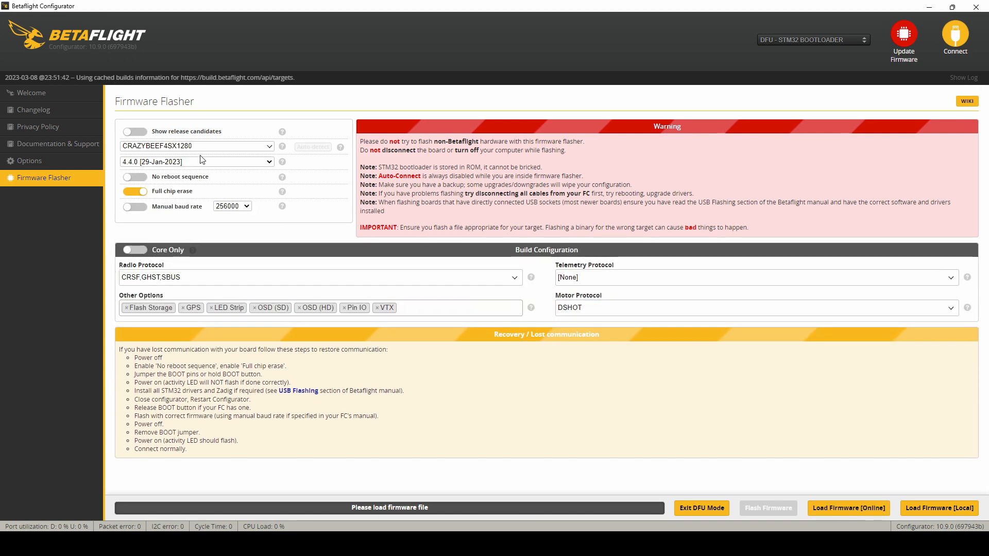
click(135, 131)
click(174, 147)
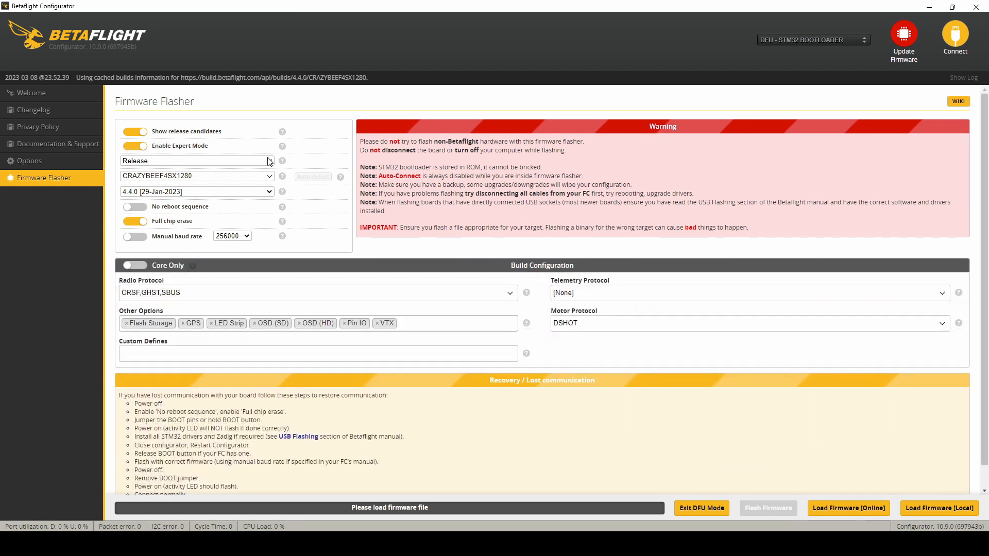
click(267, 162)
click(203, 186)
click(137, 147)
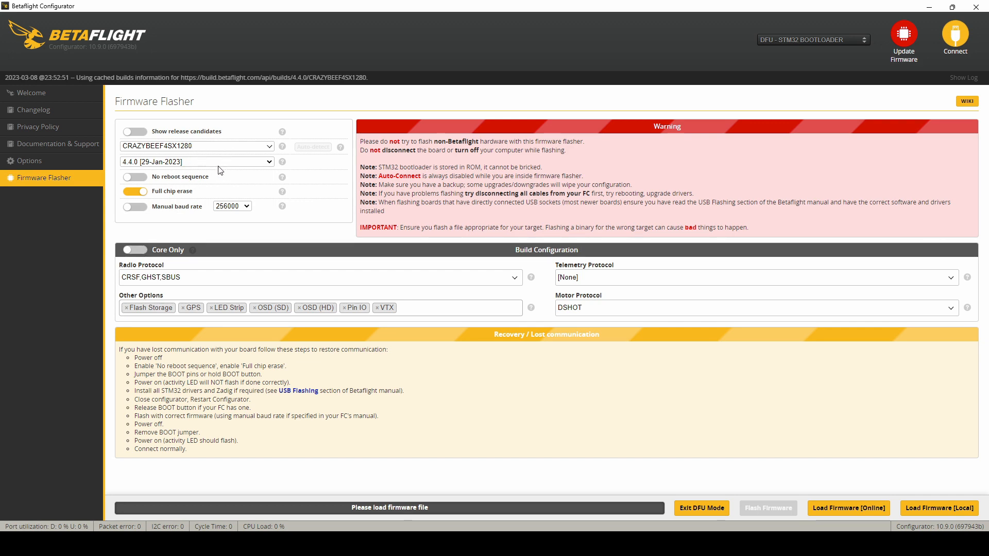
Step: Load the online 4.4.0 firmware build for CRAZYBEEF4SX1280 and flash it to the board
click(833, 508)
scroll(646, 451, down, 2)
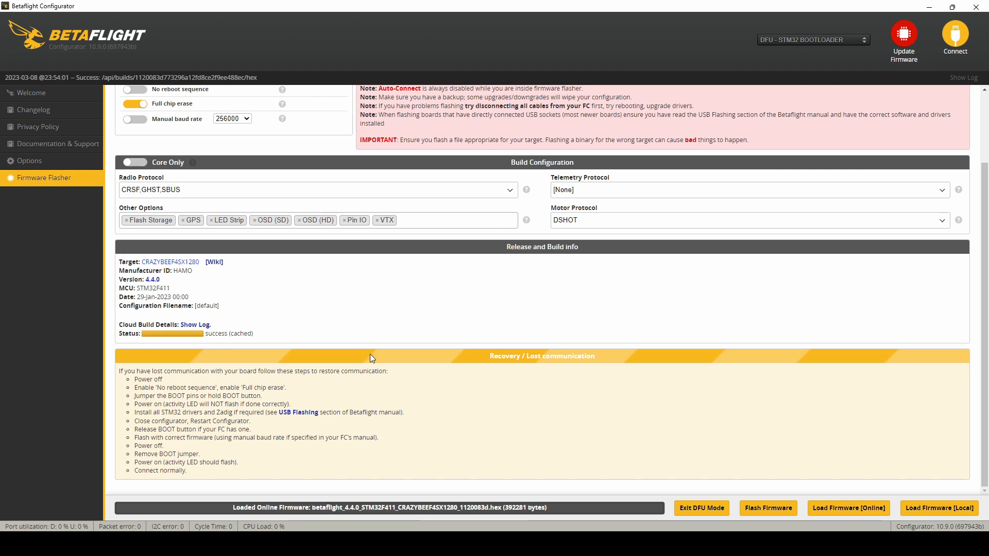
click(768, 509)
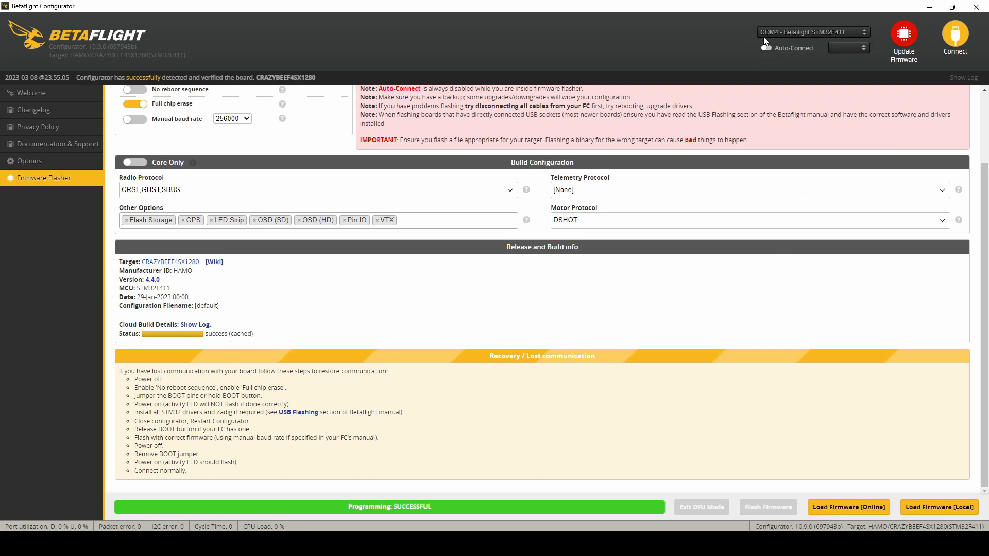
Step: Connect to the flashed board and apply its custom defaults, reconnect after the reboot and dismiss the configuration warning
click(966, 40)
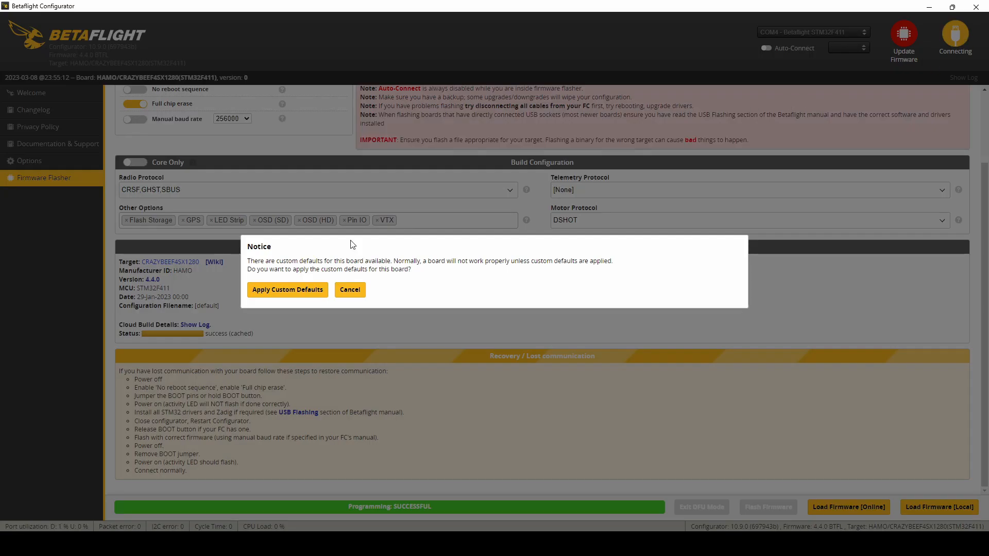
click(305, 290)
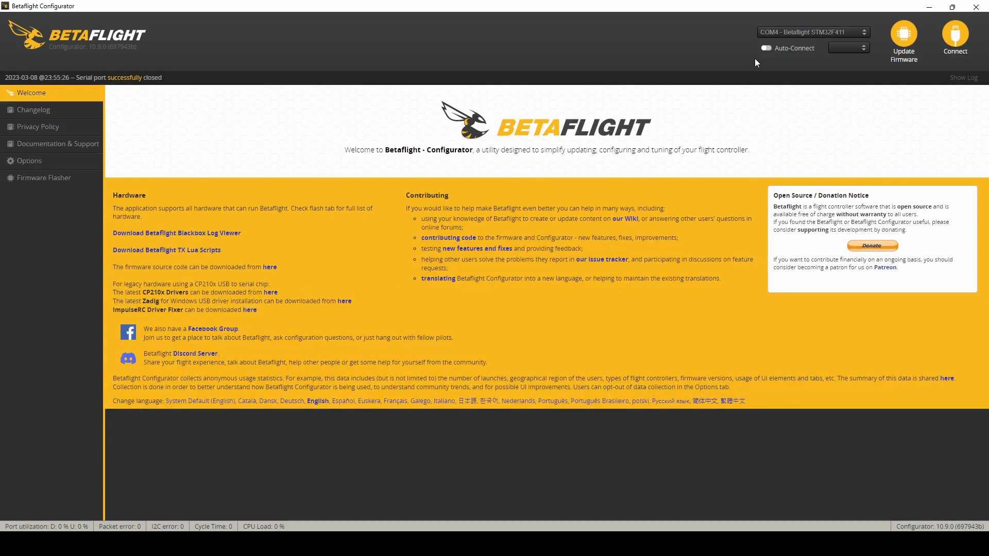
click(766, 48)
click(955, 36)
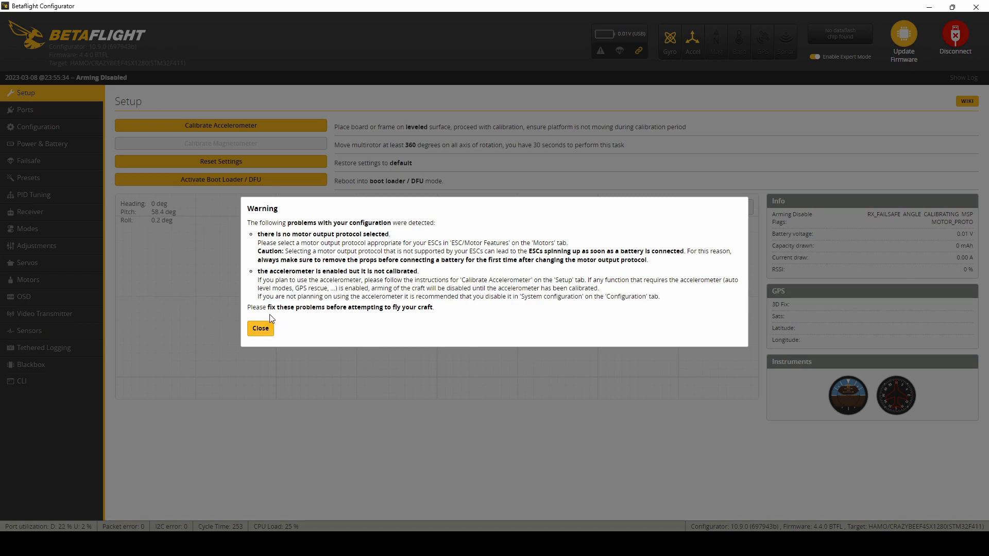
click(259, 328)
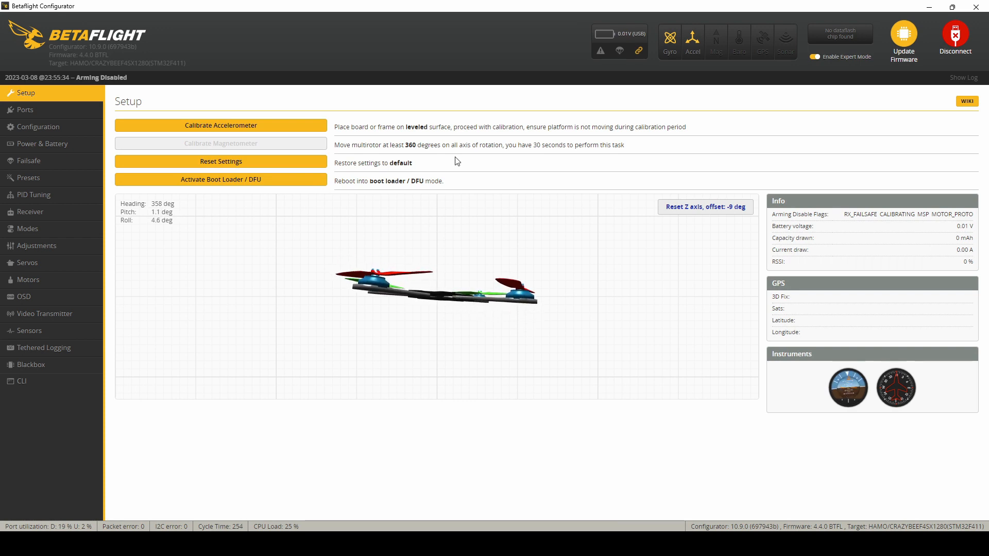
Step: Reset the Z axis of the setup preview and calibrate the accelerometer
click(666, 208)
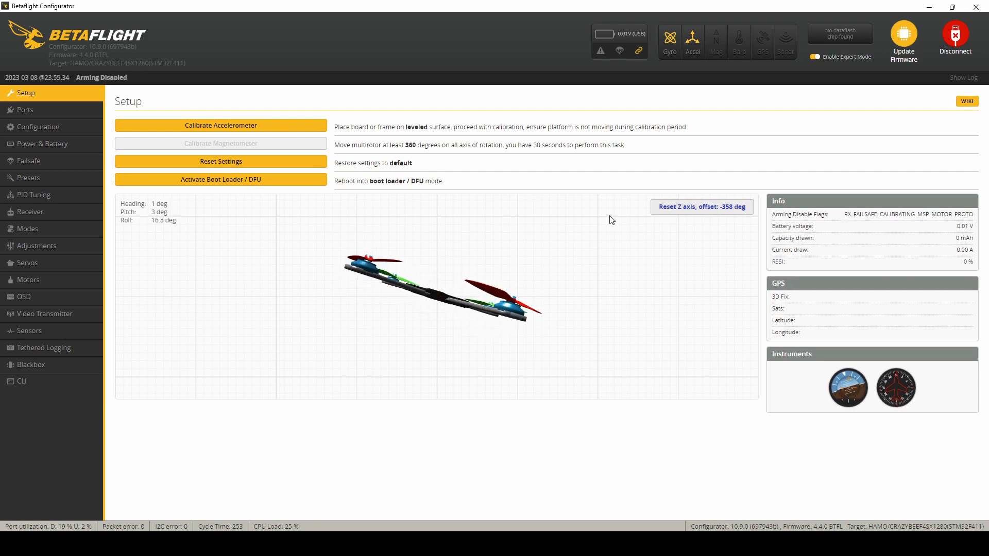
click(287, 126)
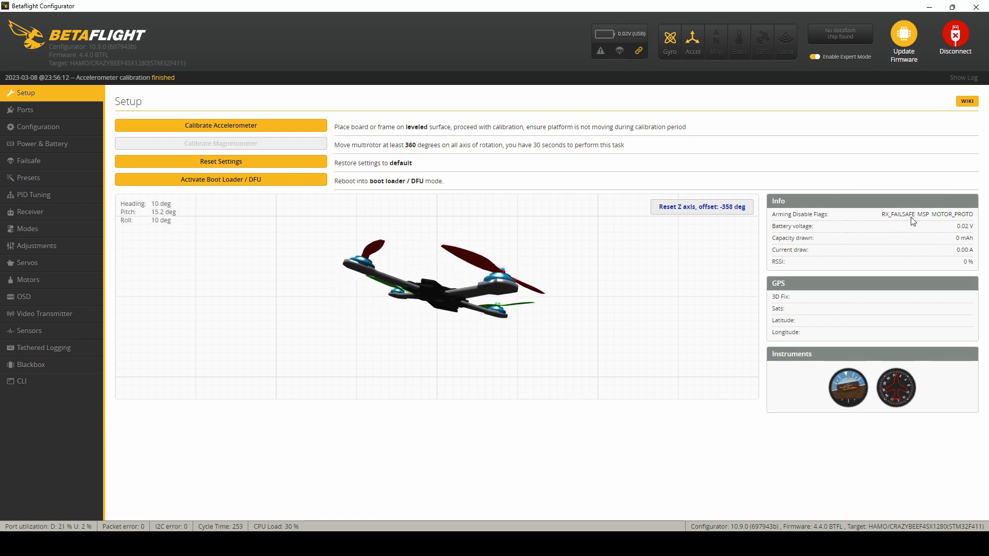
mouse_move(933, 220)
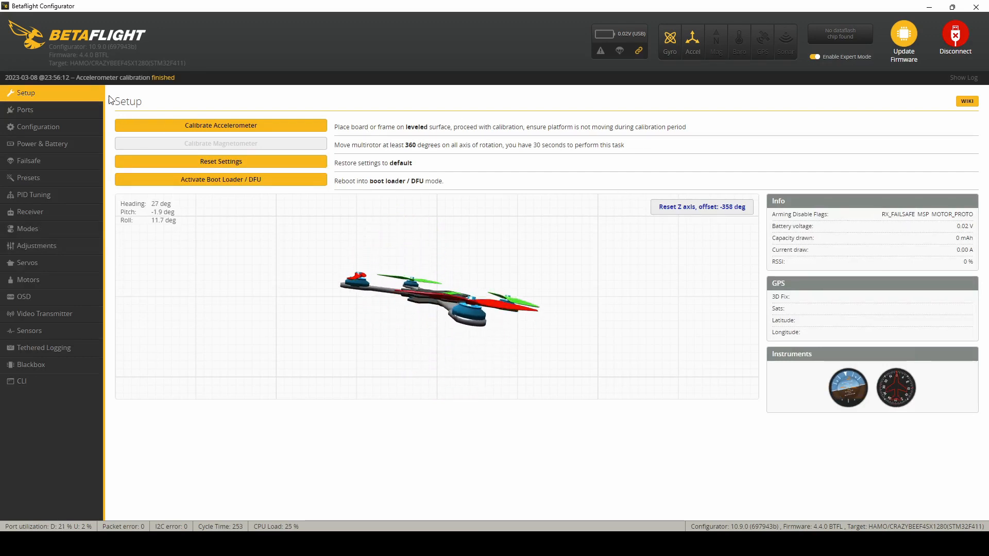
Step: Assign the TBS SmartAudio VTX peripheral to UART2, save with a reboot and dismiss the warning
click(89, 108)
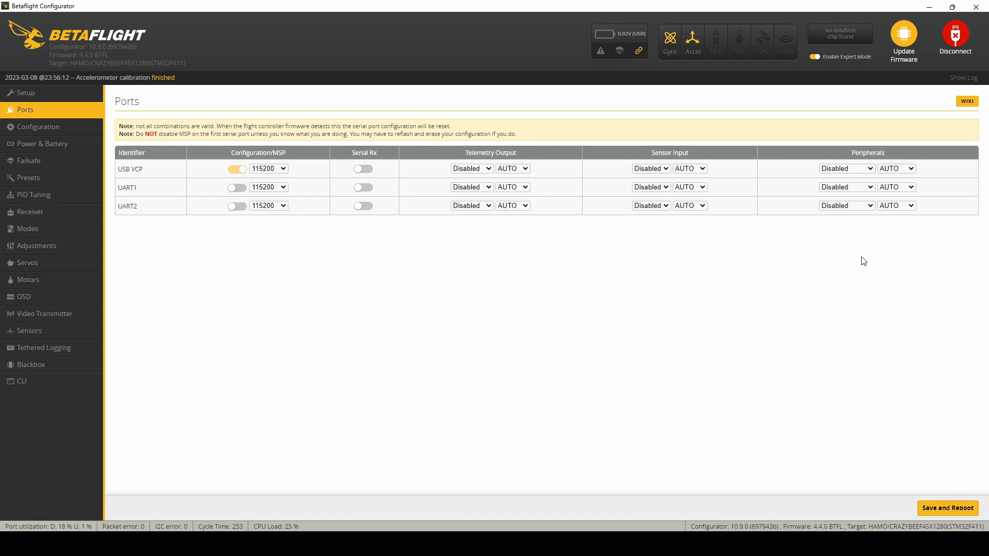
click(855, 277)
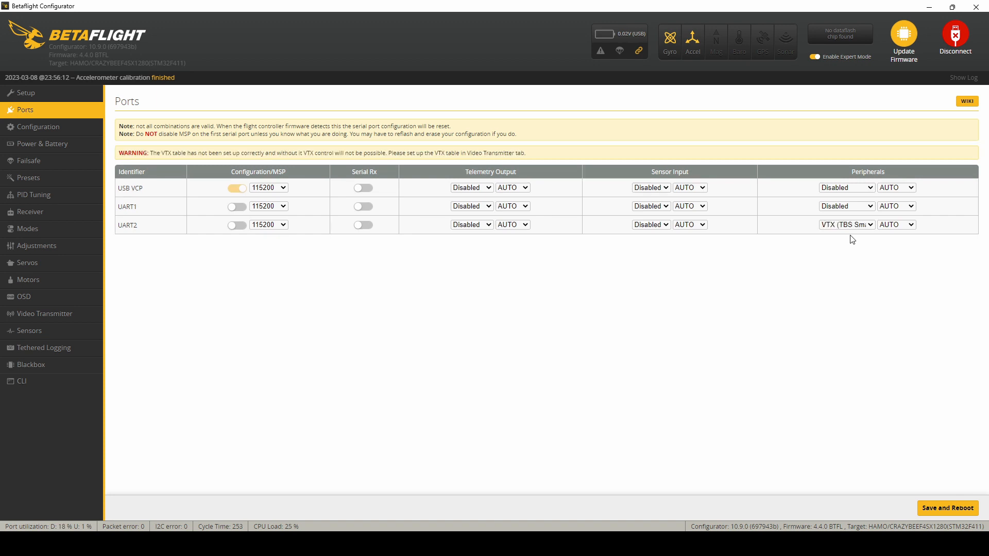
click(947, 508)
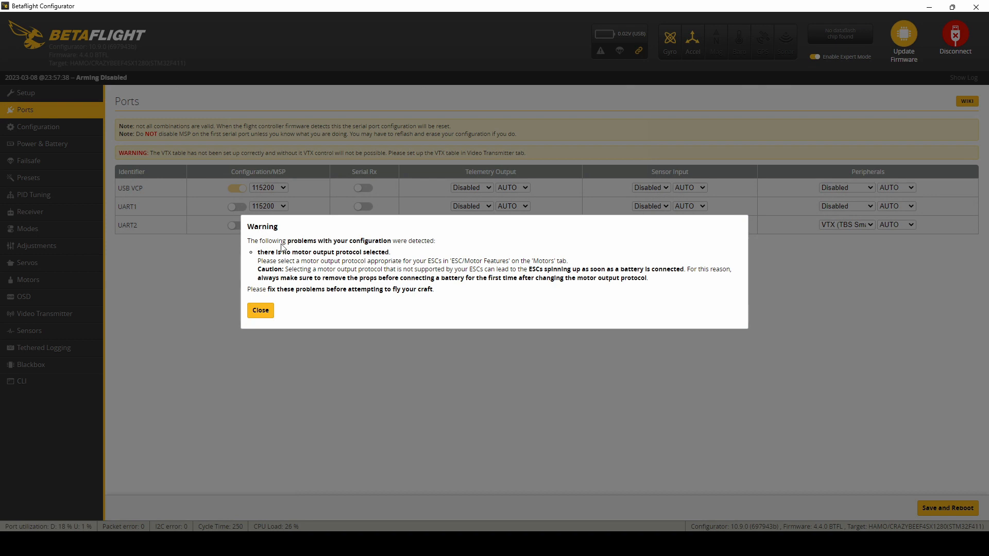
click(266, 311)
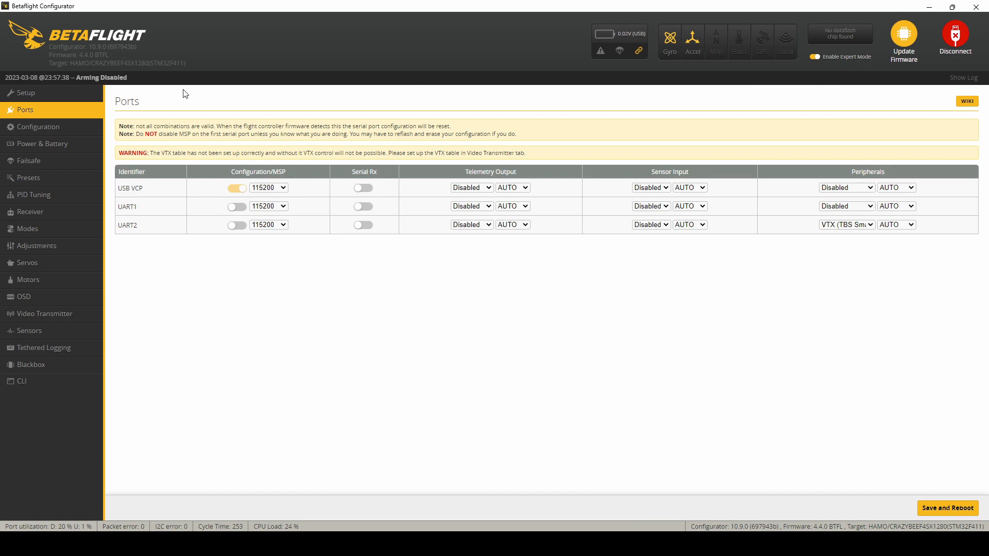
Step: Review the port assignments and board alignment settings, and check the model's orientation in the setup preview after resetting its Z axis
click(55, 129)
click(55, 114)
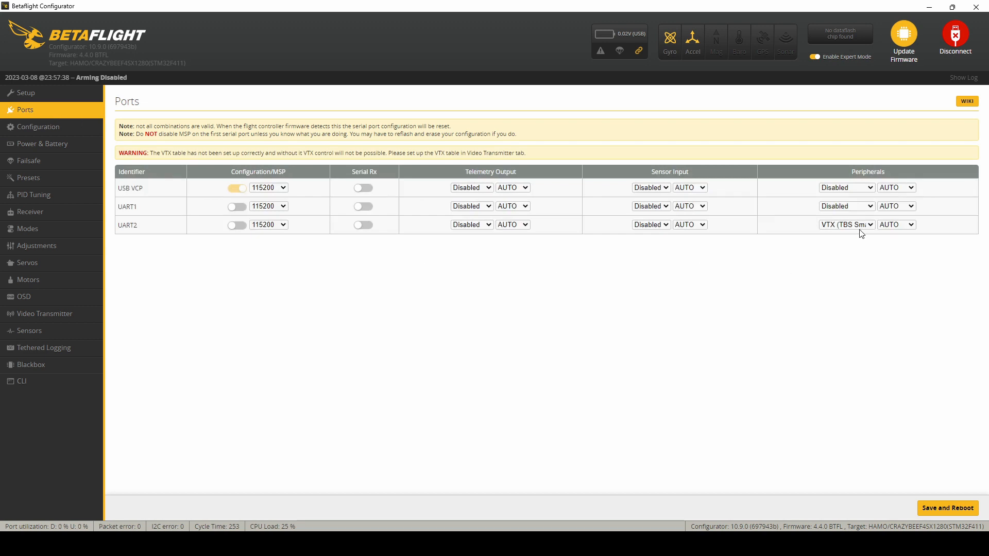
click(46, 127)
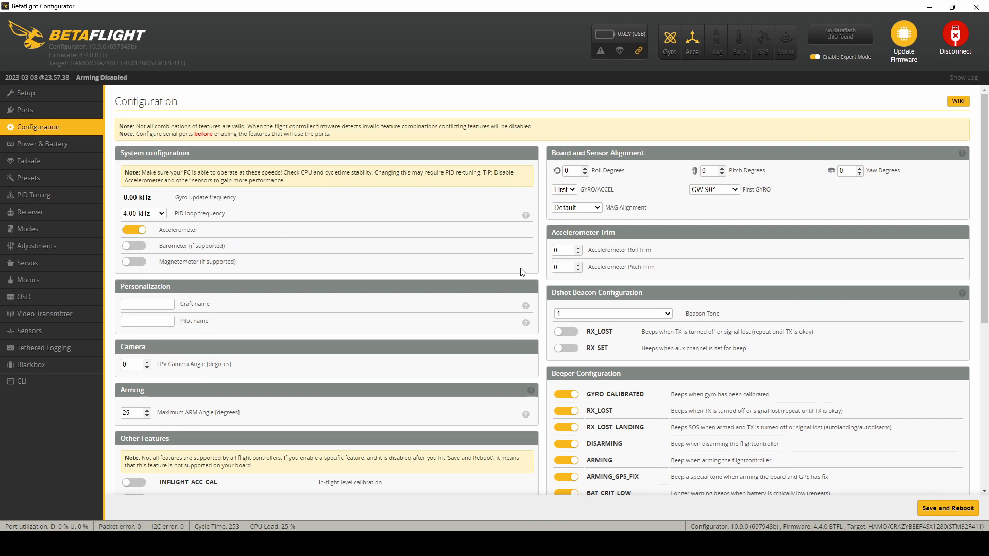
click(78, 94)
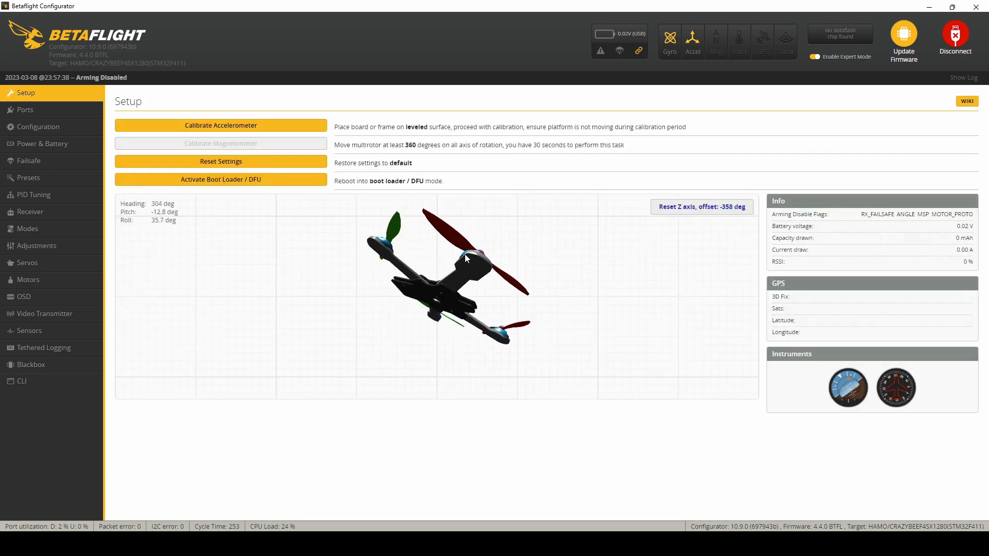
click(724, 212)
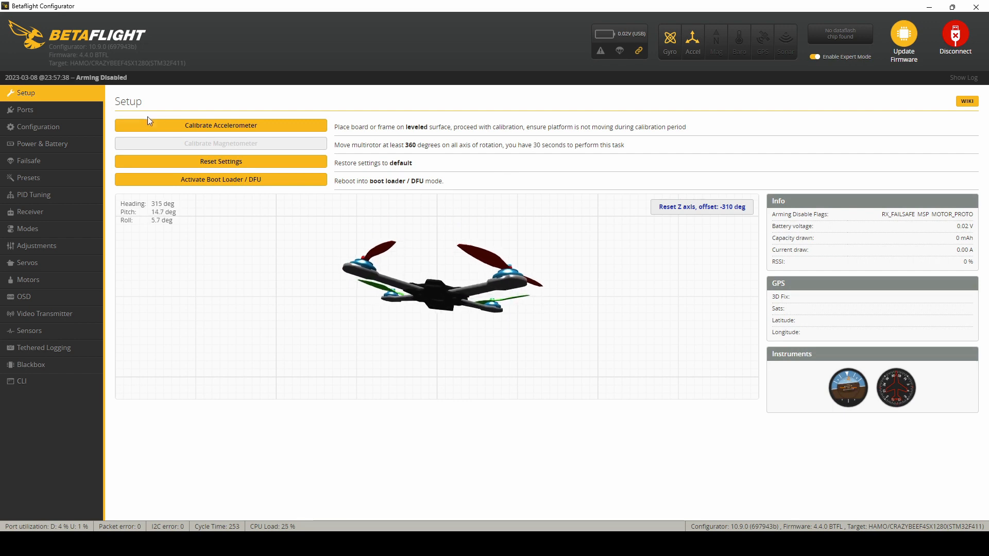
Step: Set the First GYRO alignment to Default, save with a reboot and dismiss the warning
click(98, 126)
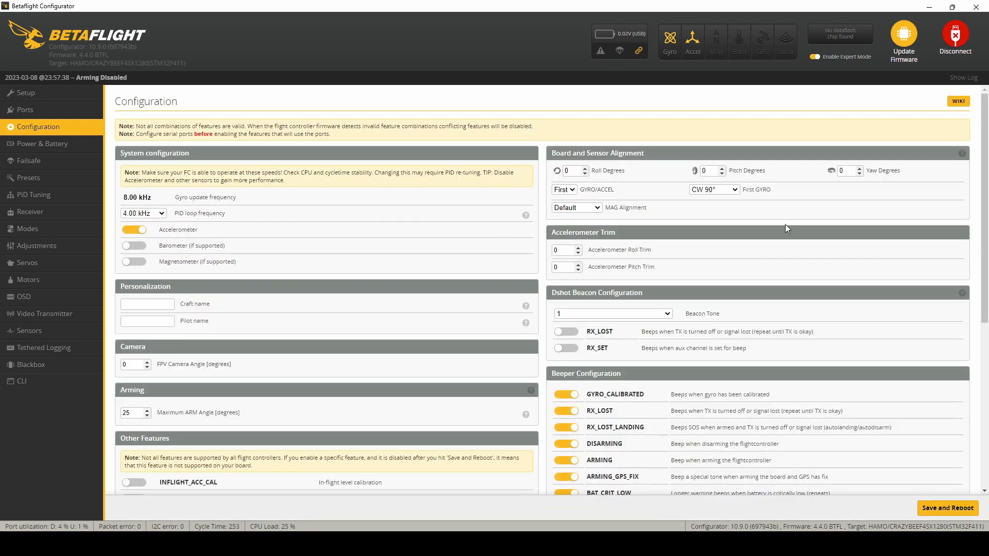
click(737, 191)
click(729, 199)
click(948, 508)
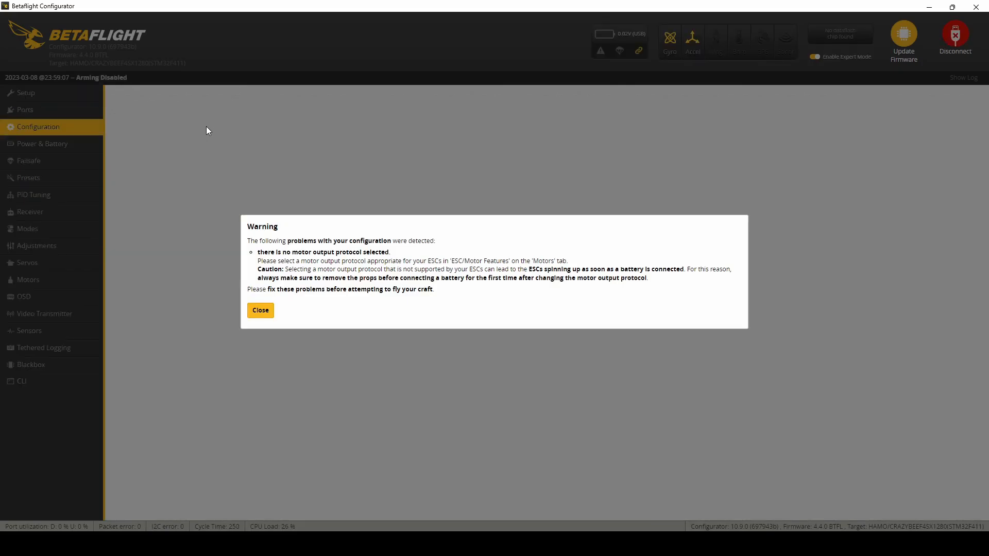
click(261, 310)
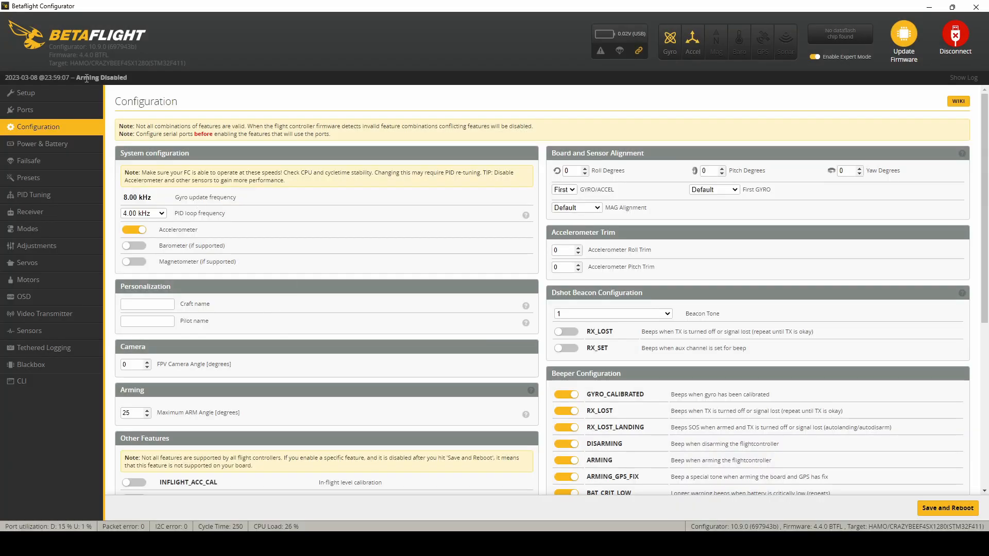
Step: Recheck the port assignments and reset the preview's Z axis to check the model's orientation with the changed gyro alignment
click(68, 110)
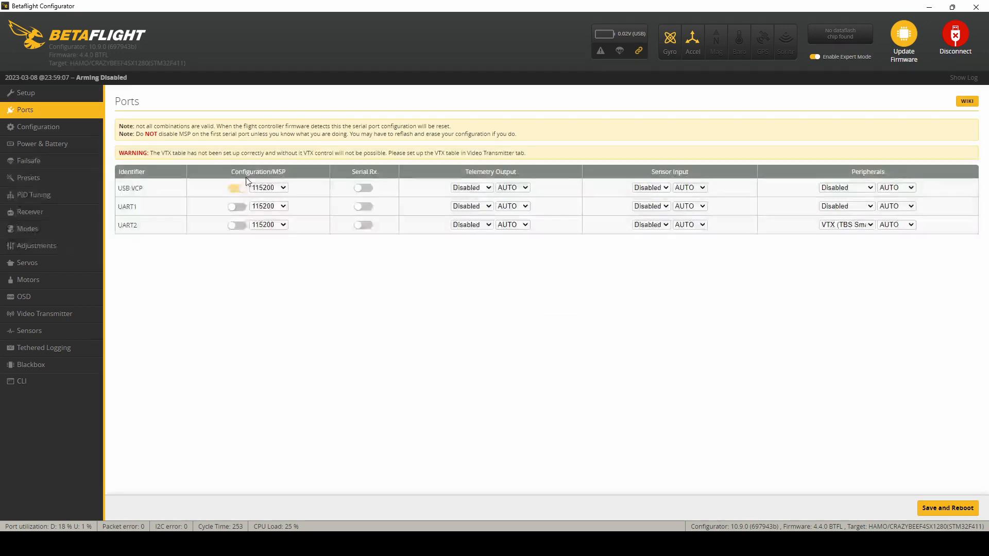
click(60, 95)
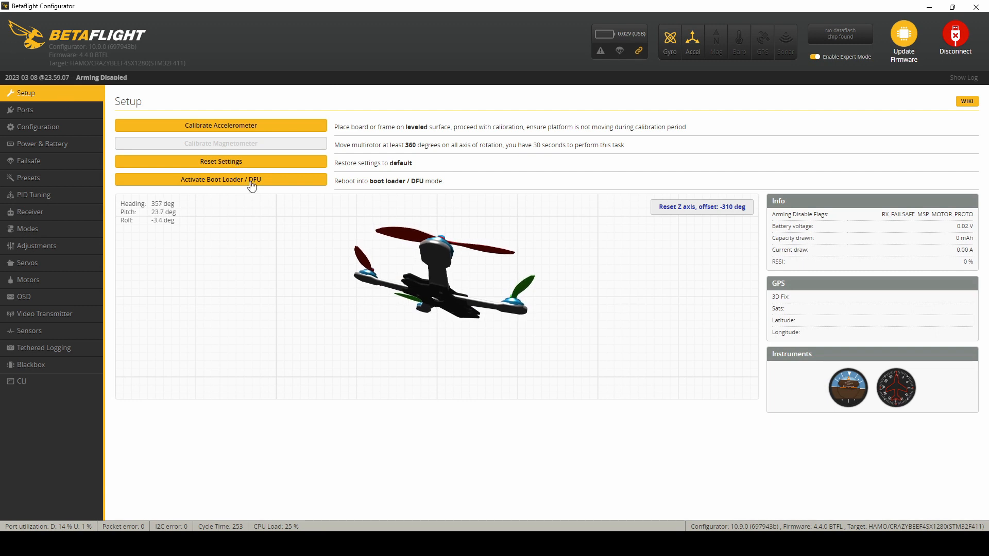
click(701, 207)
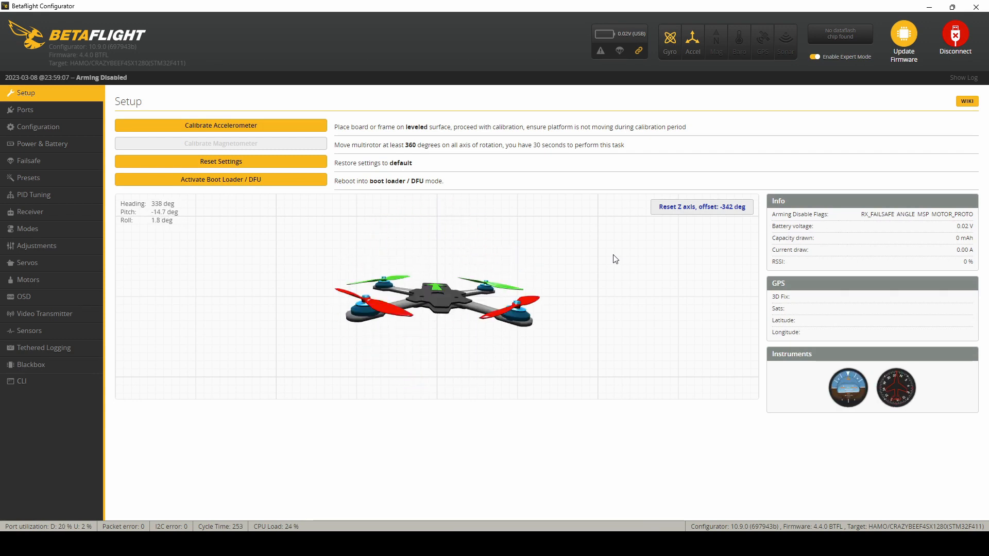
Step: Set the craft name to PropsOff in the configuration's personalization settings
click(70, 130)
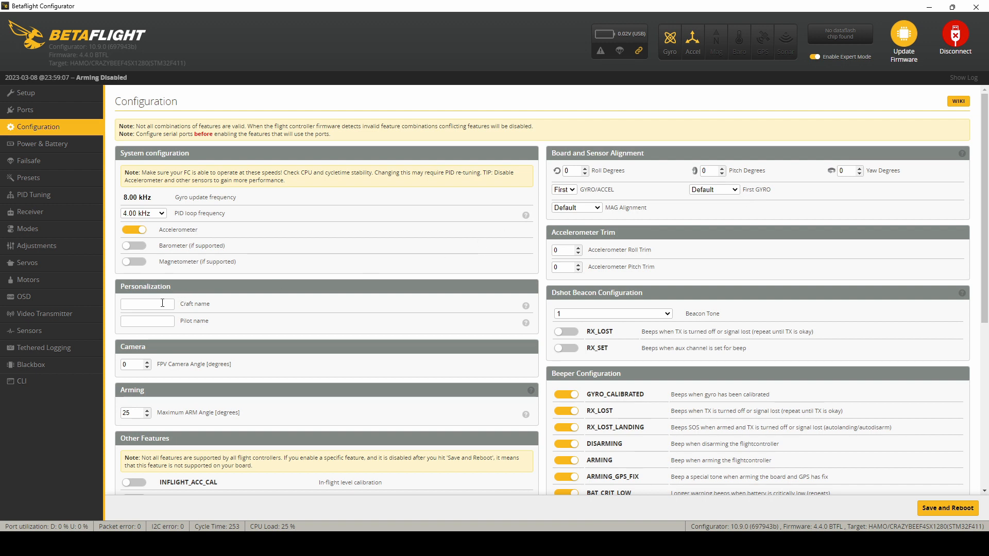
click(164, 329)
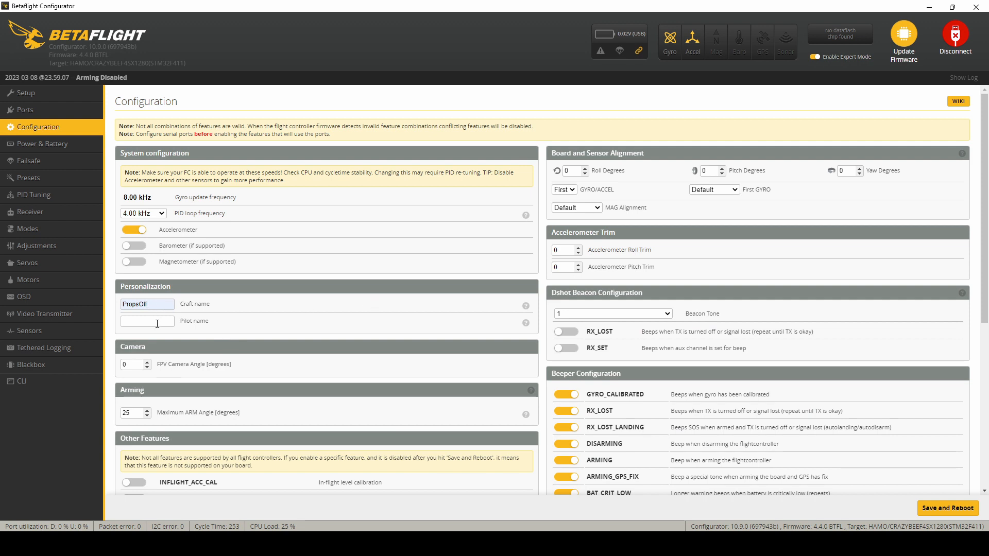
mouse_move(526, 324)
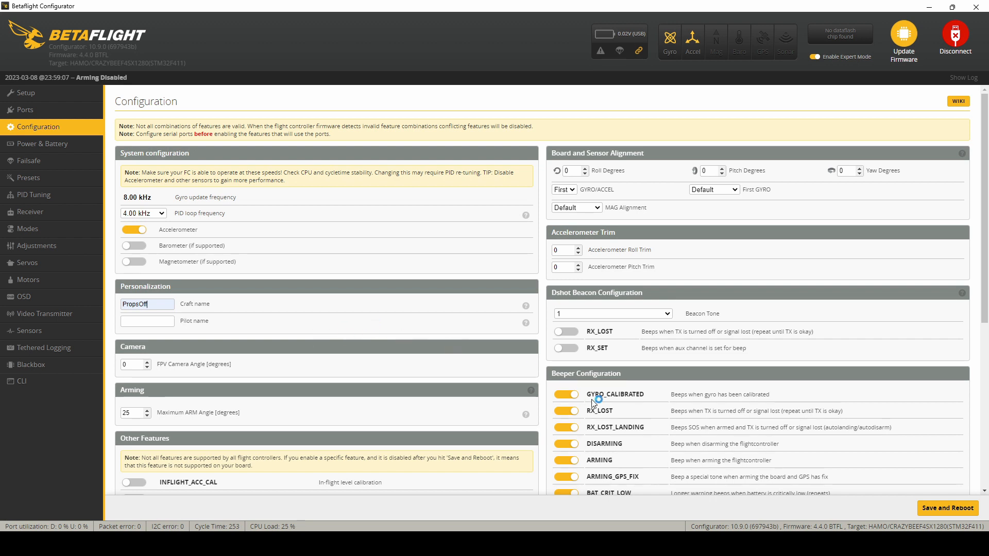
Step: Disable every beeper condition in the Beeper Configuration, from GYRO_CALIBRATED through RC_SMOOTHING_INIT_FAIL
scroll(597, 402, down, 3)
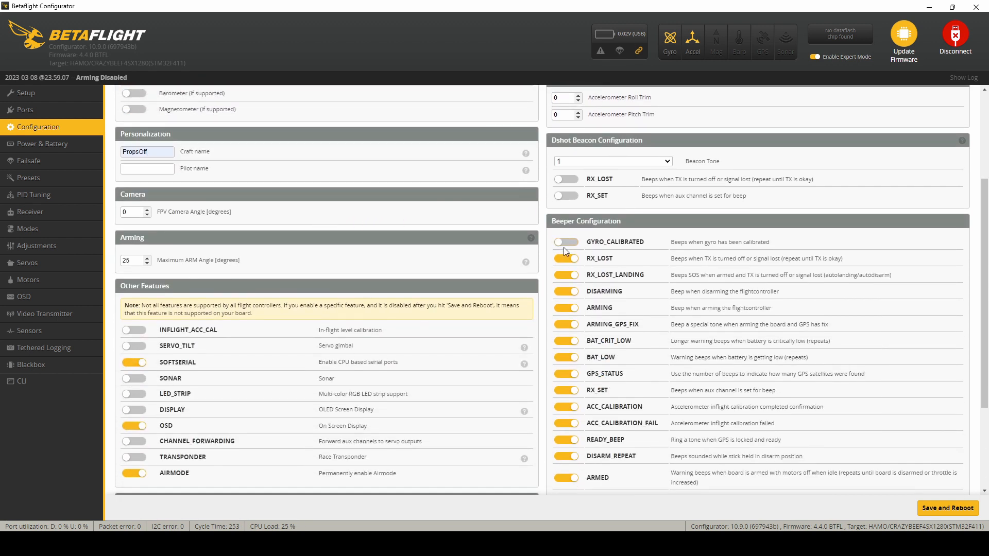
click(567, 278)
click(569, 292)
click(570, 309)
click(571, 324)
click(572, 341)
click(574, 359)
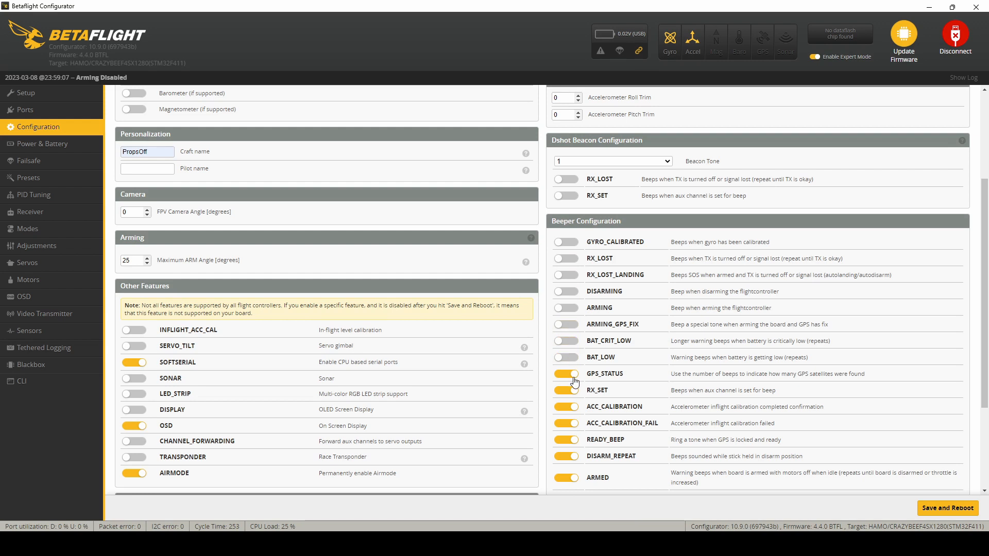
click(574, 377)
click(574, 393)
click(575, 409)
click(573, 424)
click(574, 441)
click(573, 453)
scroll(584, 449, down, 3)
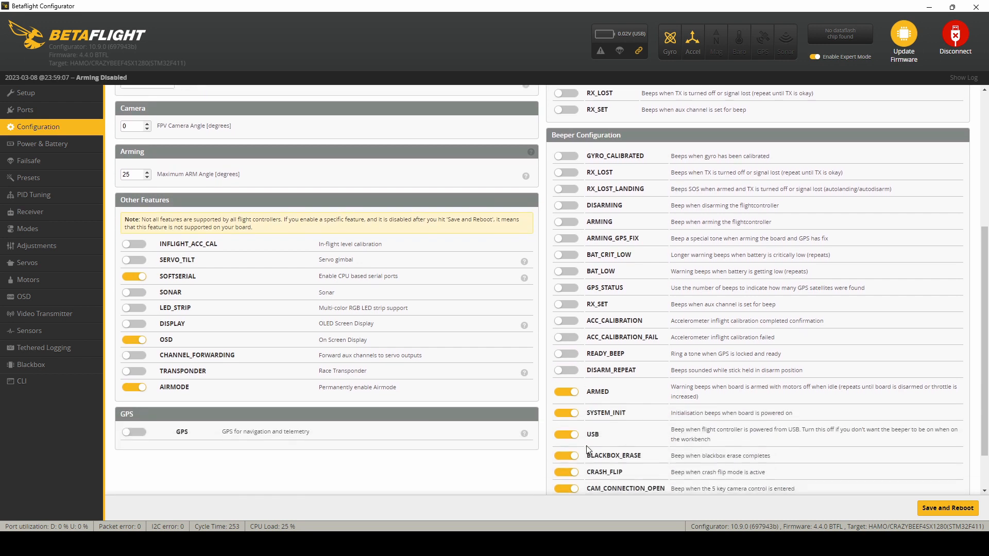
click(574, 398)
click(570, 439)
scroll(570, 439, down, 2)
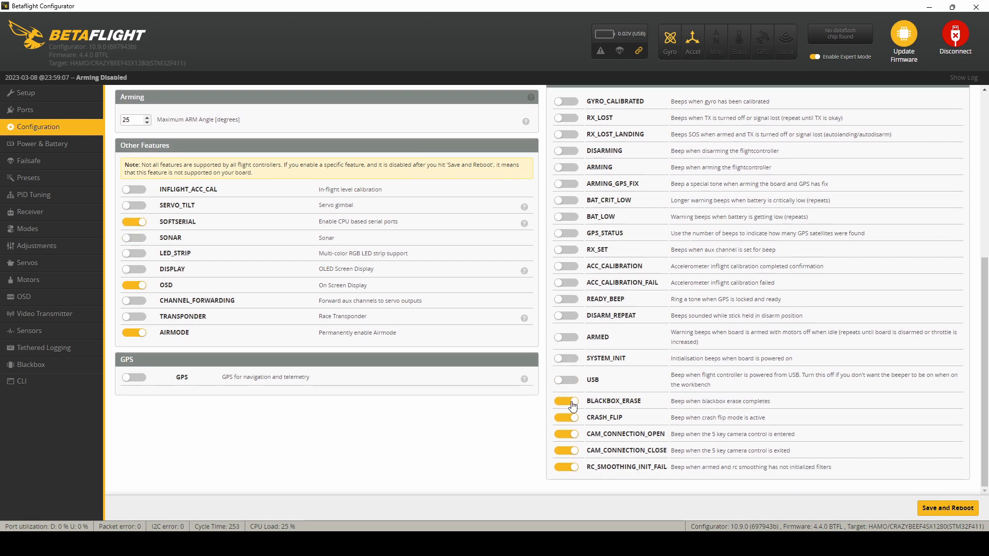
click(571, 403)
click(573, 420)
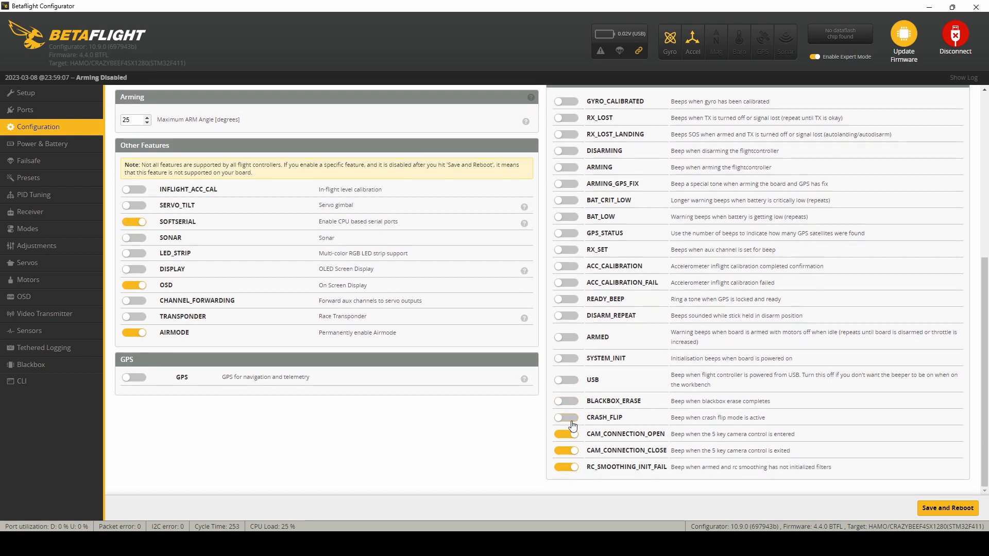
click(571, 449)
click(571, 467)
Step: Disable the permanent AIRMODE feature, save the configuration with a reboot and dismiss the motor protocol warning
click(144, 335)
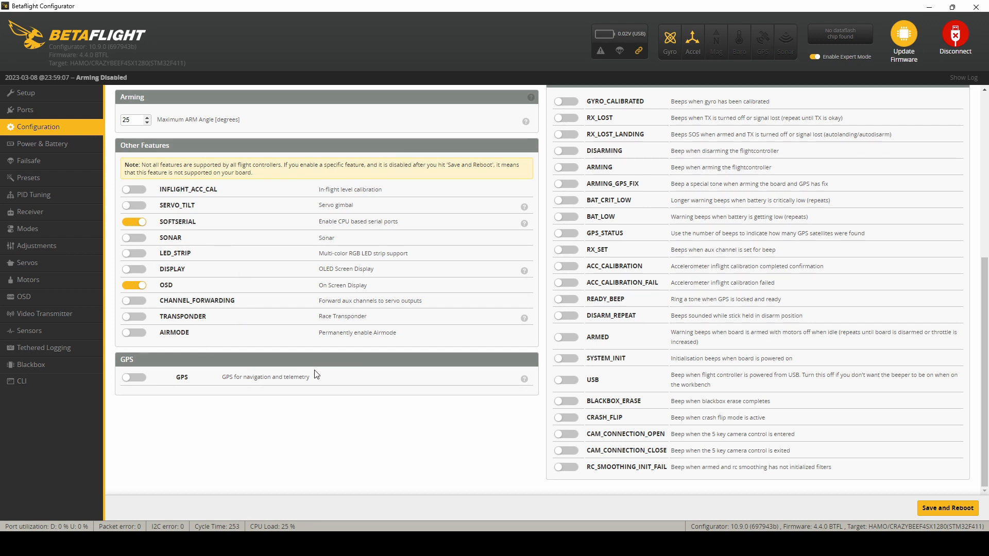
scroll(316, 375, up, 3)
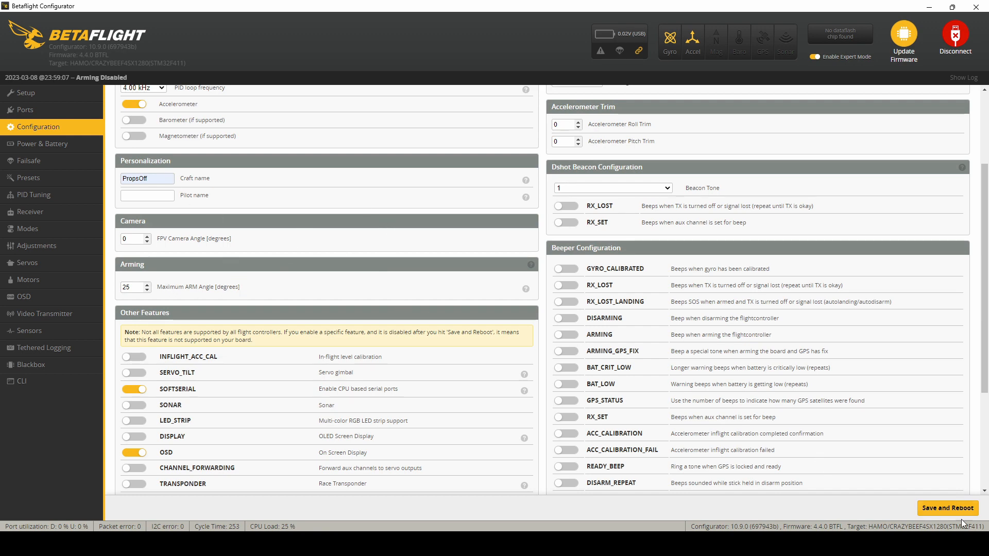
click(948, 507)
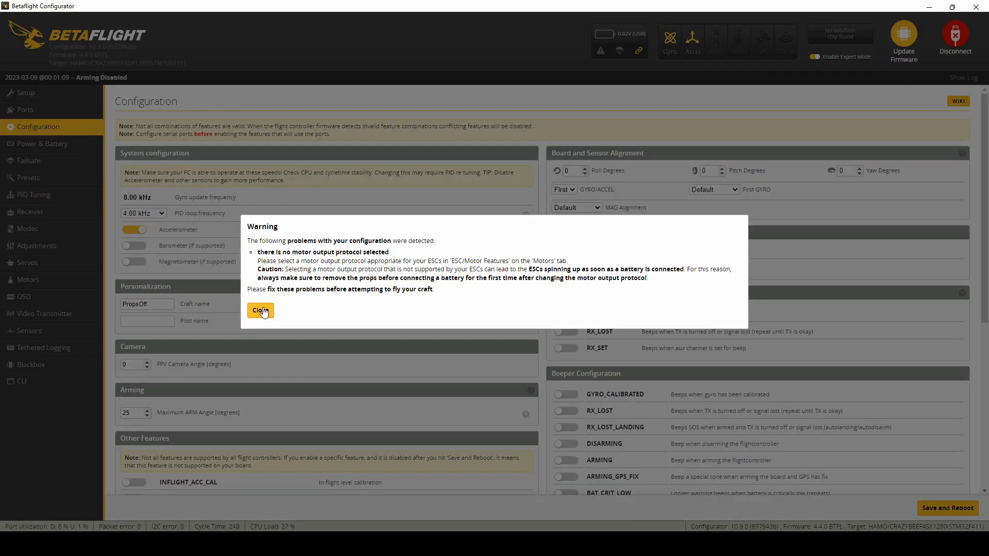
click(263, 309)
Step: Set the Maximum ARM Angle to 180 degrees, save with a reboot, and recheck the arming disable flags in Setup
click(63, 95)
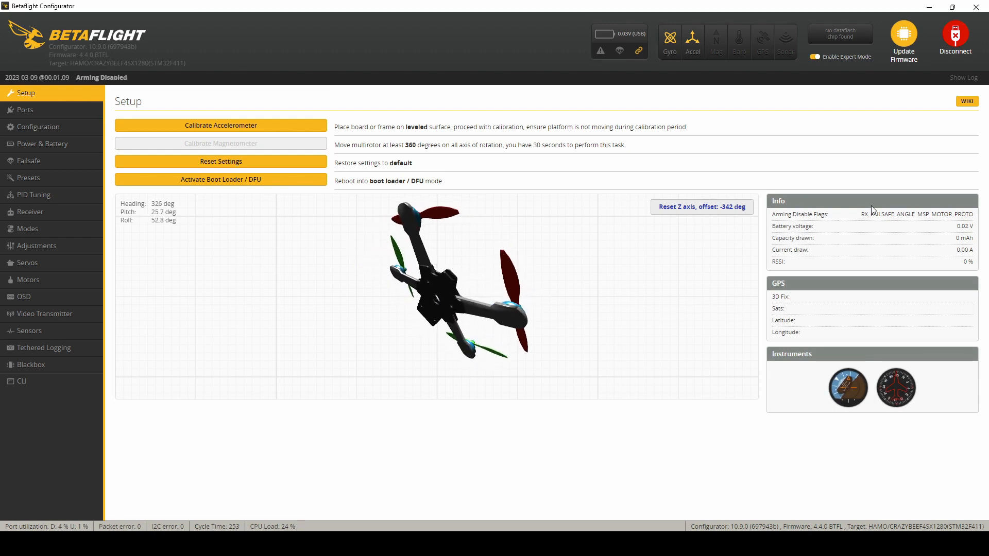
mouse_move(902, 219)
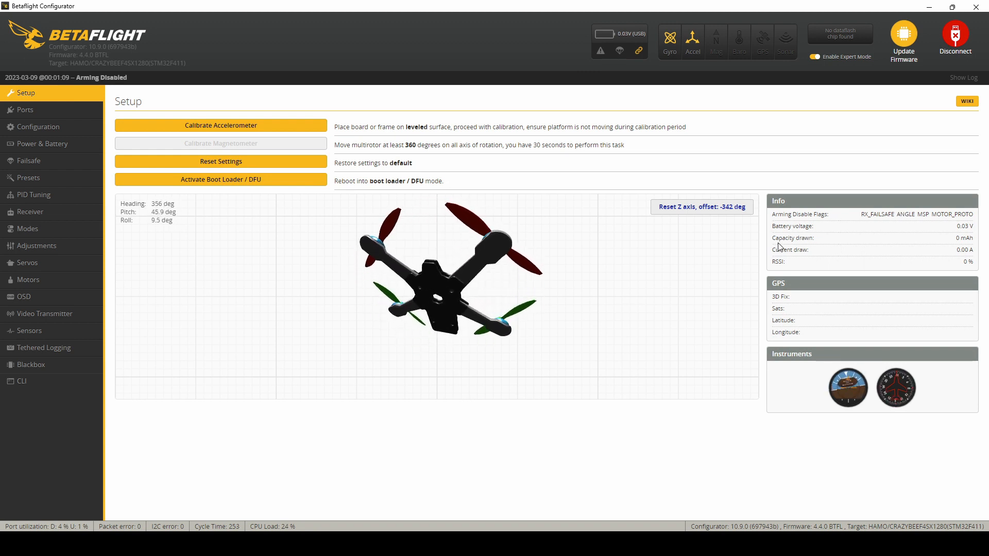
click(66, 127)
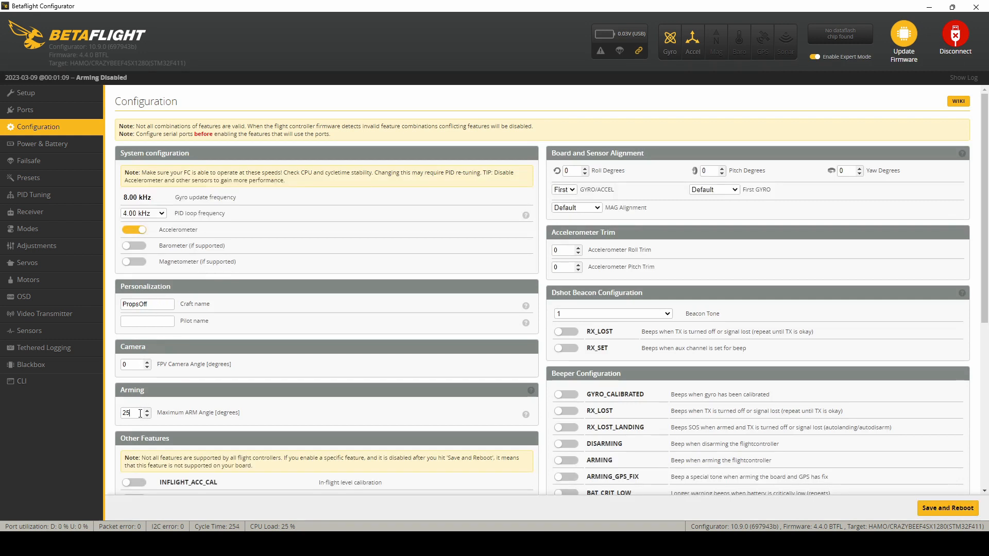
double_click(138, 414)
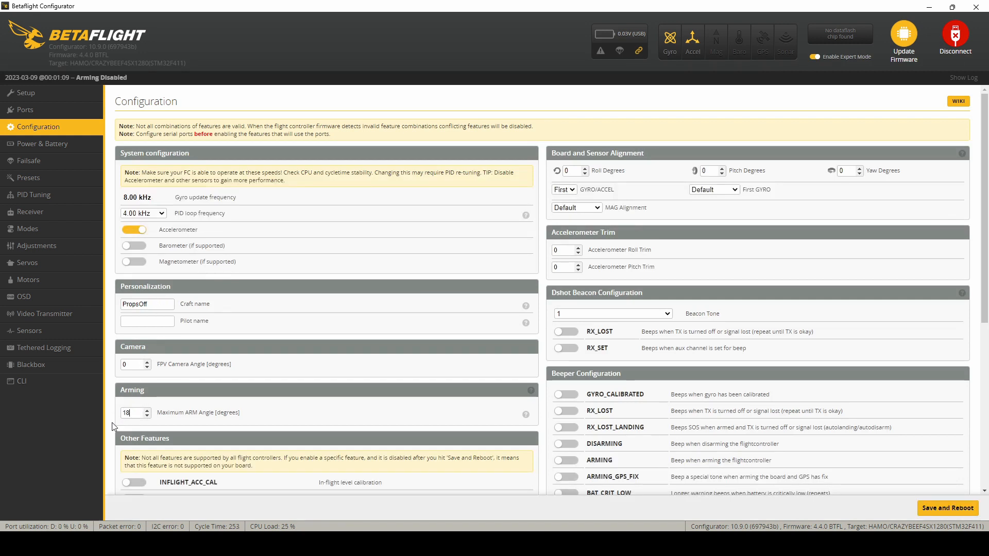
click(949, 509)
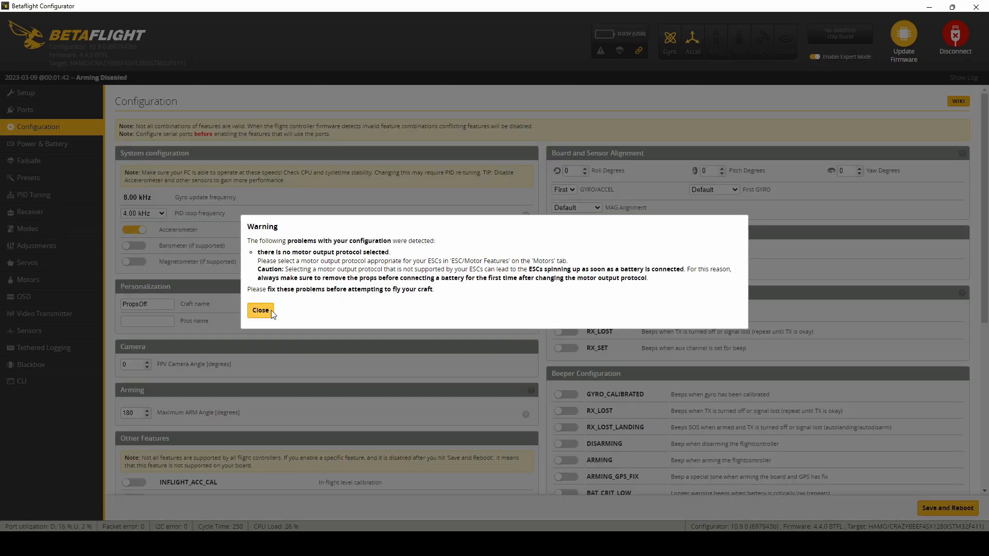
click(269, 310)
click(62, 110)
click(60, 94)
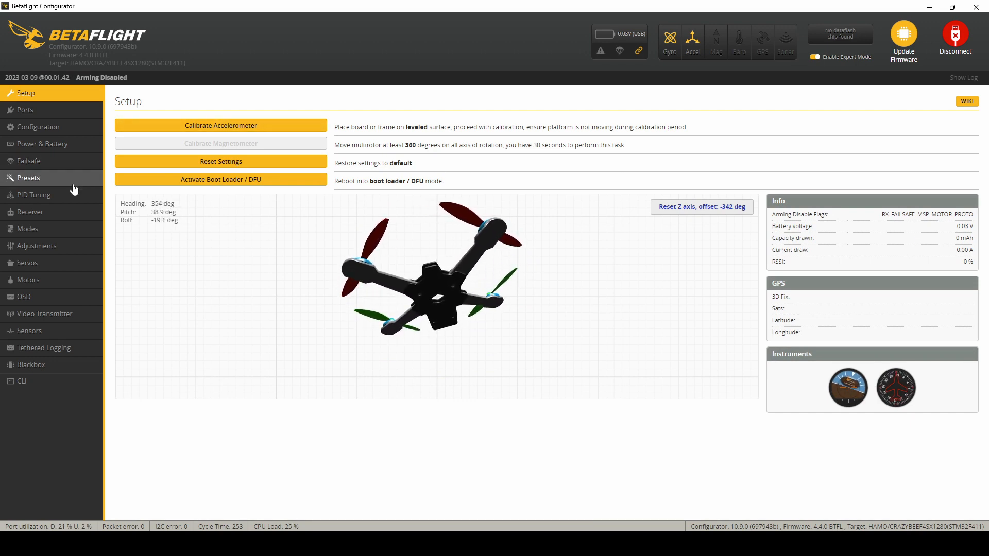
Step: Filter the firmware 4.4 presets to the RC_LINK category
click(15, 179)
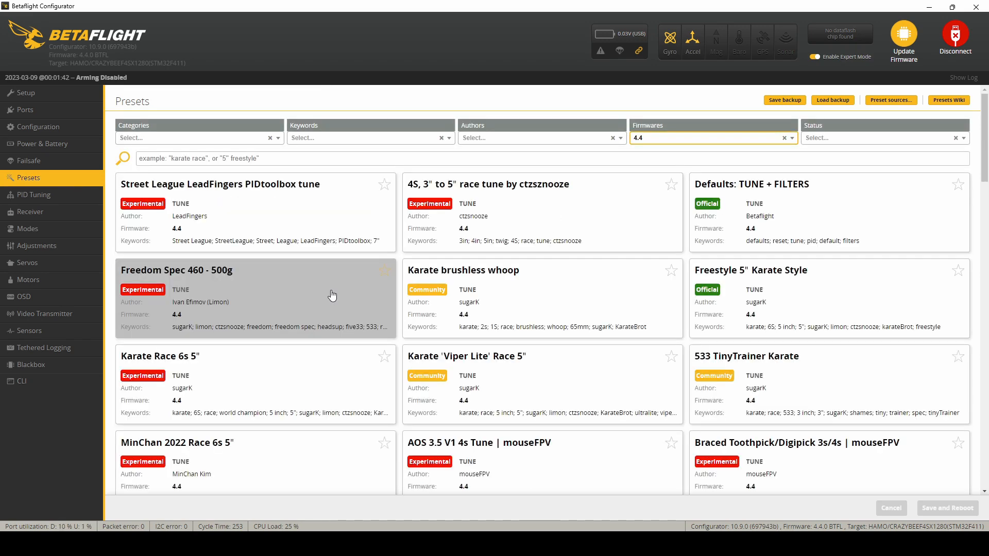
click(241, 146)
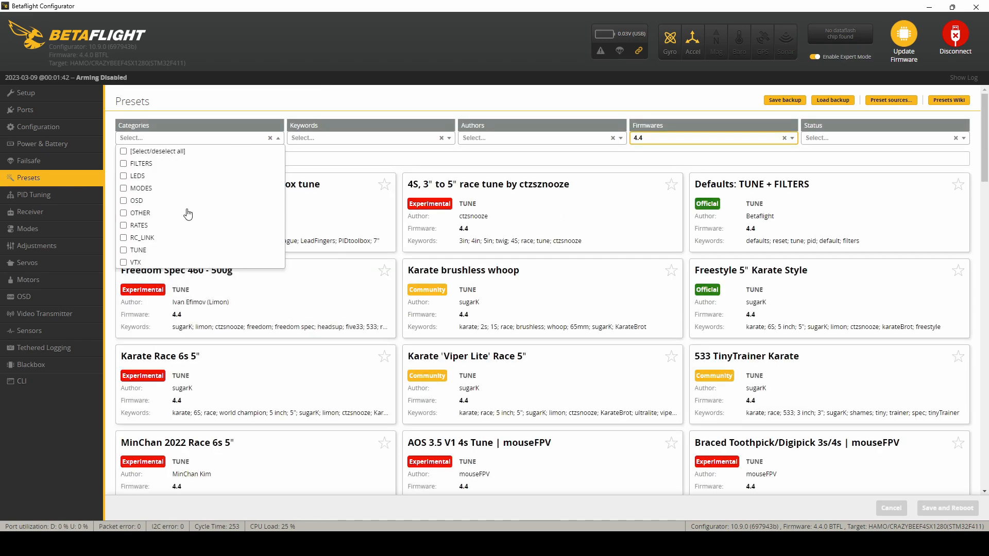
click(129, 240)
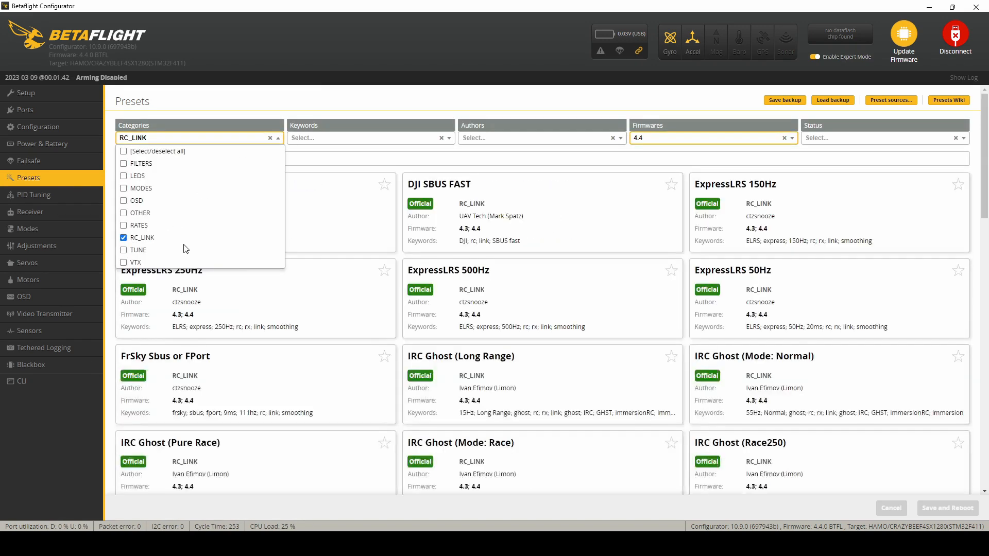
click(205, 142)
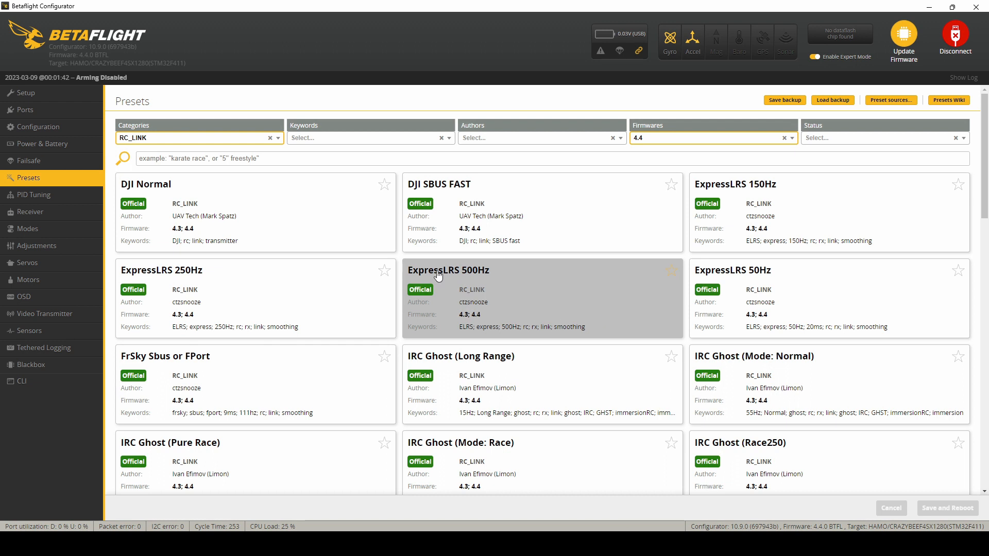
Step: Configure the ExpressLRS 500Hz preset with Race feedforward settings, the SPI on-FC receiver connection and Single Cell voltage values
click(518, 292)
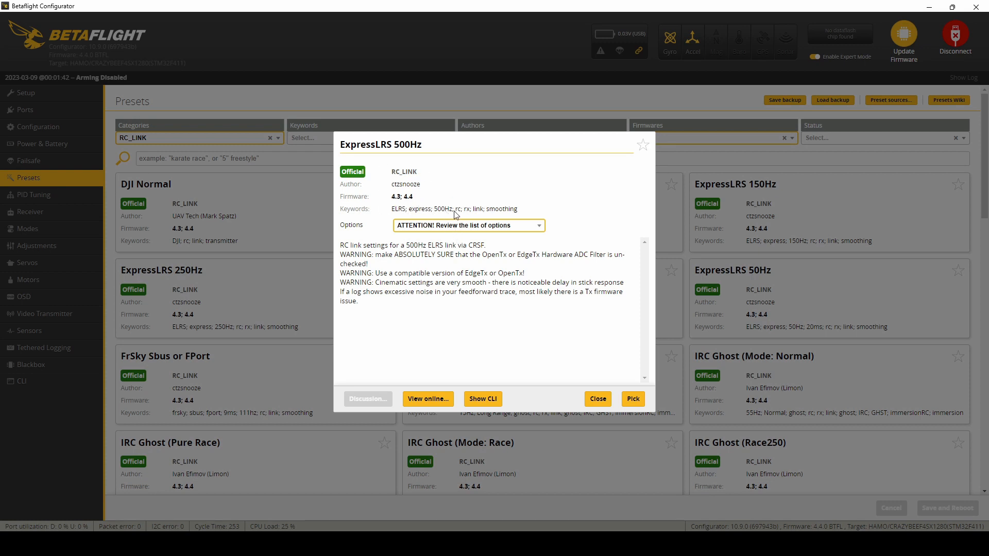
click(481, 226)
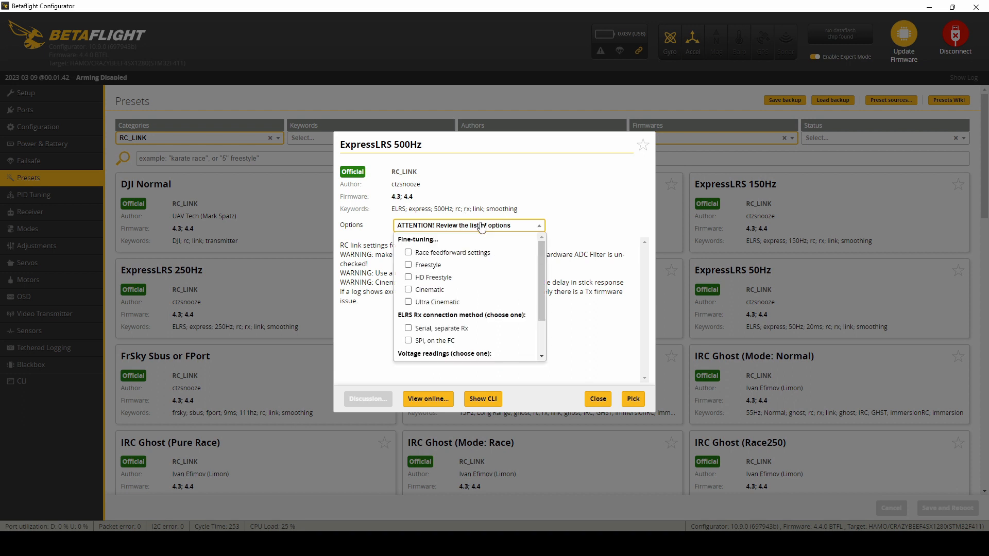
click(408, 252)
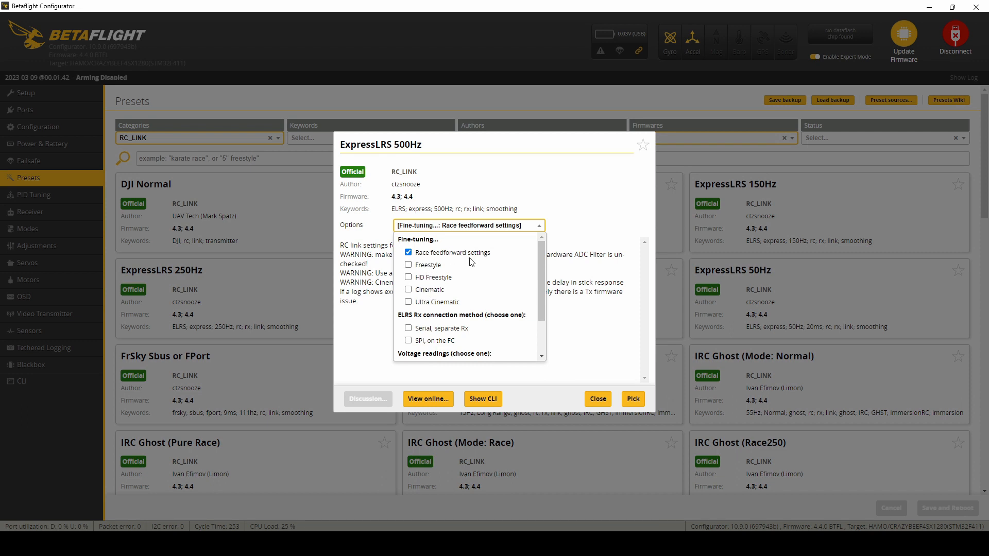
drag(542, 264, 544, 280)
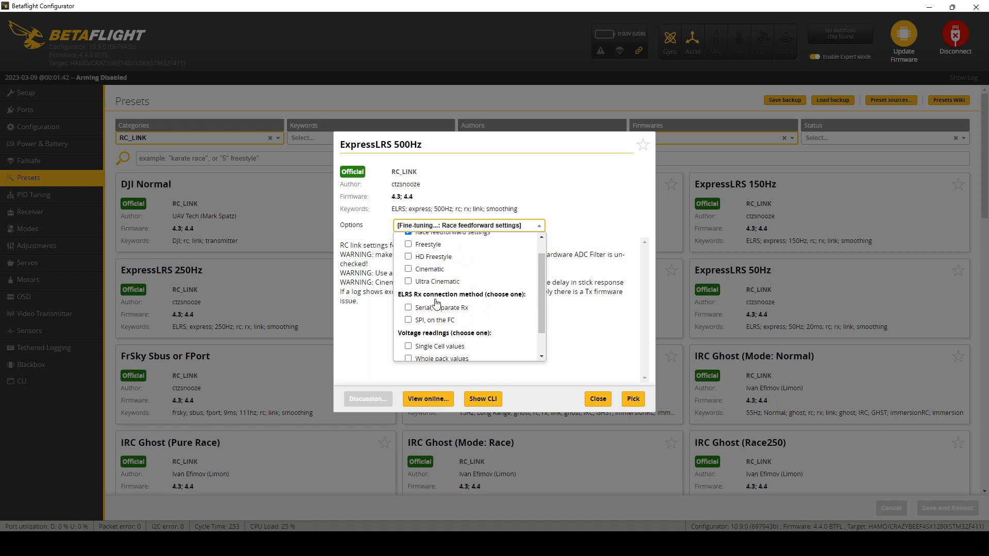
click(411, 322)
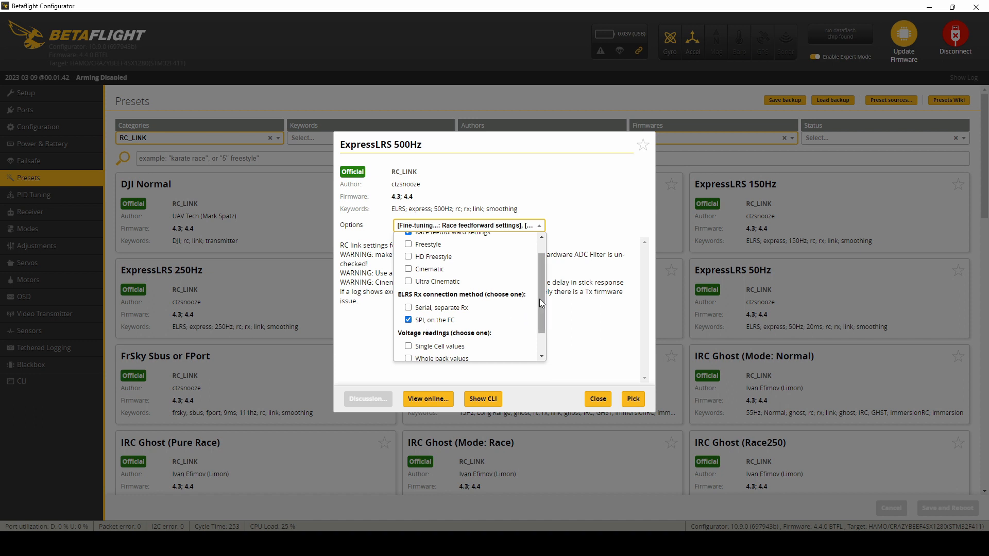
drag(540, 299, 541, 341)
click(409, 316)
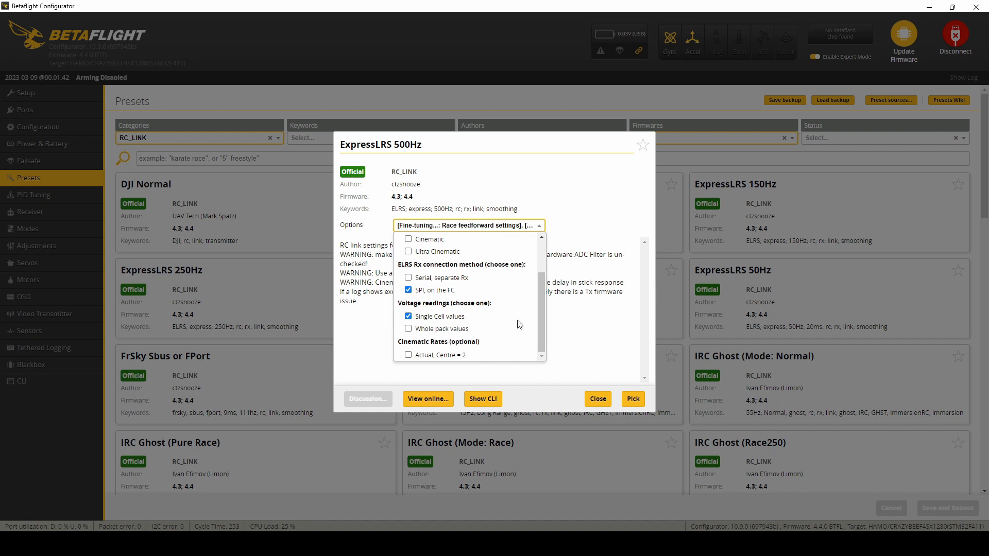
click(582, 323)
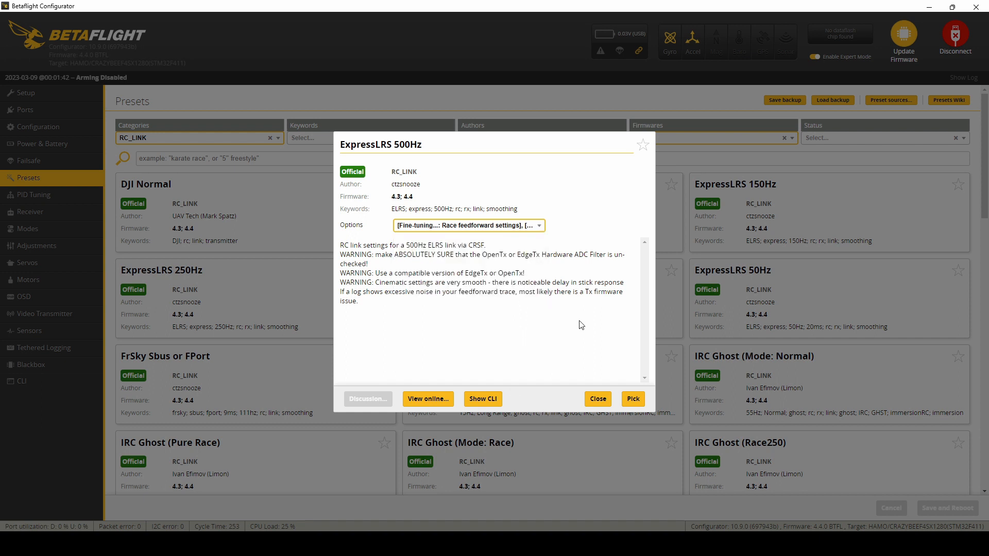
Step: Pick the configured ExpressLRS 500Hz preset, save it with a reboot and dismiss the motor protocol warning
click(633, 399)
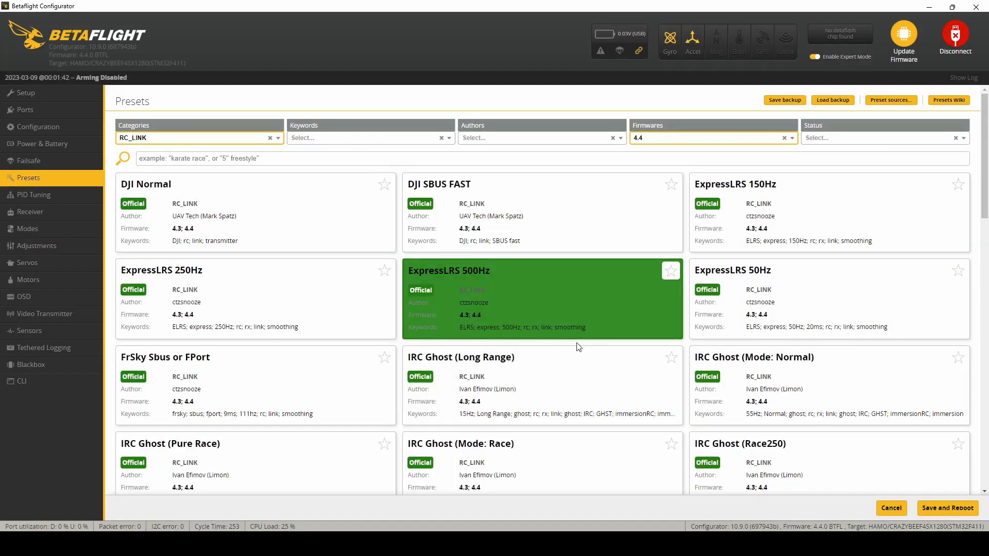
click(942, 510)
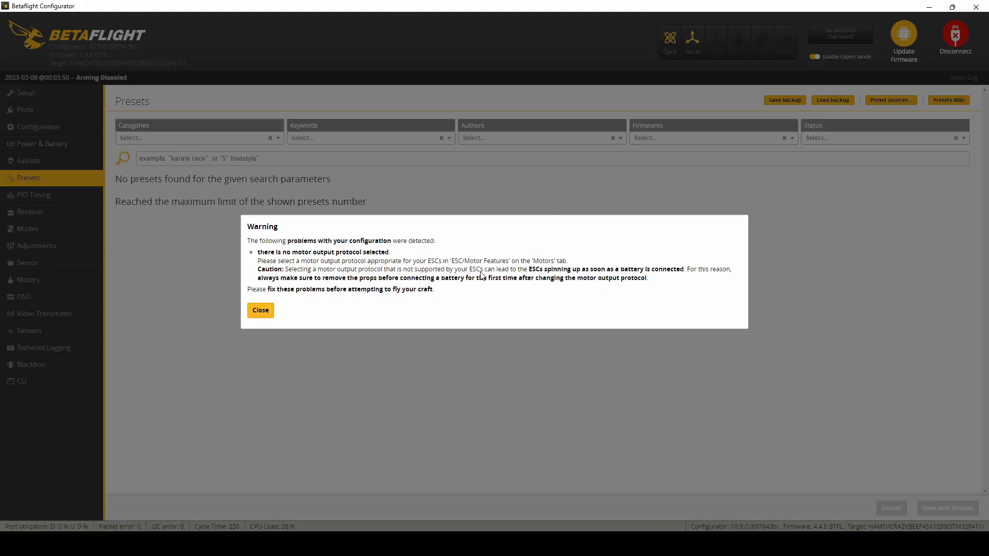
click(265, 314)
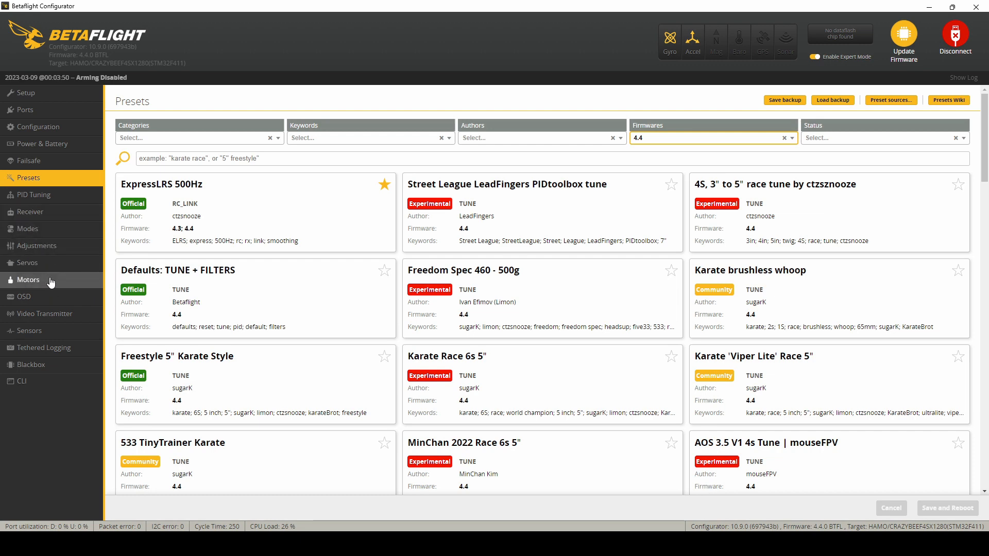
Step: Review the Video Transmitter settings and the VTX peripheral assigned to UART2
click(67, 316)
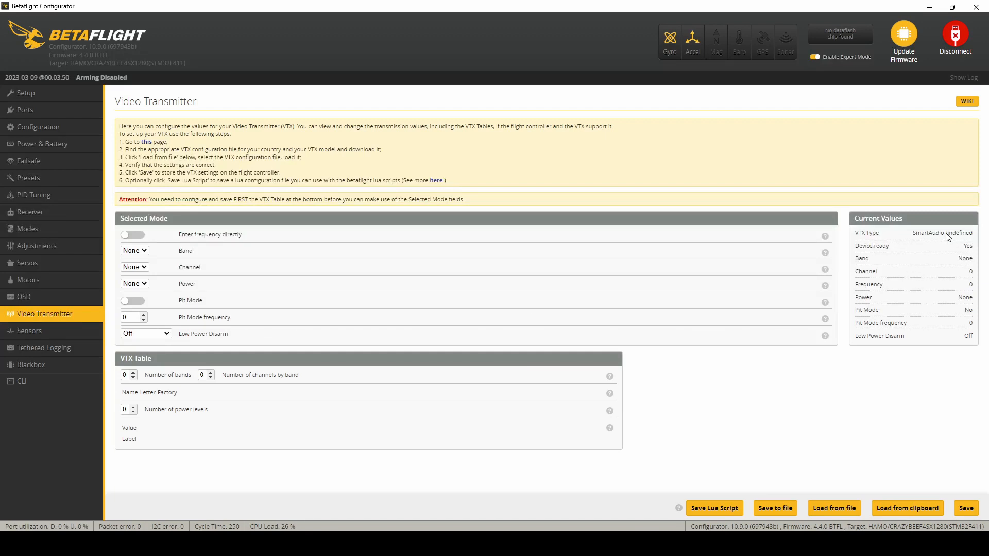
click(80, 110)
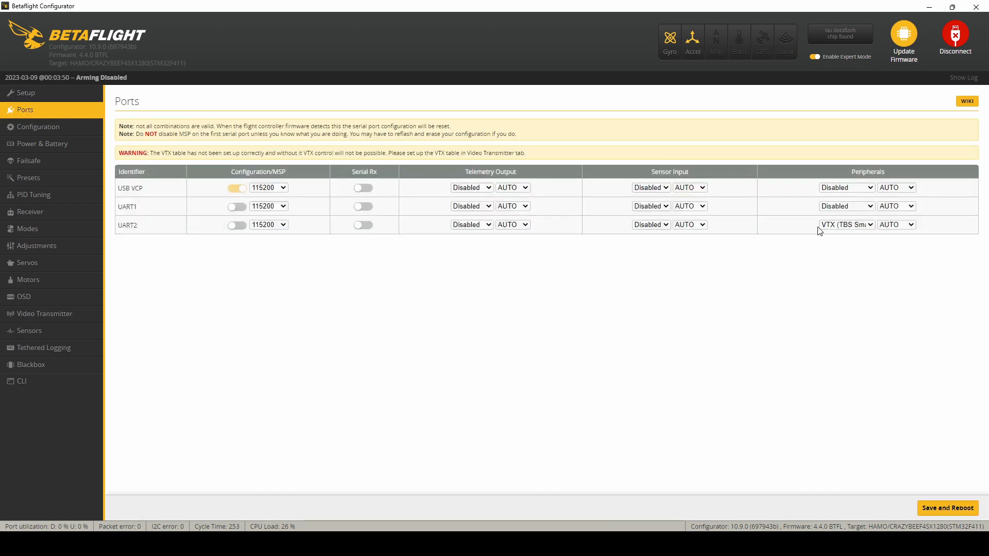
click(52, 324)
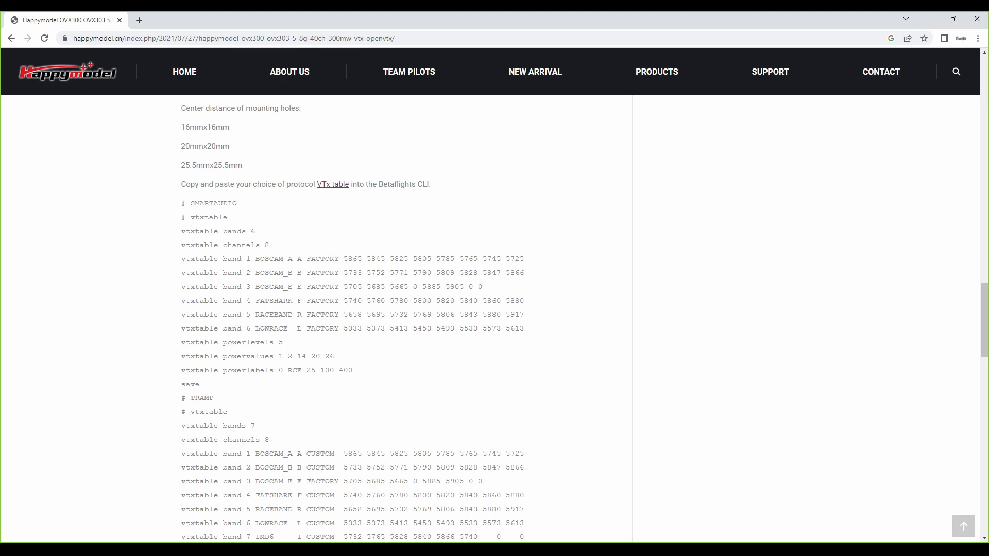
Step: Select the complete SMARTAUDIO VTX table on the Happymodel page, from its heading through the save line, and copy it
drag(196, 385, 181, 355)
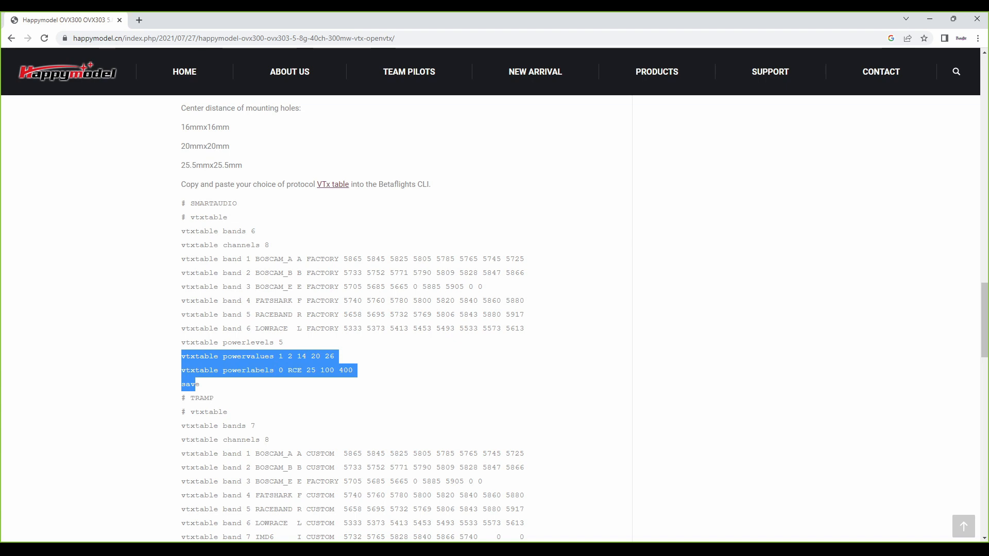
click(201, 384)
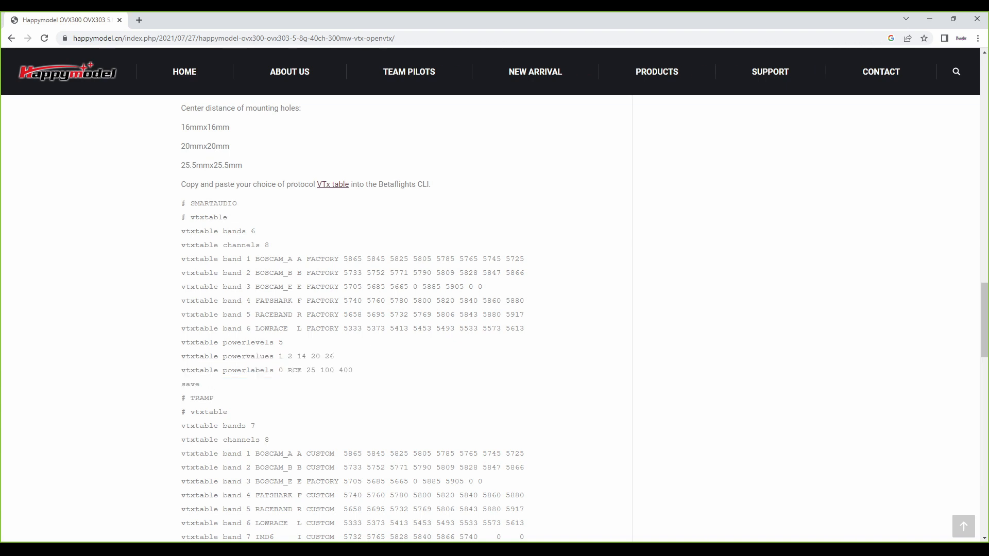
drag(200, 384, 182, 203)
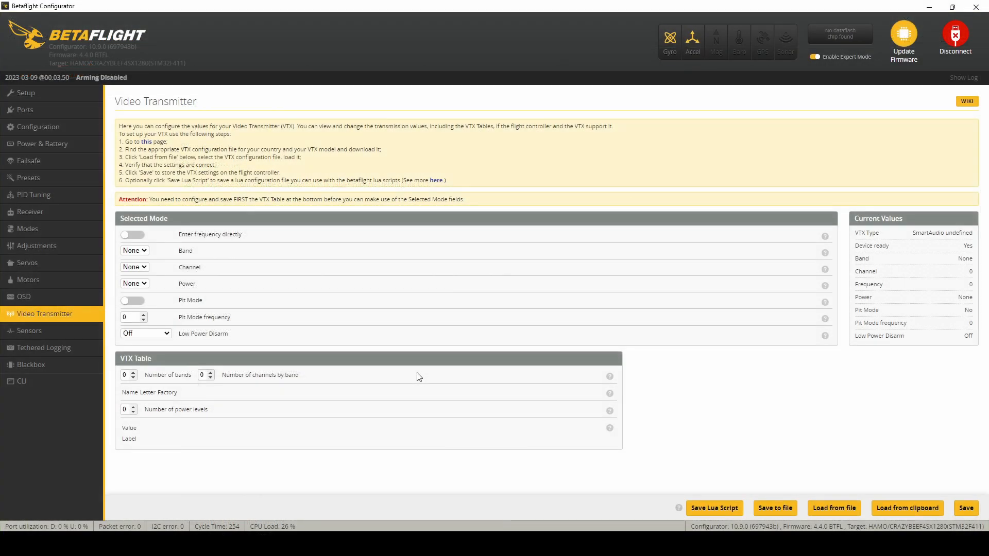
Step: Switch to Betaflight Configurator, run the copied SmartAudio vtxtable commands ending in save in the CLI, and dismiss the motor protocol warning
click(49, 381)
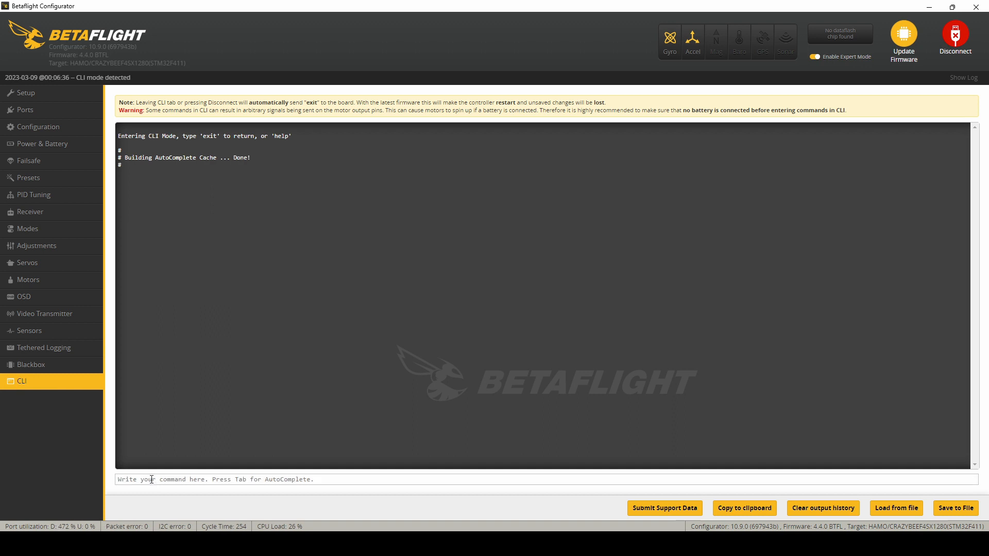
text(save)
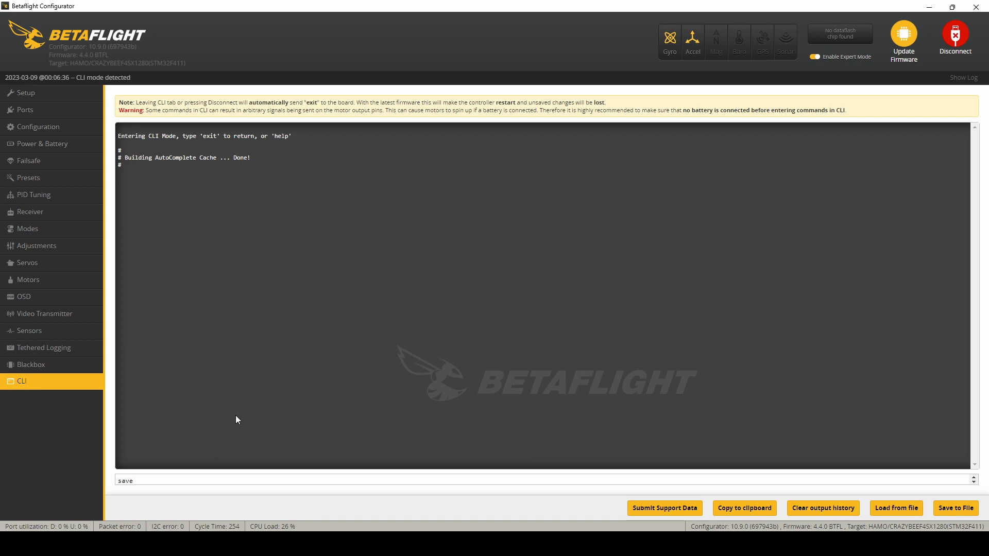
key(Return)
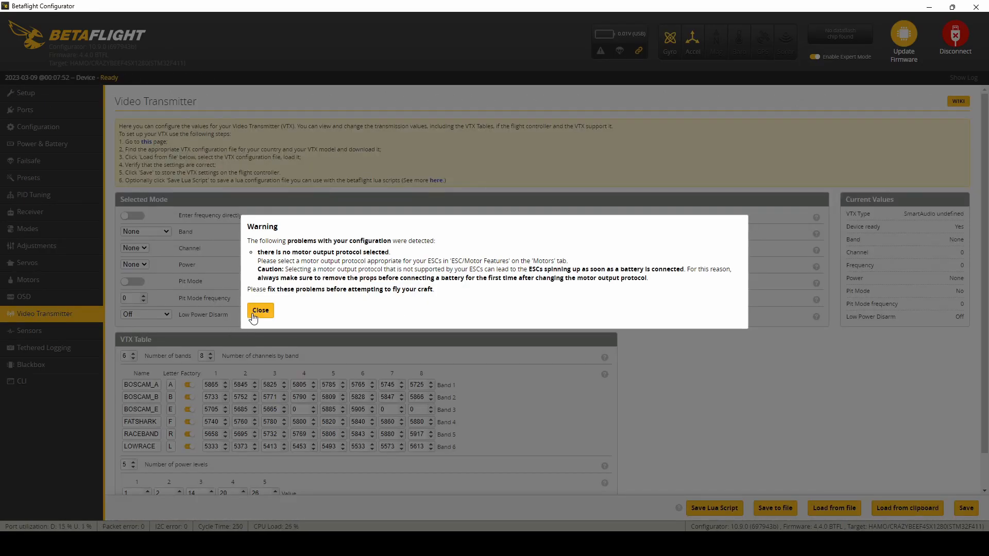
click(260, 311)
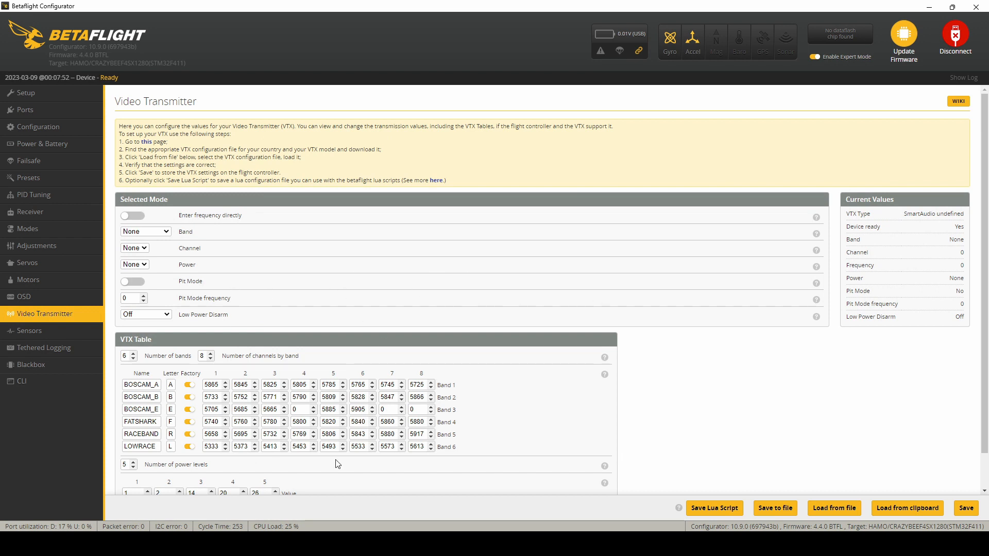
Step: Check the loaded VTX table, set the transmitter to band RACEBAND, Channel 8 and power 0, and save the settings
scroll(362, 446, down, 2)
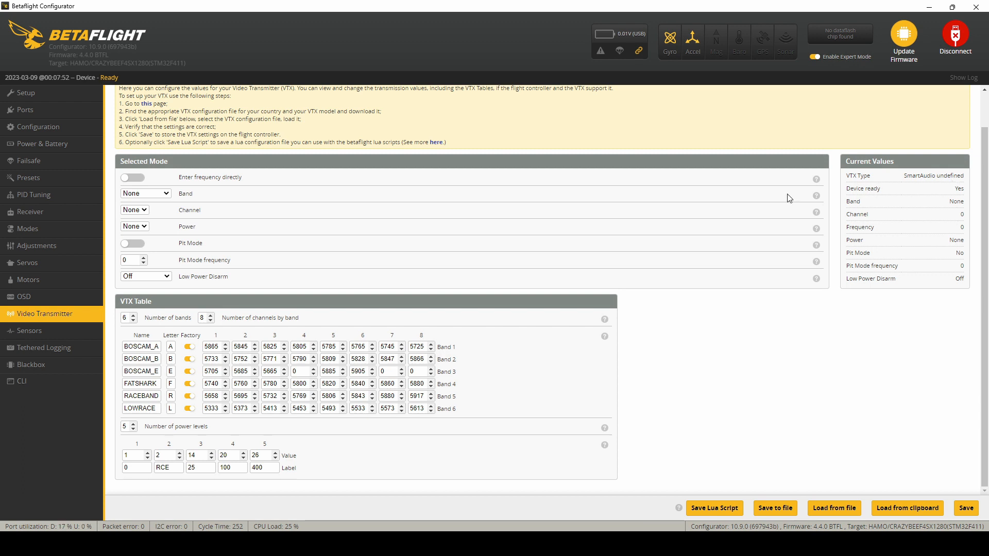
scroll(781, 197, up, 2)
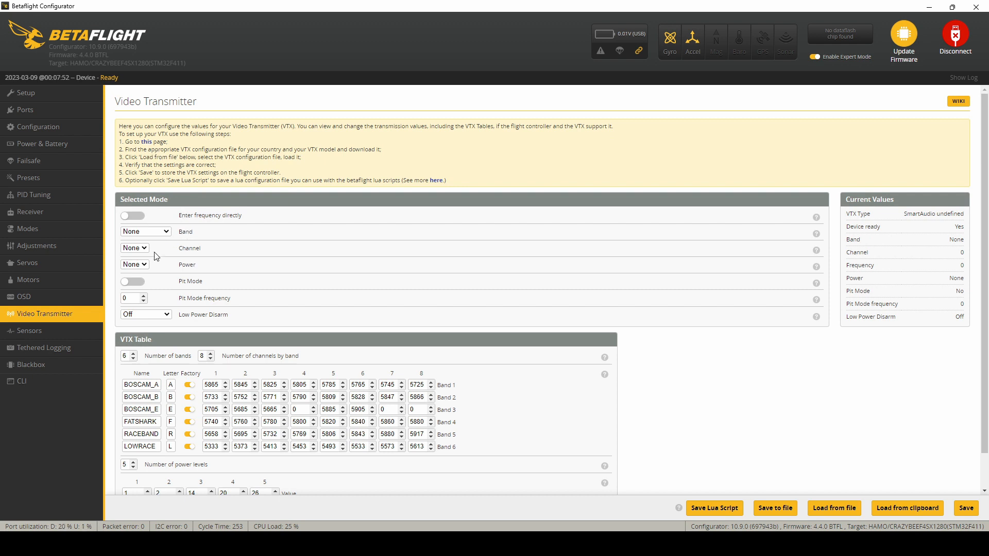
click(161, 291)
click(158, 325)
click(155, 322)
click(143, 266)
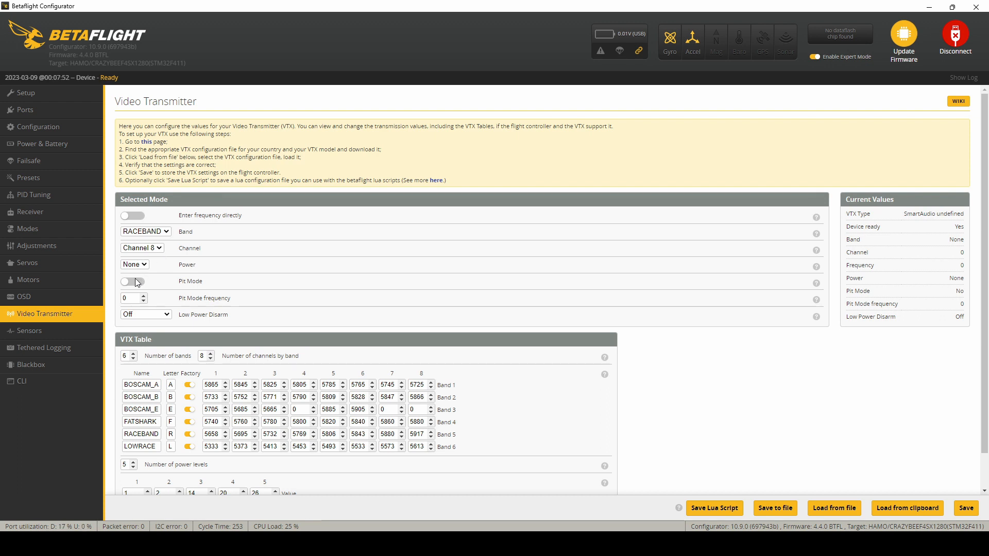
click(135, 278)
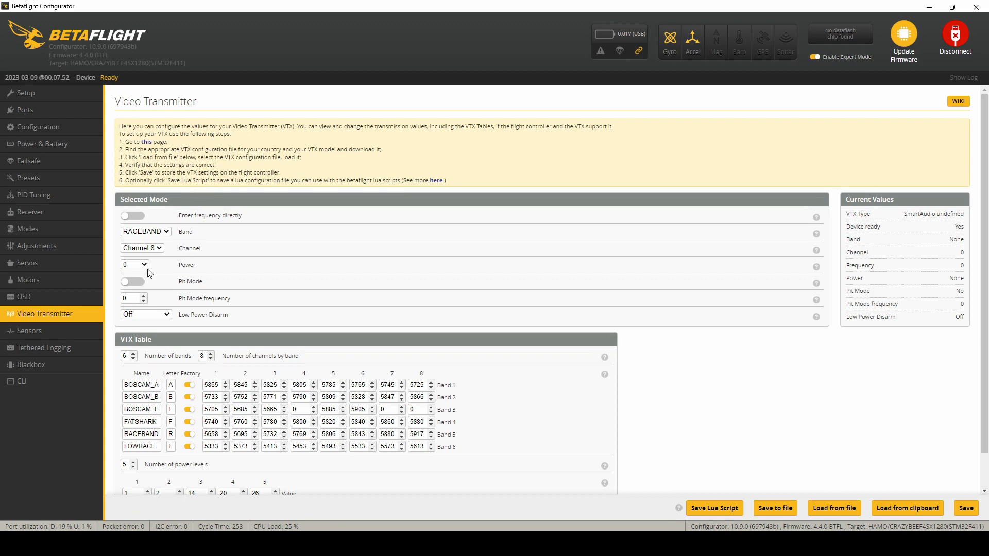
click(965, 513)
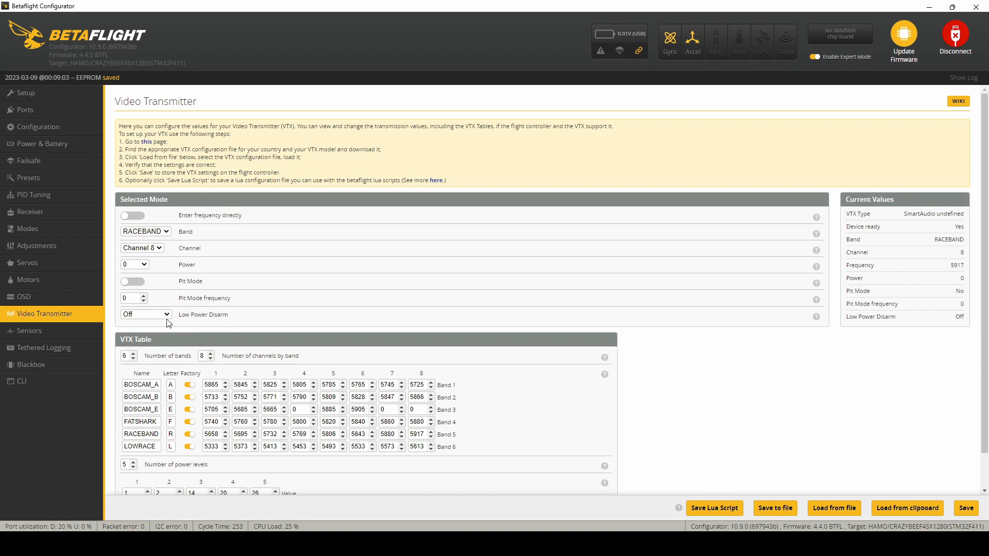
Step: Review the VTX table, the available 4.4 presets, and the PID profile and filter settings
scroll(233, 294, down, 2)
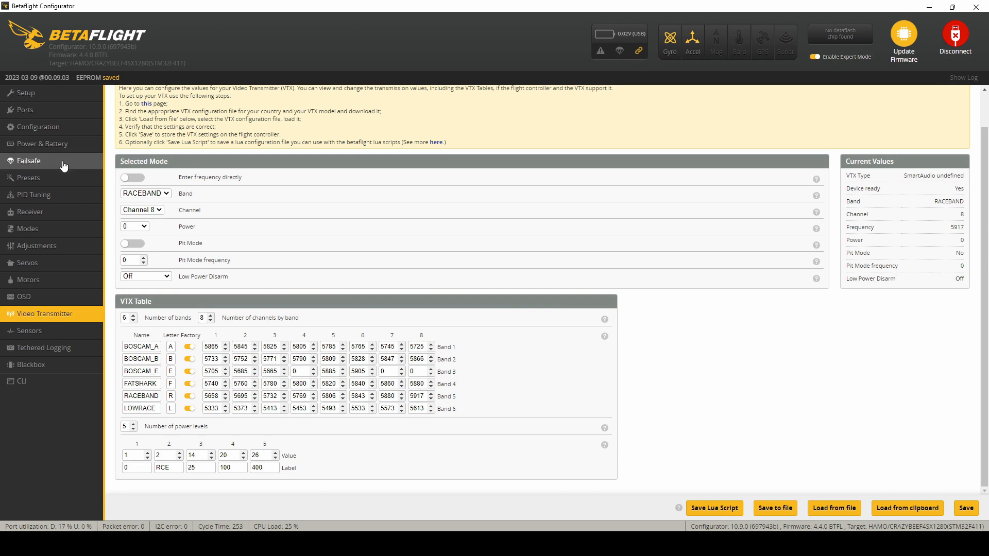
click(57, 180)
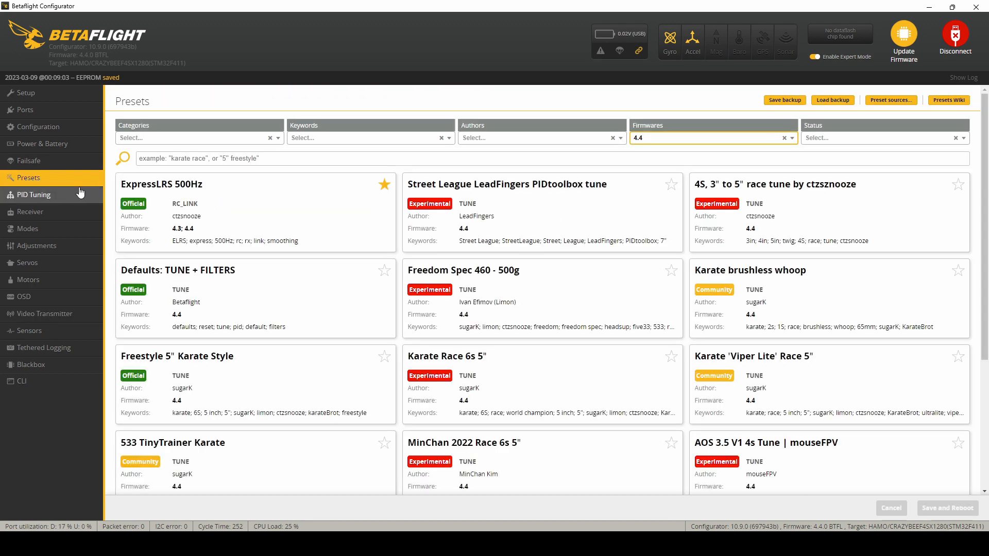
click(60, 196)
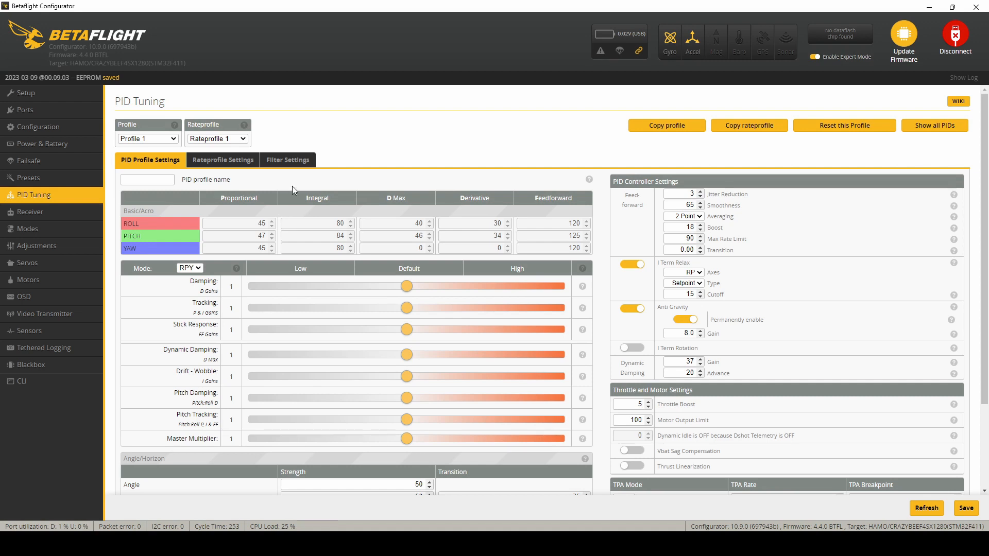
click(296, 162)
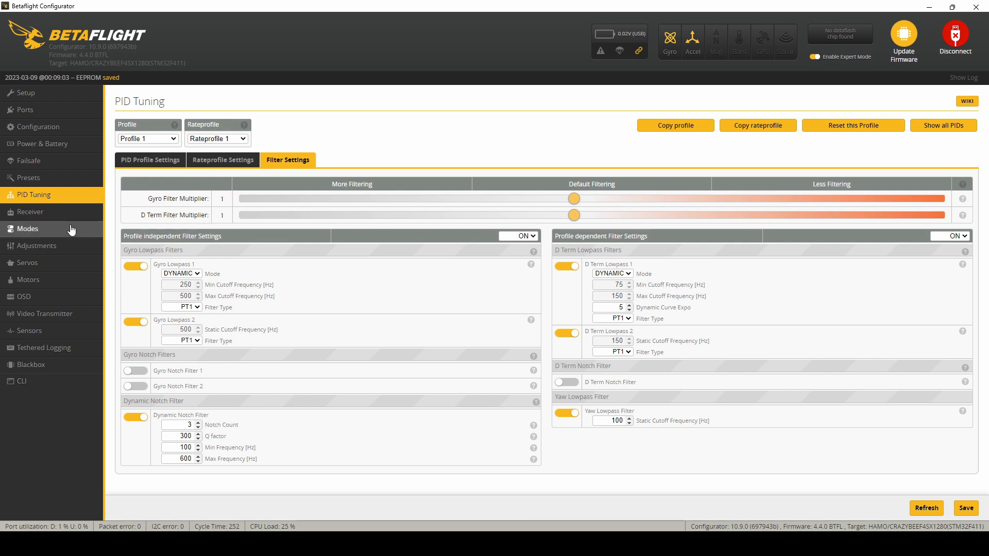
Step: Enable reversed motor direction for the QUAD X mixer, save with a reboot and dismiss the motor protocol warning
click(61, 281)
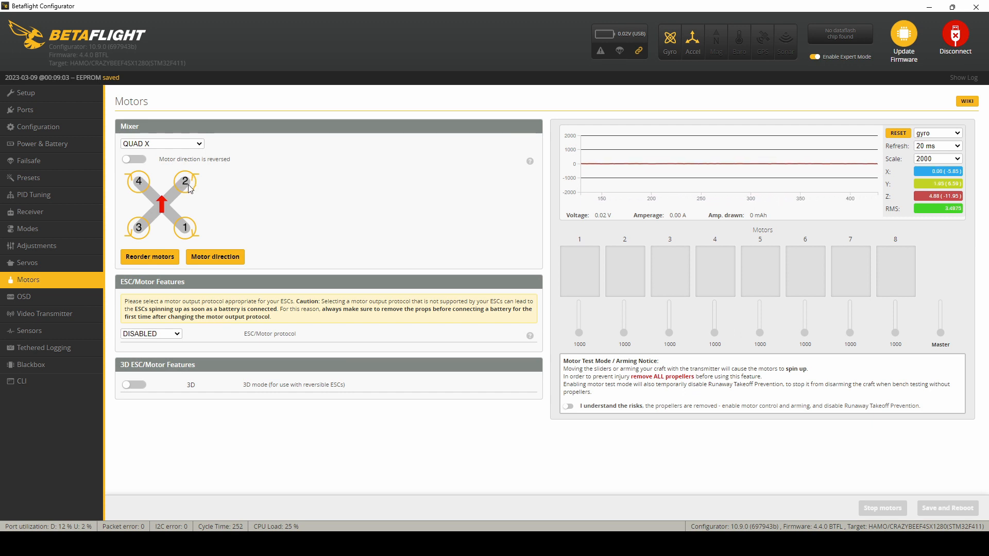
click(142, 163)
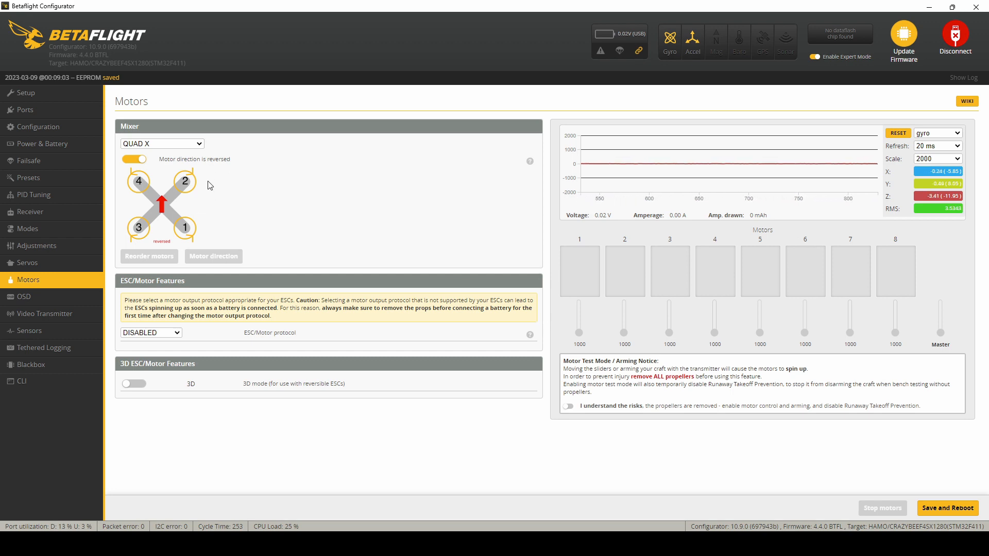
click(952, 509)
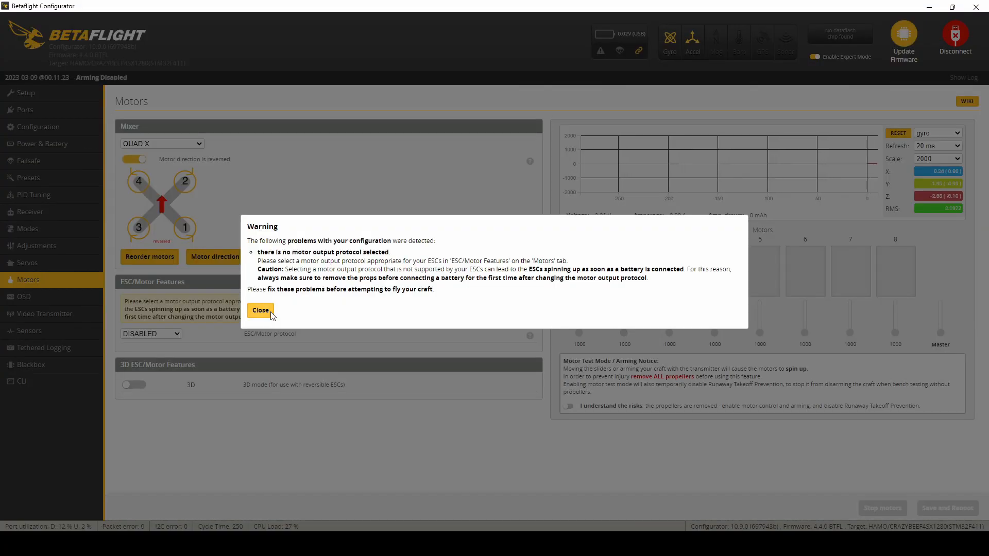
click(260, 310)
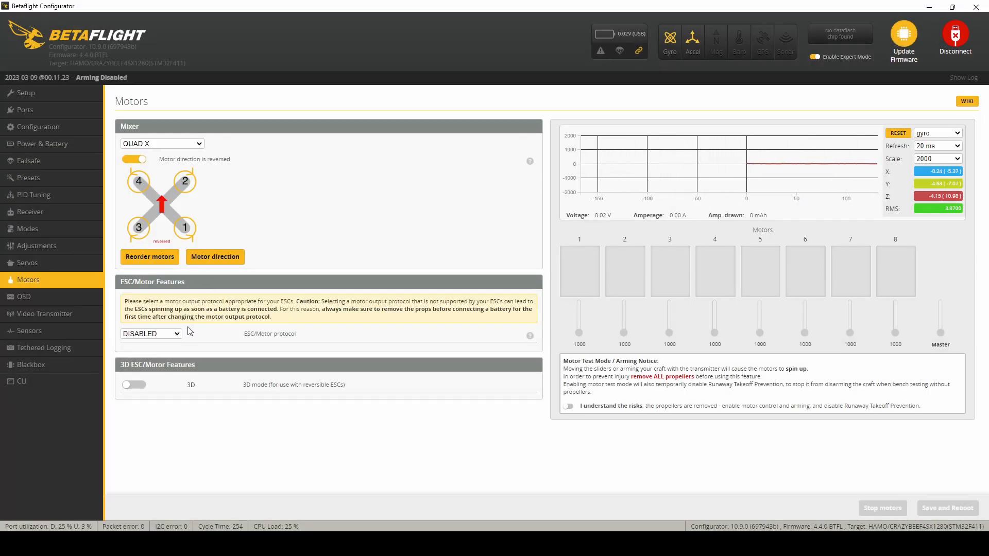
Step: Set the ESC/Motor protocol to DSHOT300 and the static motor idle to 8 %
click(163, 369)
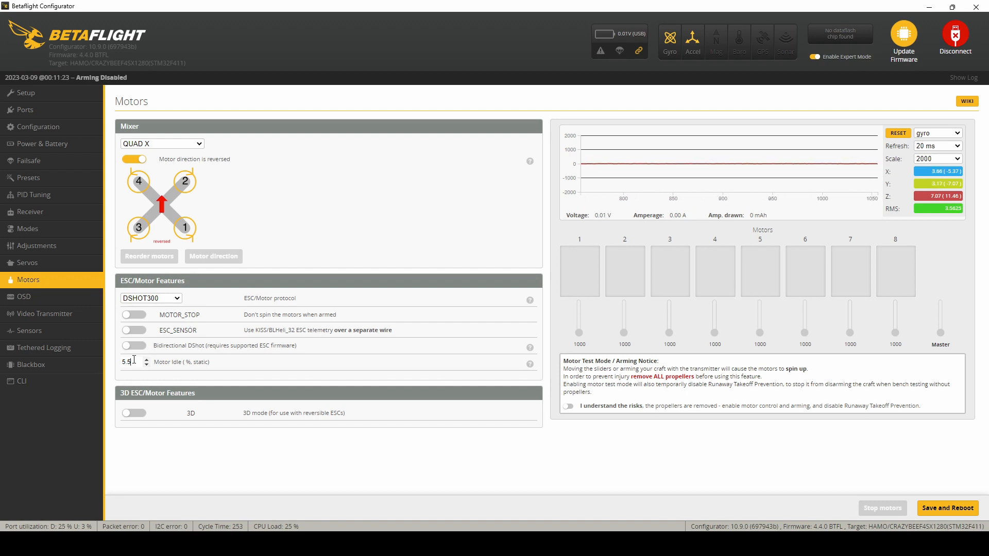
drag(134, 360, 118, 363)
text(8)
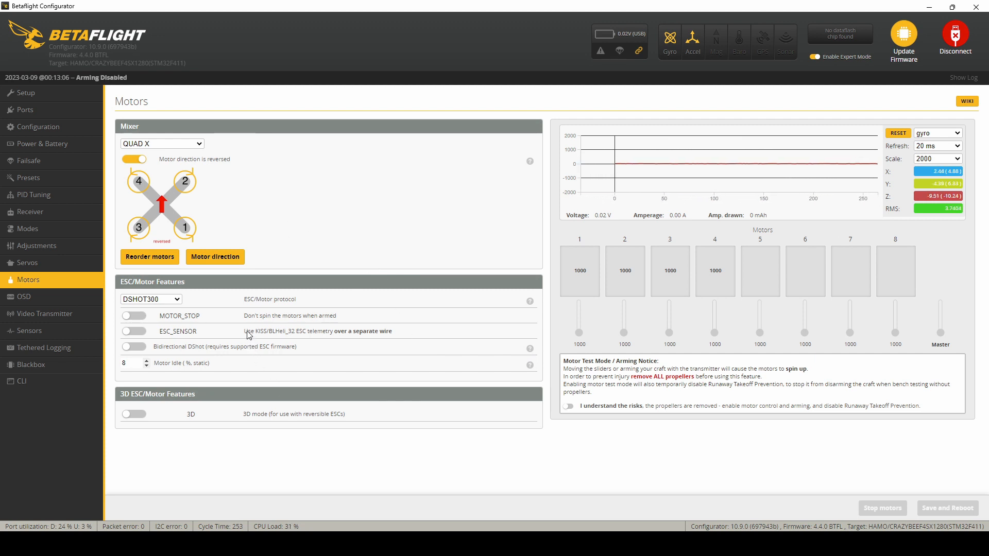
Step: Set the battery's maximum cell voltage to 4.5 and save the power settings
click(57, 213)
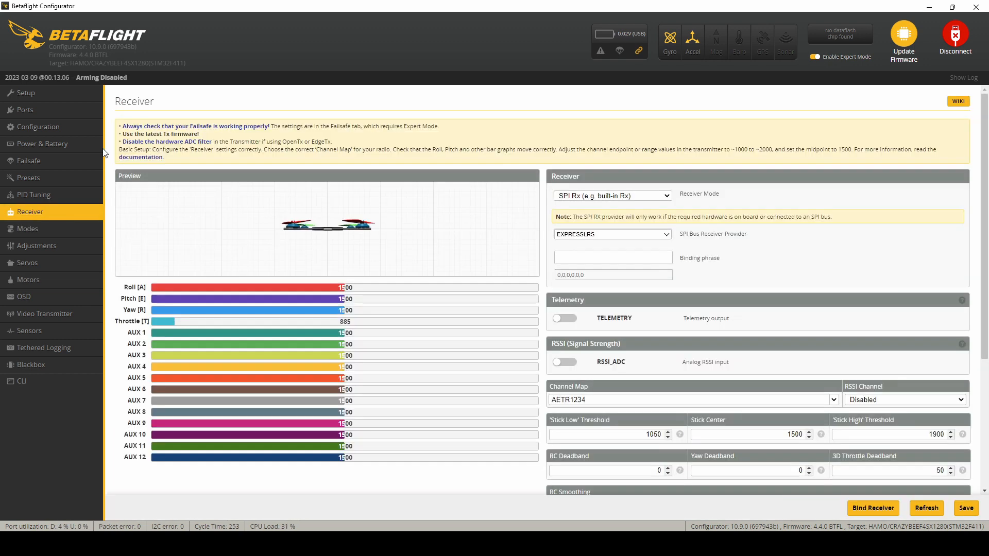
click(73, 143)
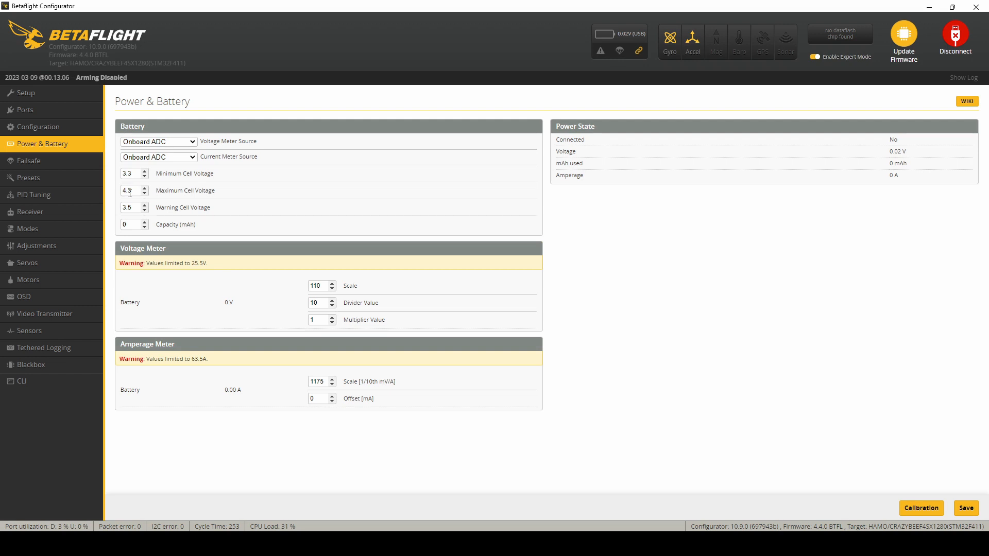
click(137, 192)
text(4)
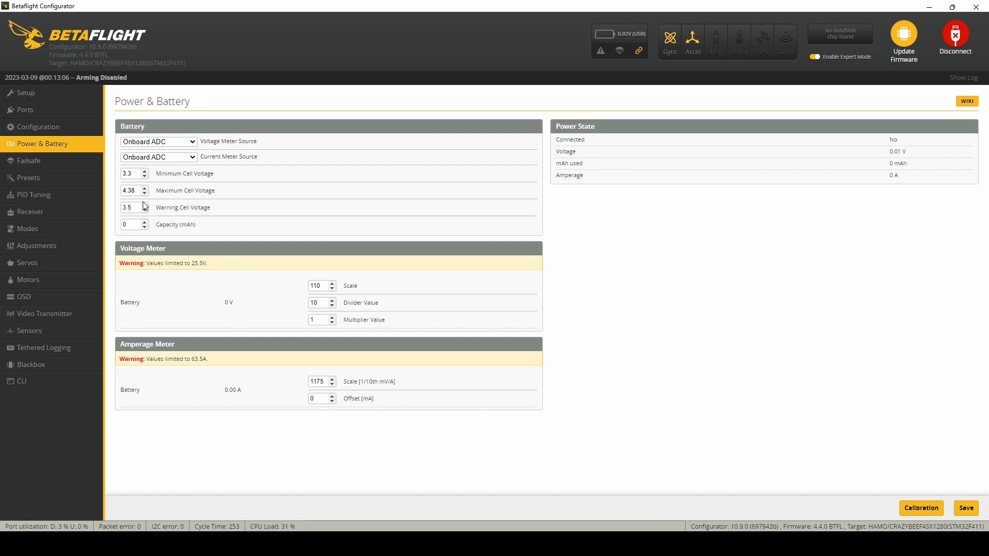
key(BackSpace)
text(5)
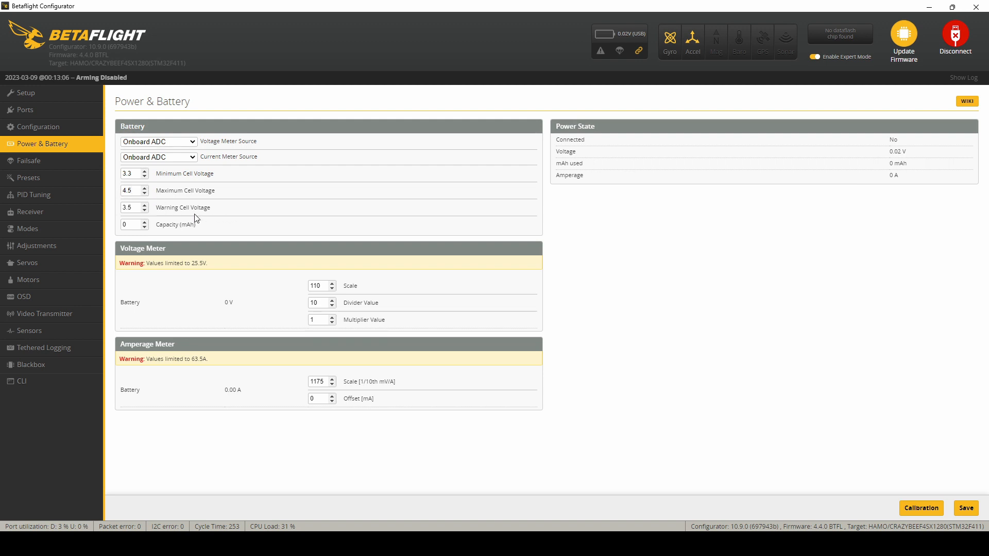
click(974, 510)
click(967, 508)
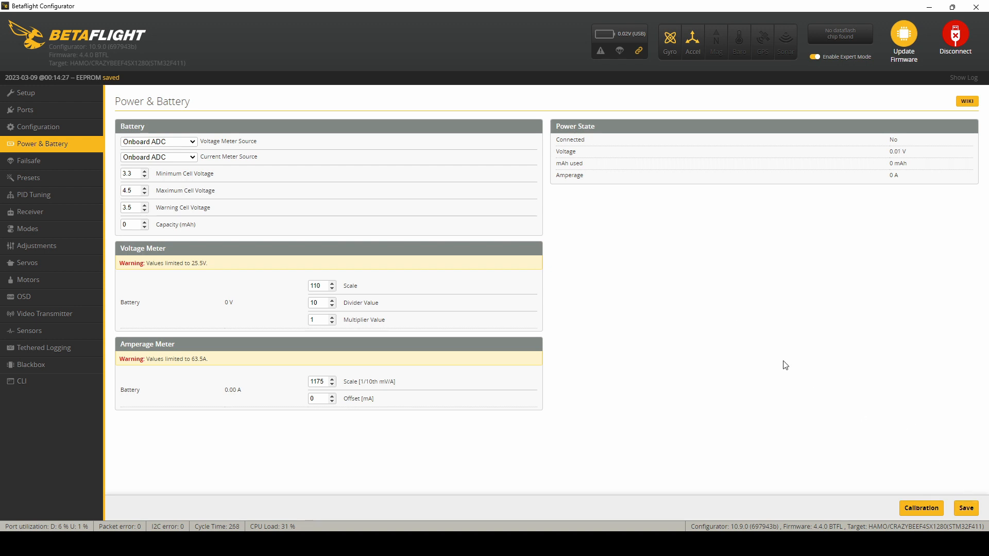
Step: Check the receiver's SPI bus provider options and leave the list without changing the selection
click(57, 213)
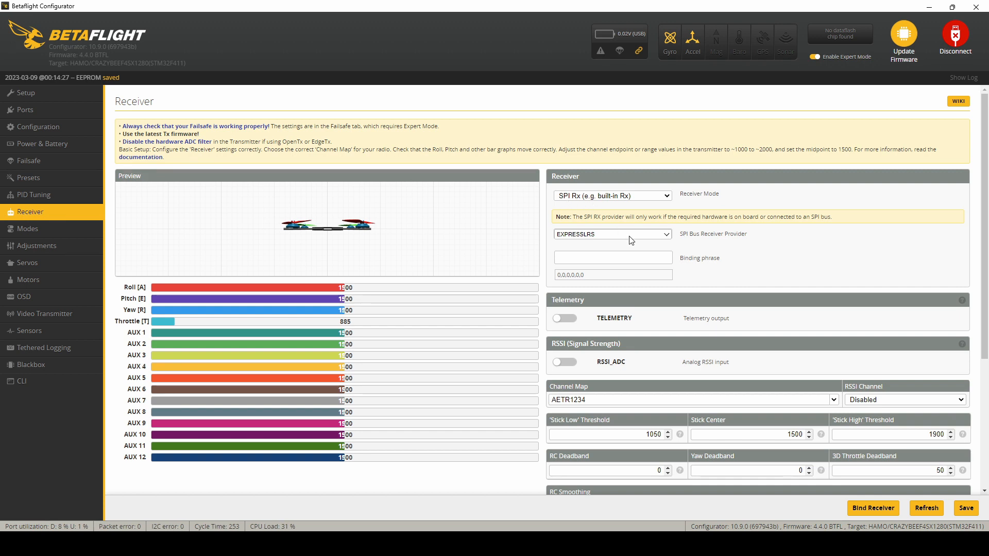
click(667, 235)
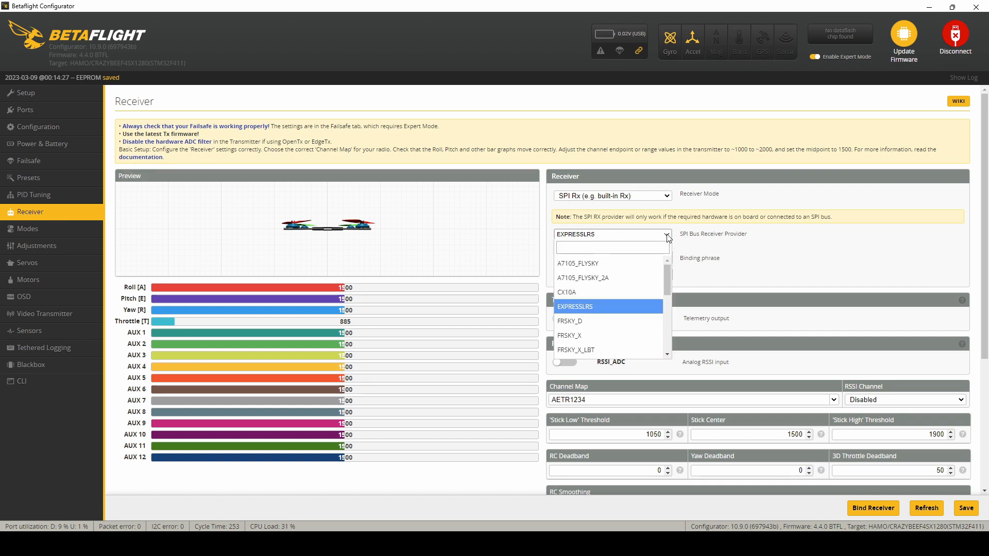
drag(667, 276, 663, 244)
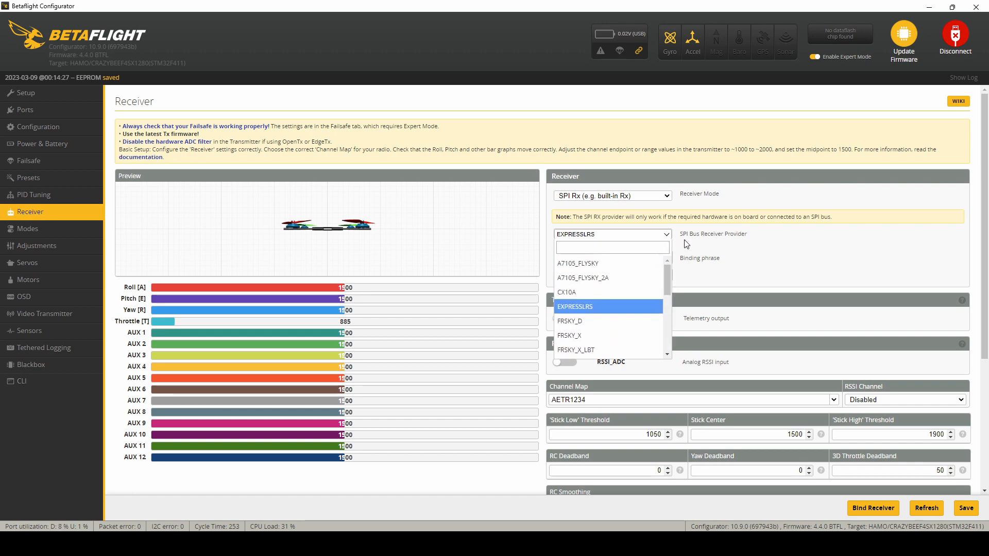
click(700, 238)
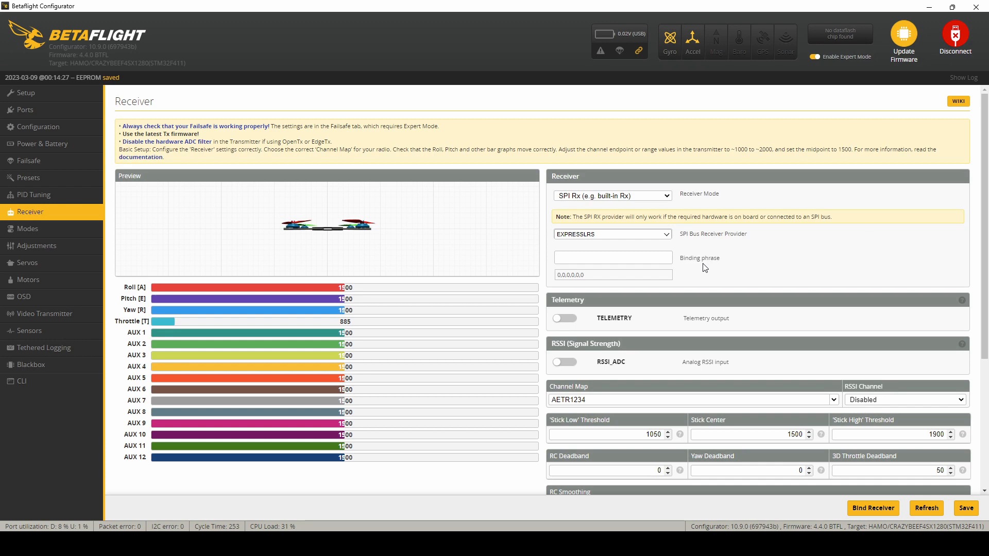
scroll(703, 264, down, 1)
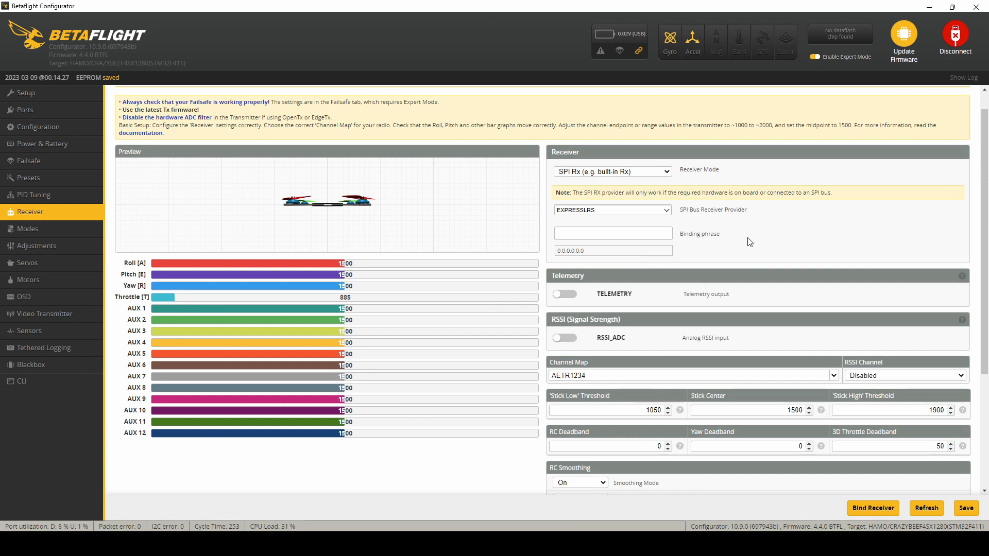
text(ss)
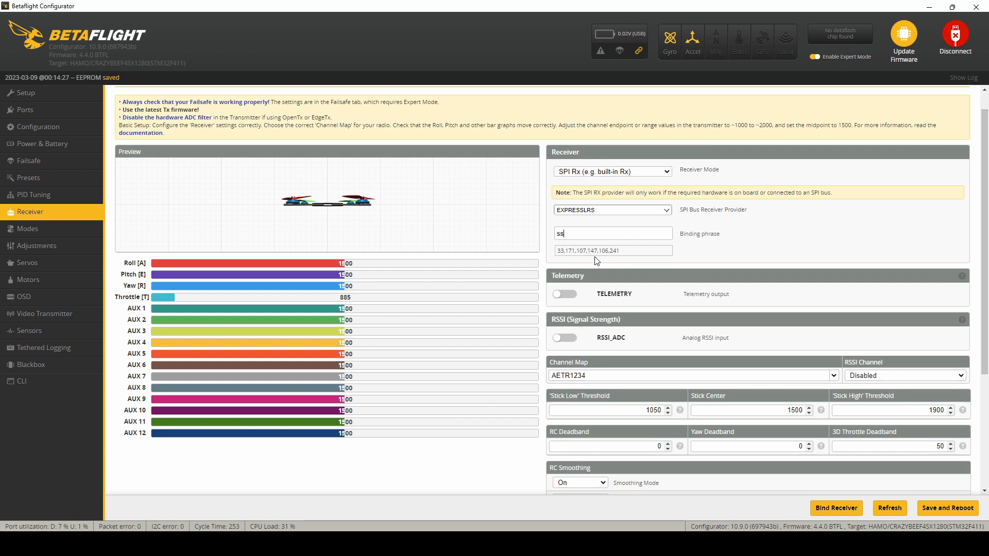
key(BackSpace)
key(BackSpace)
Step: Enable telemetry output for the receiver
click(566, 294)
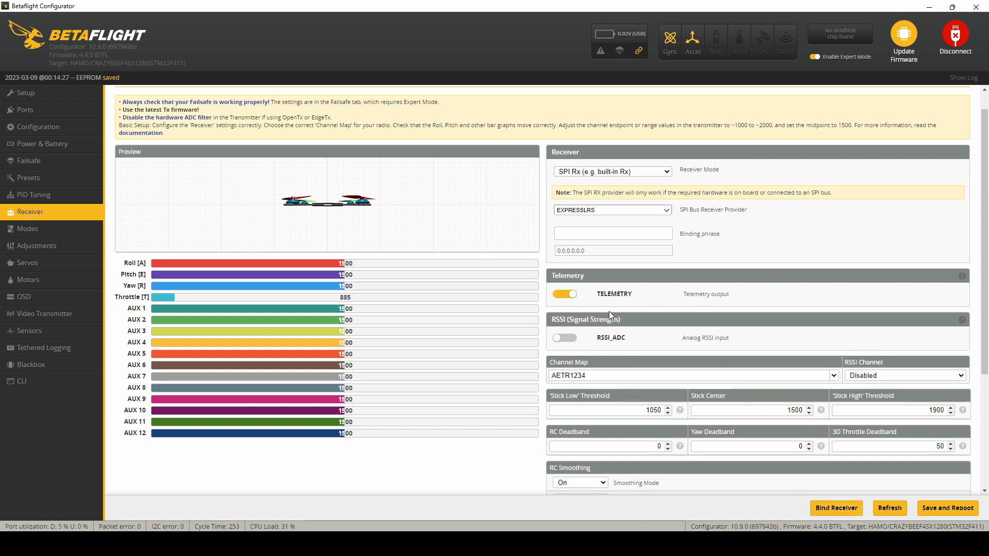
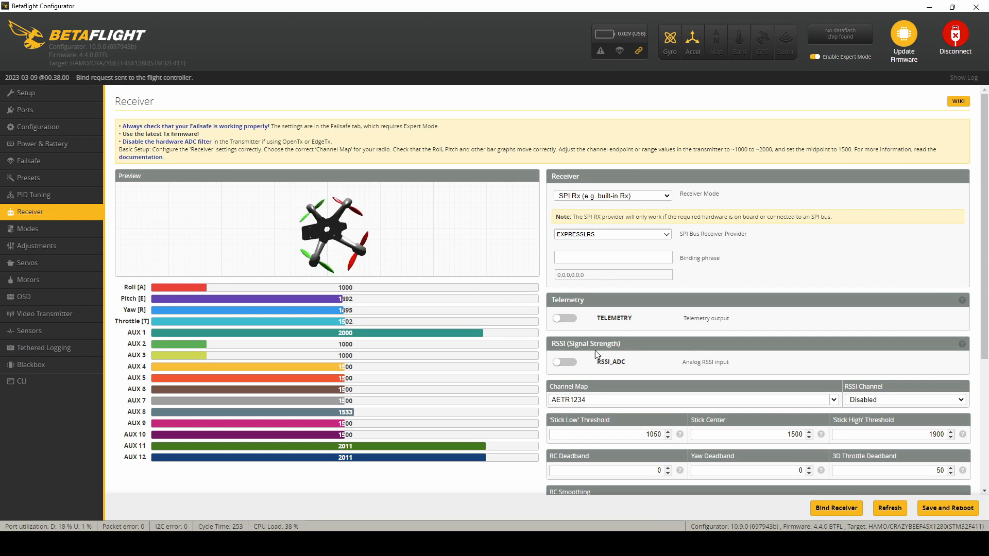
Step: Set the receiver's channel map to TAER1234 and try to enable telemetry output
drag(609, 403, 546, 406)
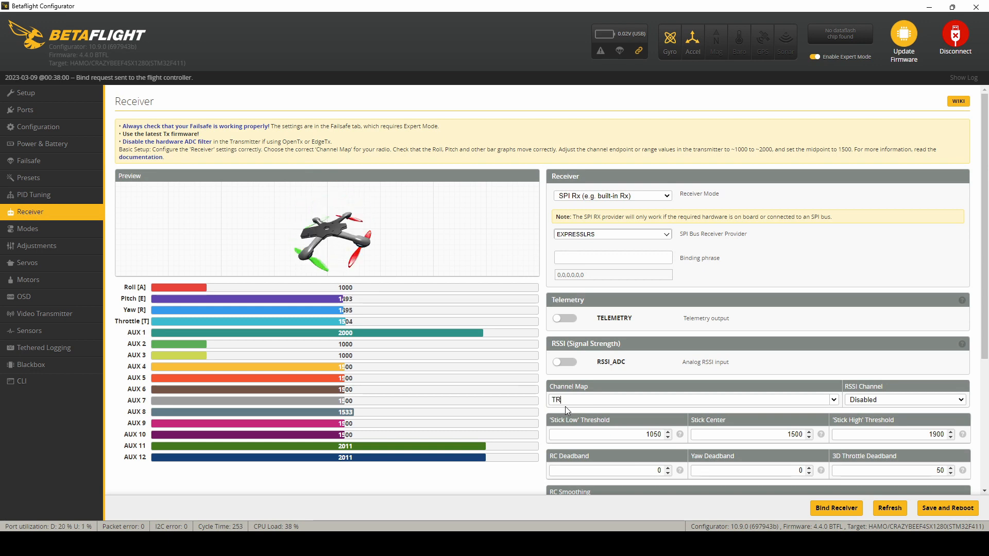
text(TAE)
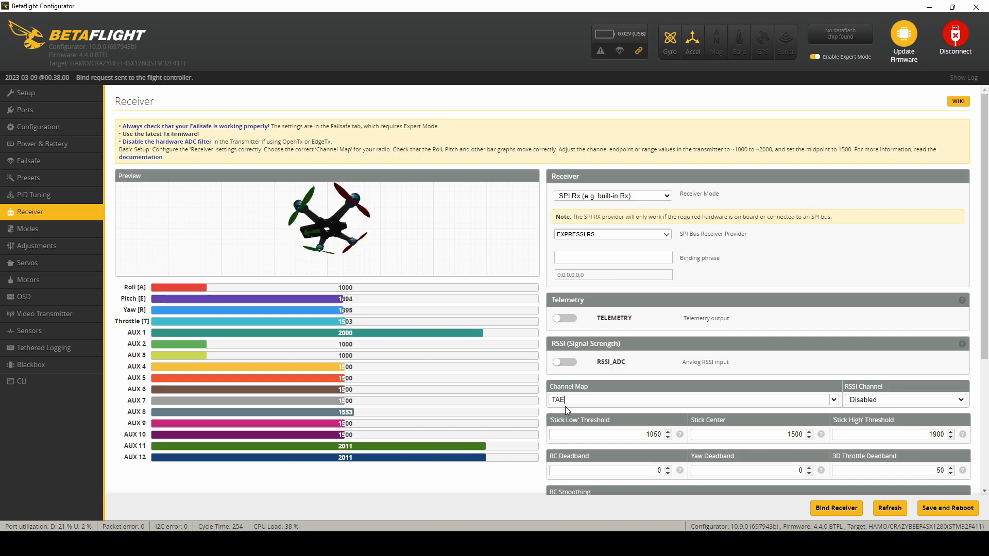
text(R1234)
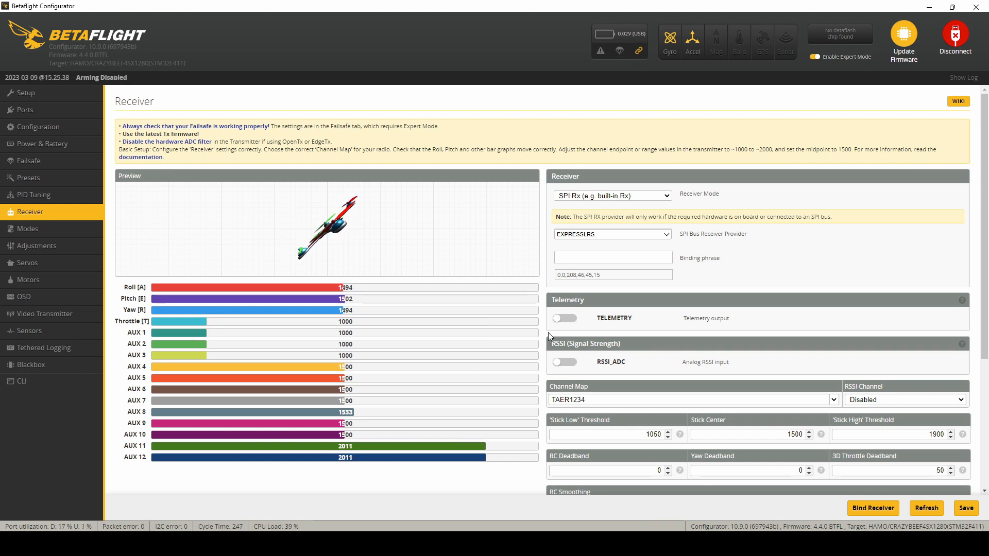
click(564, 319)
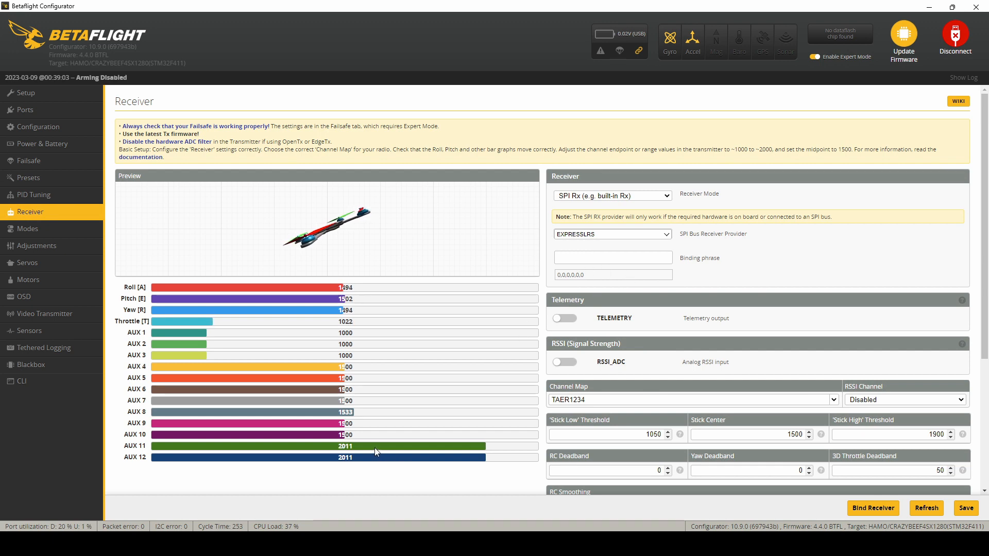
Step: Turn off hiding of unused modes and add a range to each of the ARM, ANGLE and HORIZON modes
scroll(620, 433, down, 2)
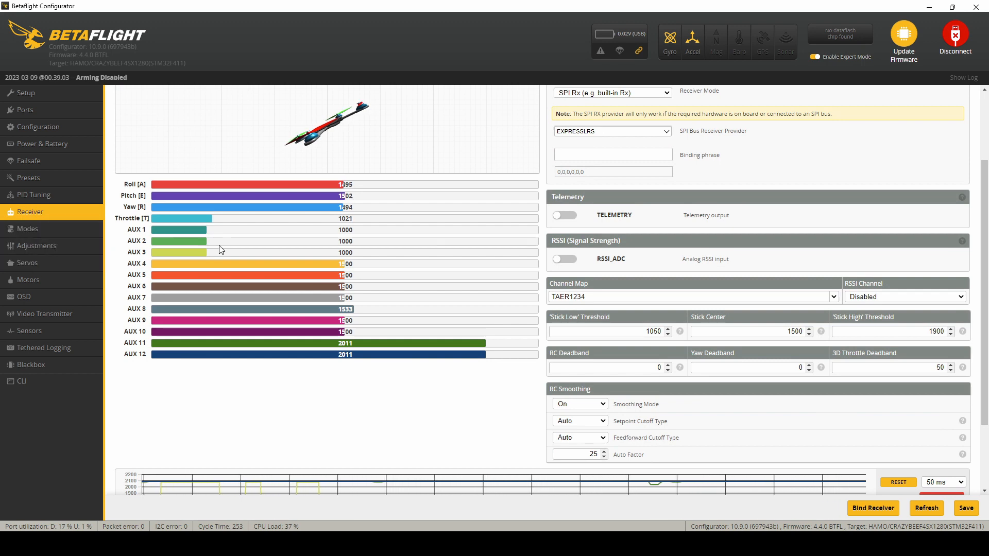
click(58, 234)
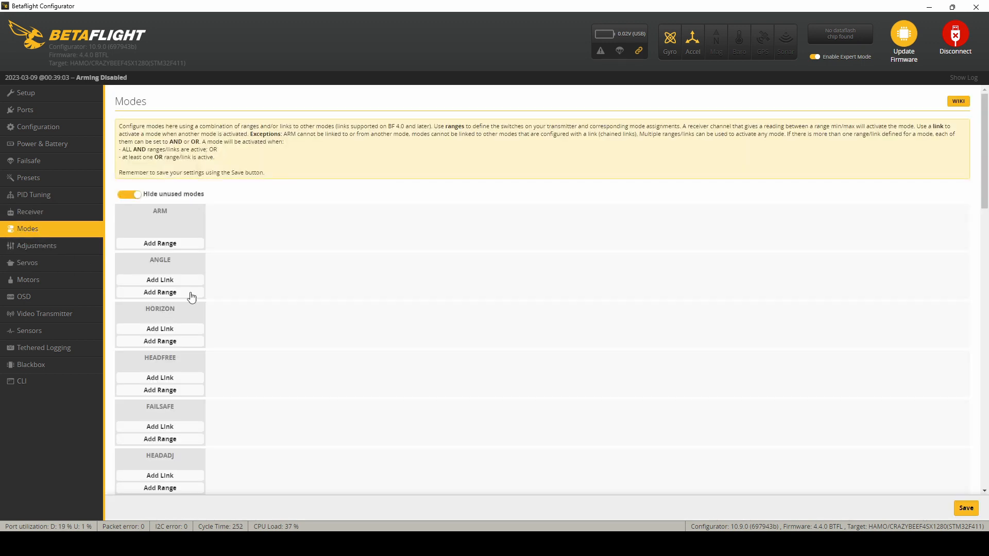
click(3, 216)
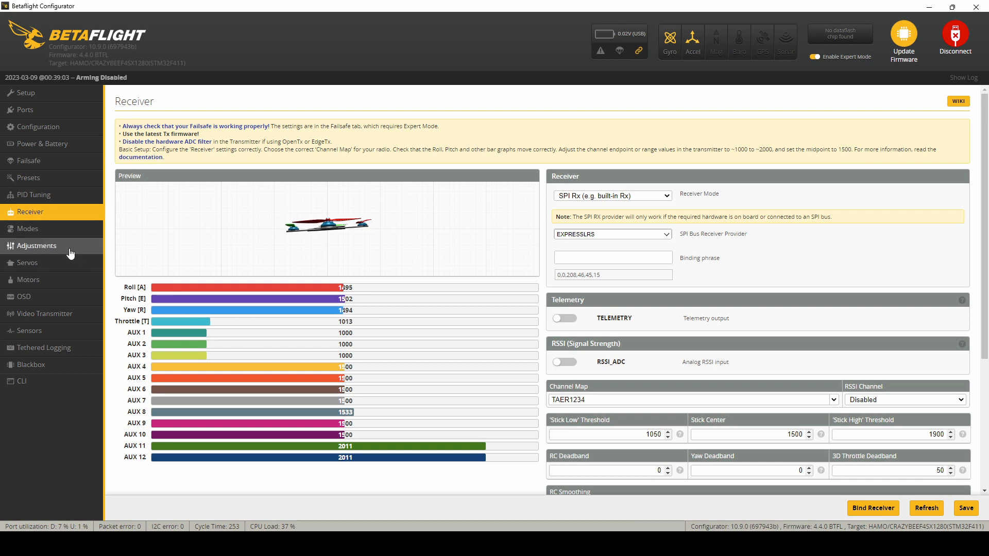
click(61, 230)
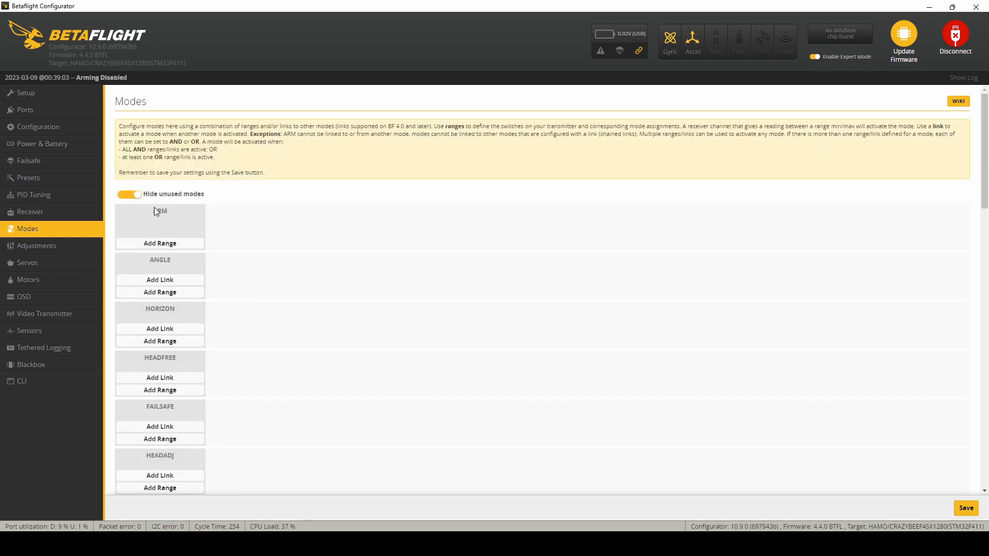
click(136, 196)
click(164, 243)
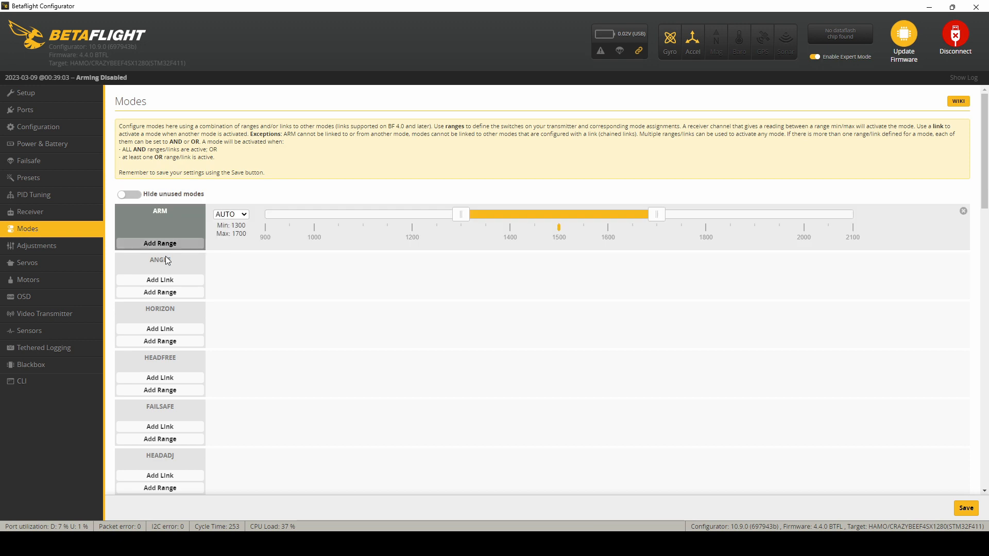
click(173, 292)
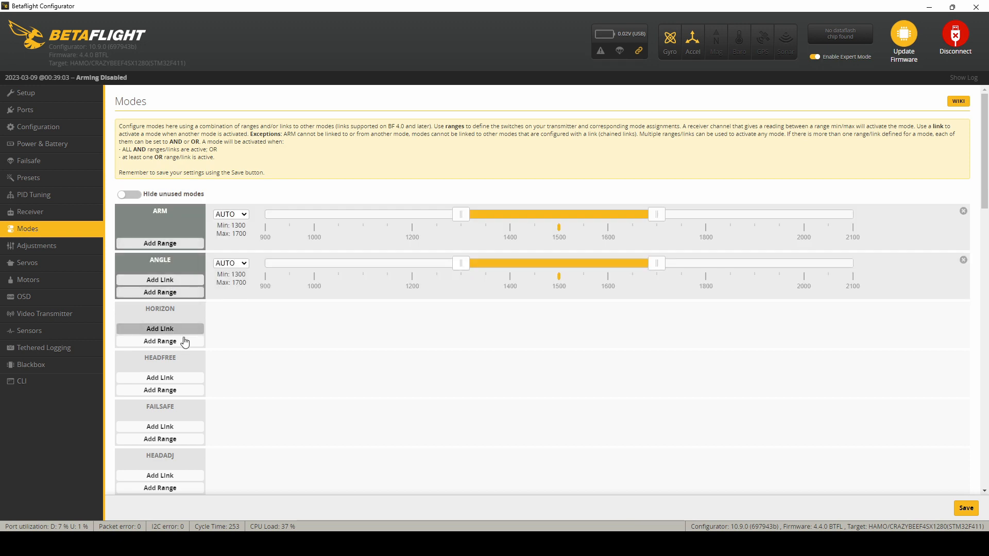
click(160, 342)
Step: Add a range to the FLIP OVER AFTER CRASH mode and hide the unused modes
scroll(184, 342, down, 8)
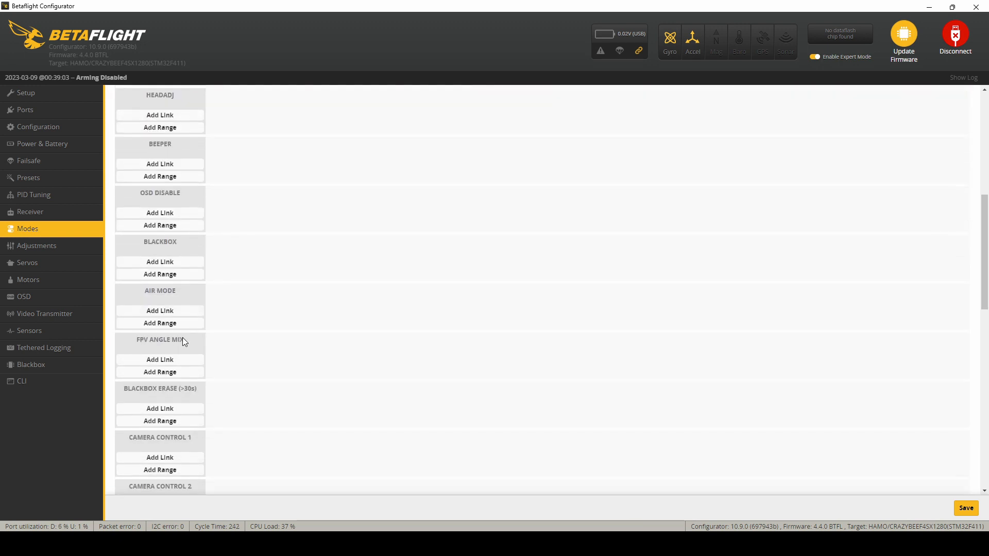
scroll(182, 341, down, 3)
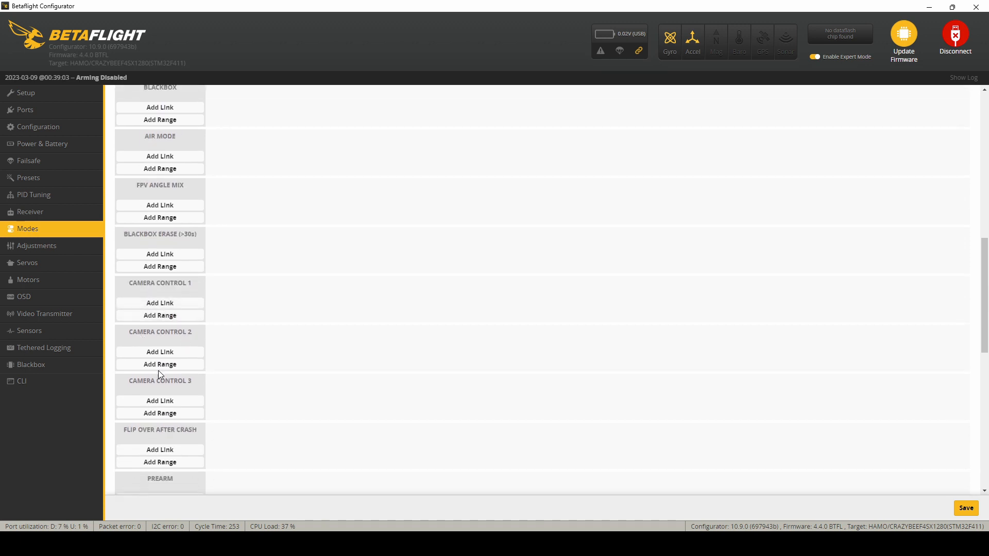
scroll(161, 386, down, 1)
click(162, 411)
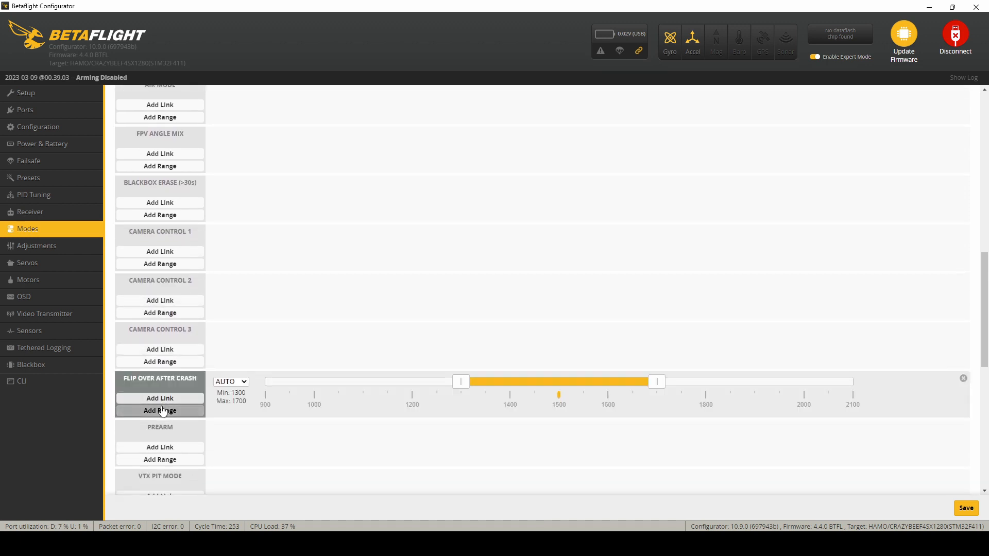
scroll(227, 288, up, 15)
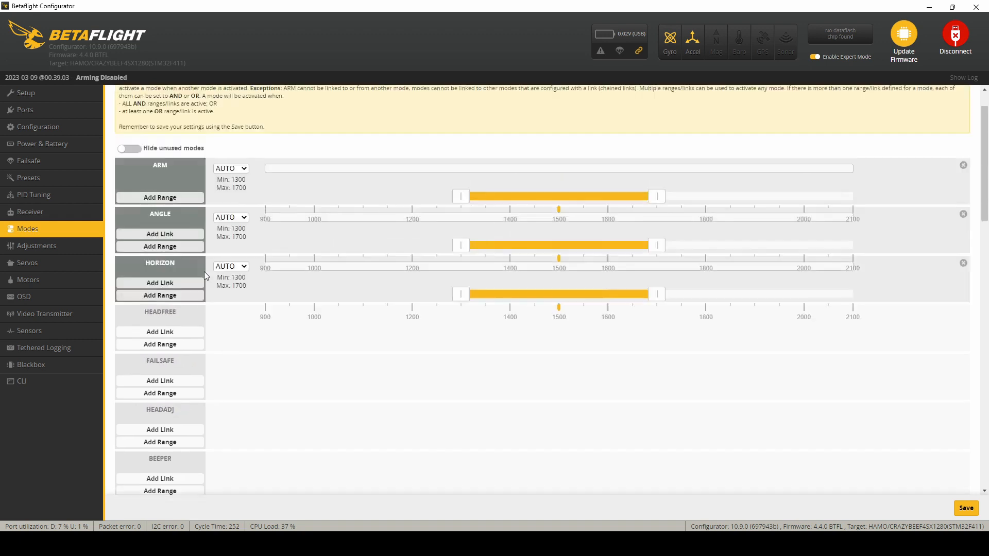
scroll(204, 271, up, 1)
click(132, 194)
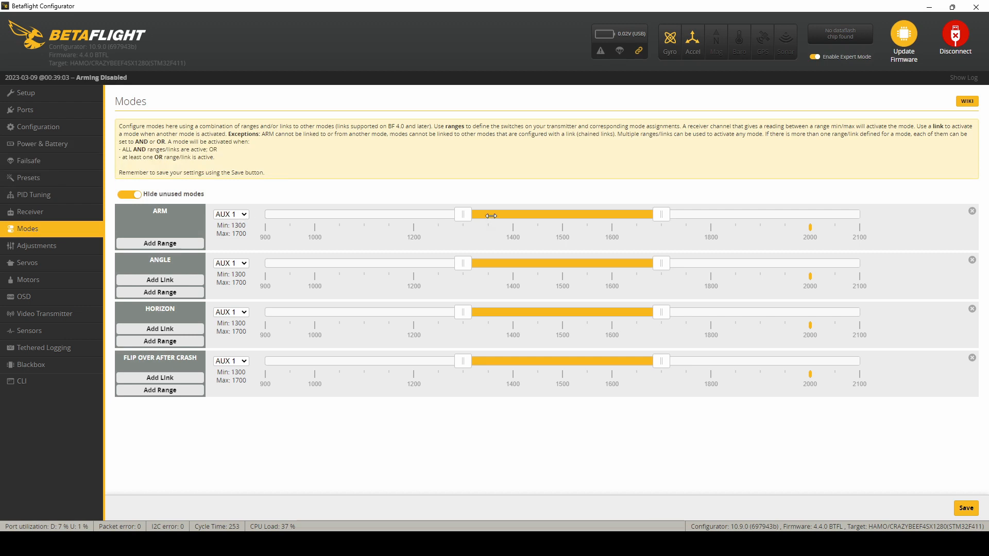
Step: Set the ARM mode's AUX 1 range to 1900–2100 and save the modes
drag(490, 218, 761, 214)
click(965, 511)
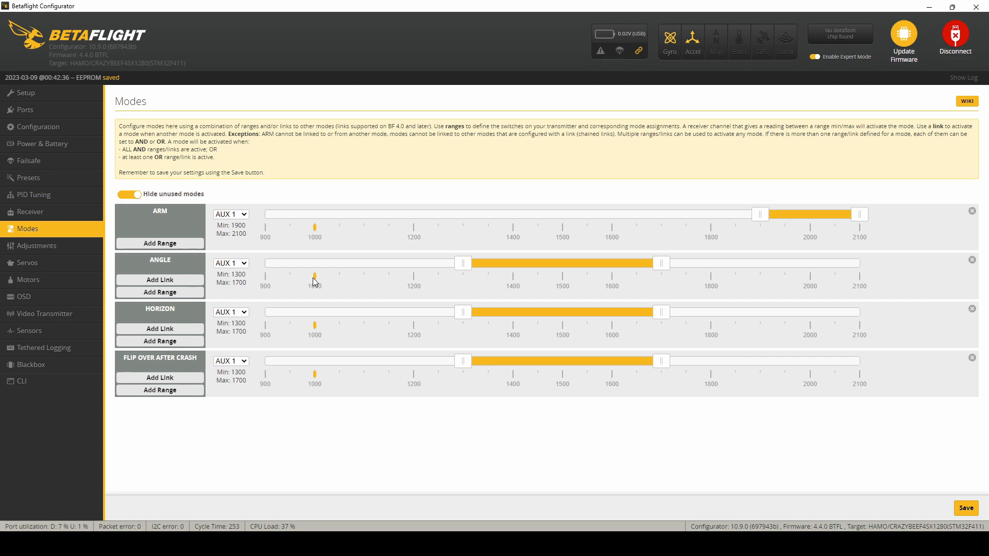
Step: Assign ANGLE and HORIZON to AUX 2, with ranges of 900–1100 for ANGLE and 1400–1600 for HORIZON
click(246, 287)
click(241, 313)
click(240, 338)
drag(650, 264, 364, 273)
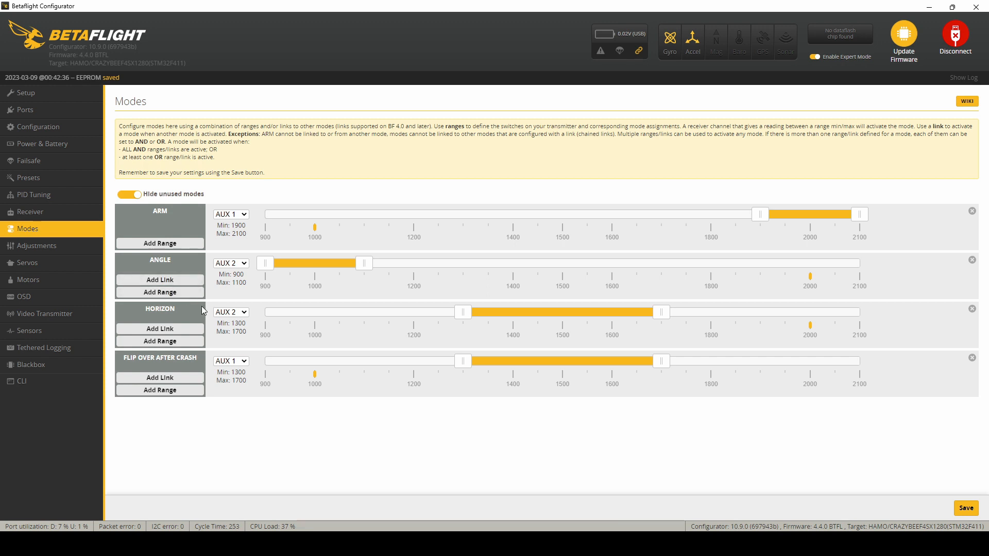
drag(464, 313, 551, 323)
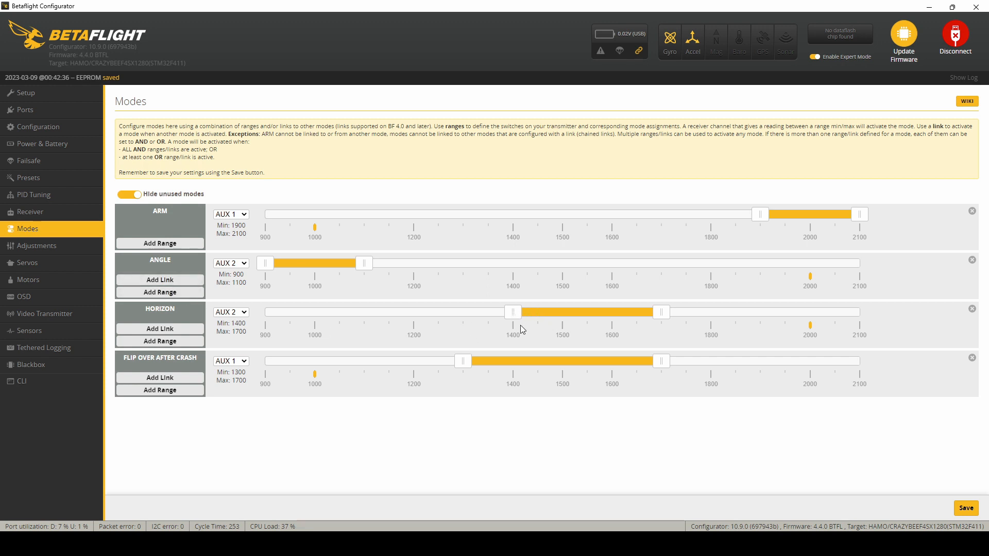
drag(662, 312, 620, 317)
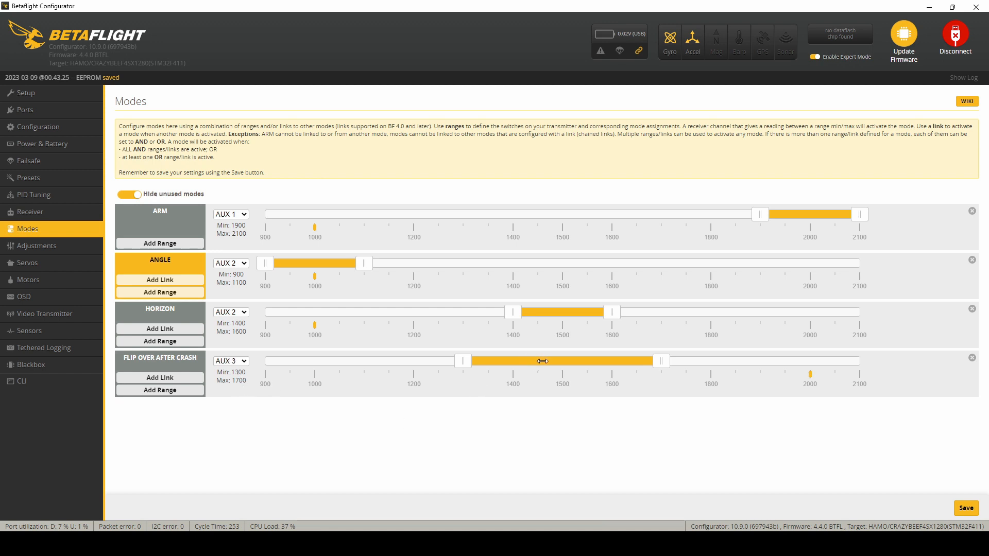
Step: Set the FLIP OVER AFTER CRASH mode's AUX 3 range to 1900–2100 and save the modes
drag(543, 361, 762, 351)
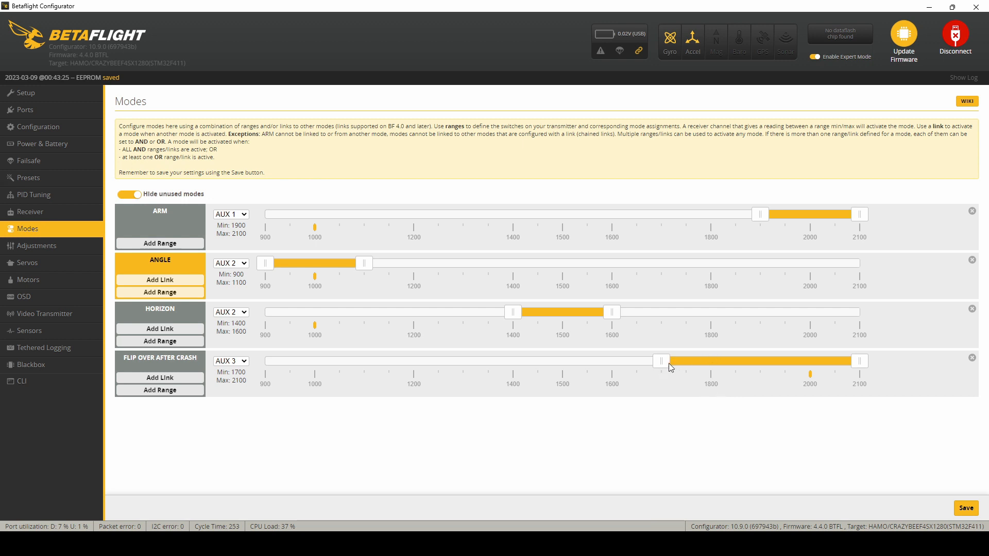
drag(669, 364, 749, 362)
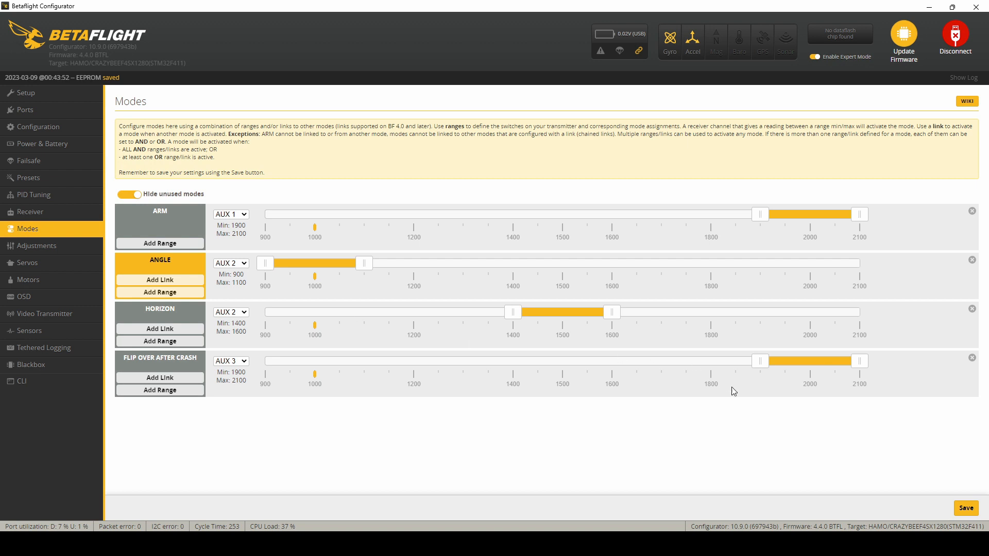
click(967, 508)
Step: Set the OSD video format to NTSC and upload the Default OSD font to the flight controller
click(27, 297)
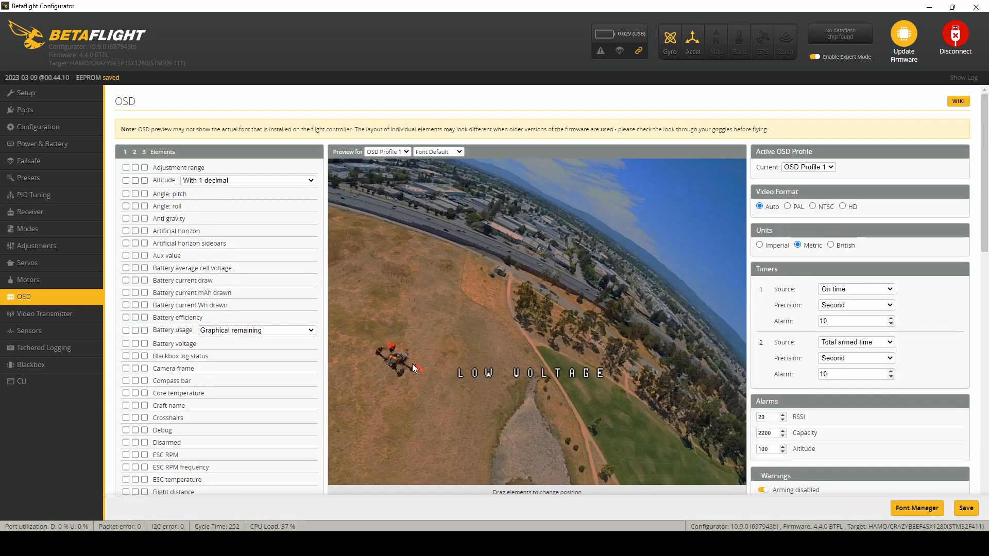
click(820, 209)
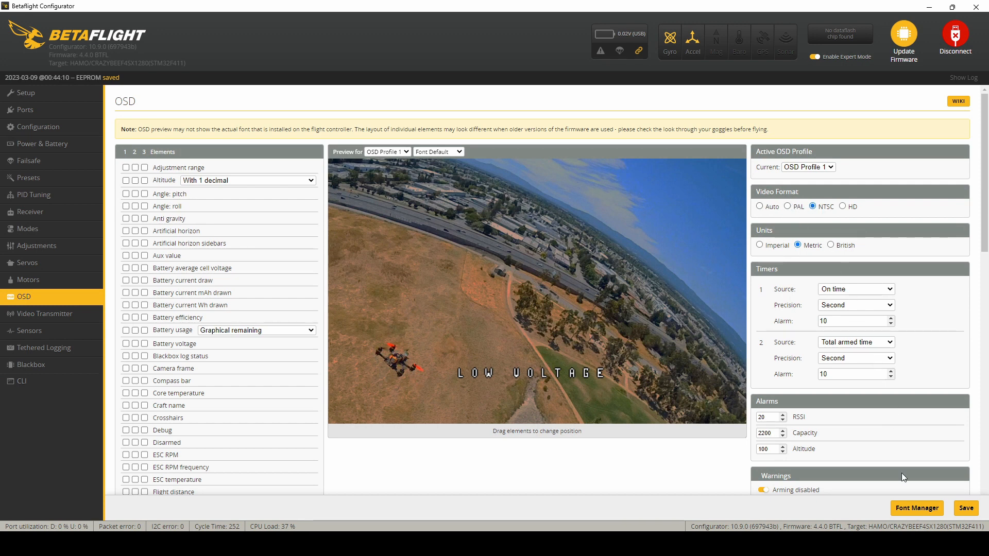
click(917, 514)
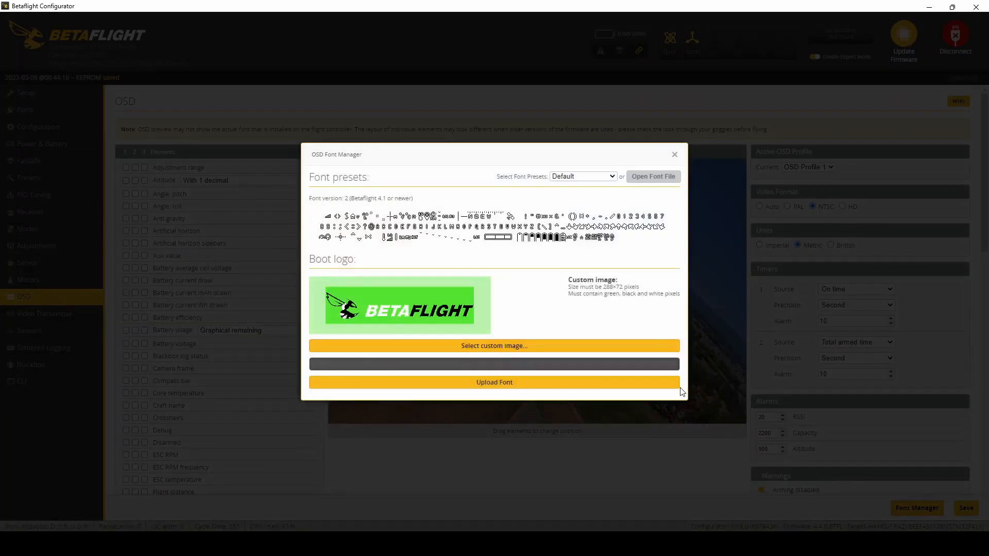
click(486, 384)
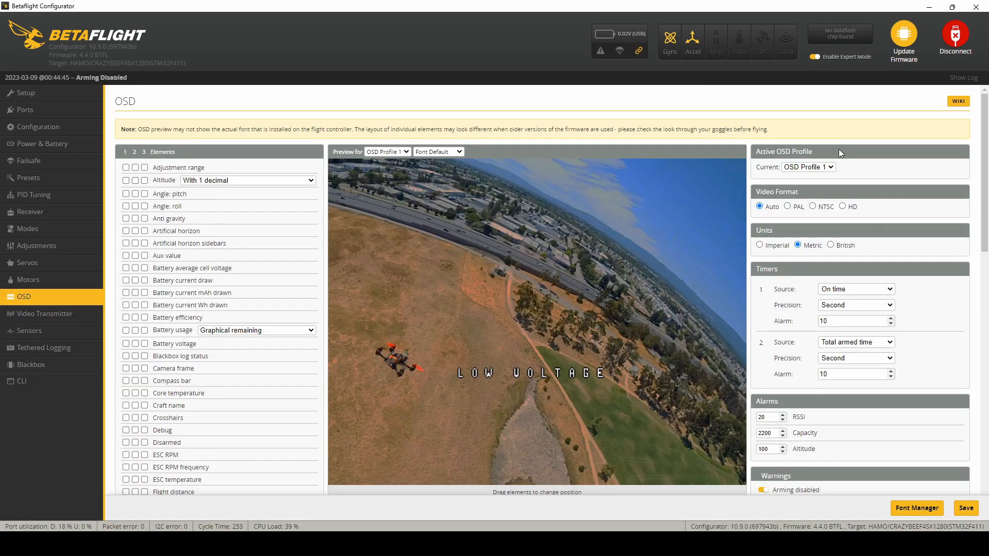
Step: Reselect NTSC as the video format, then show Fly mode in OSD profile 1 near the preview's upper-right corner
click(814, 207)
scroll(975, 227, down, 1)
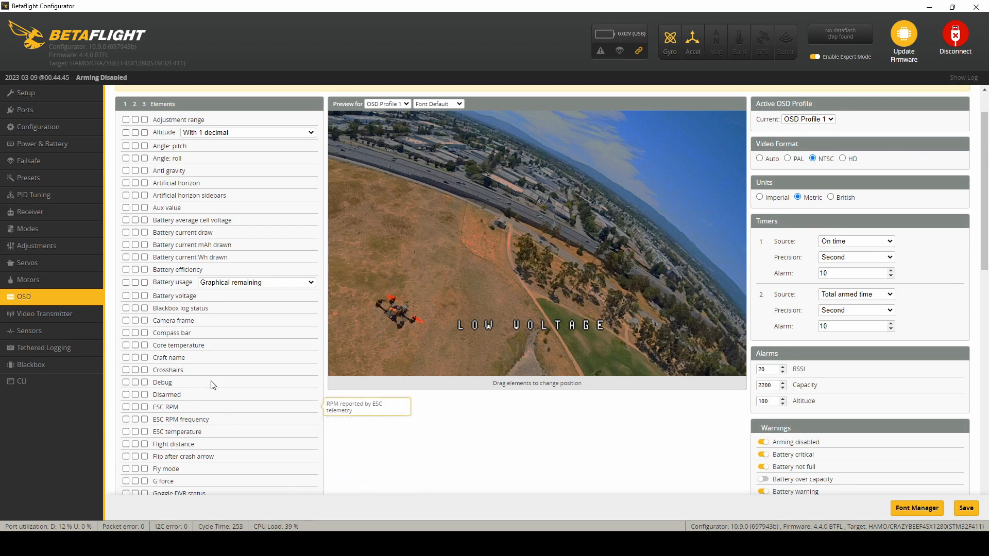
click(126, 469)
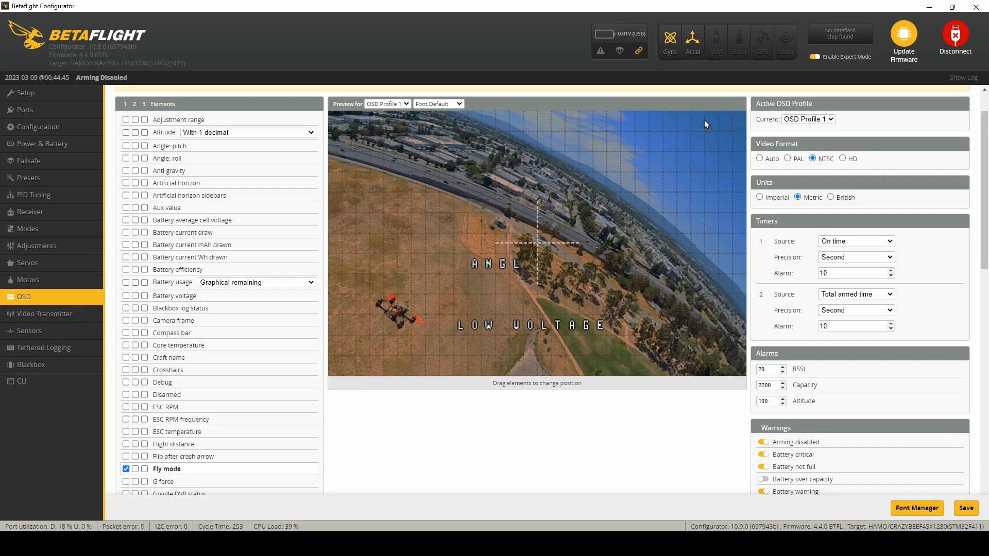
drag(475, 263, 694, 127)
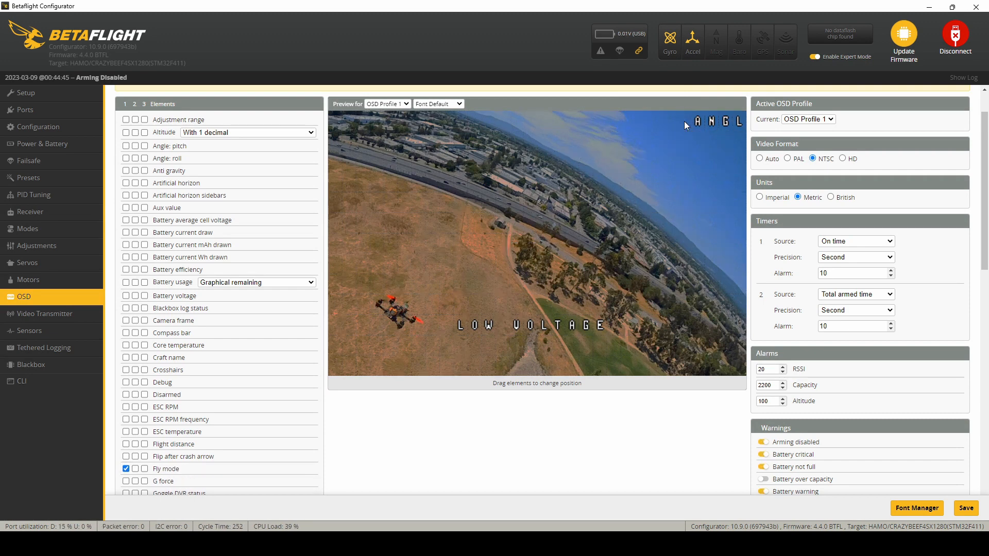
drag(685, 122, 662, 123)
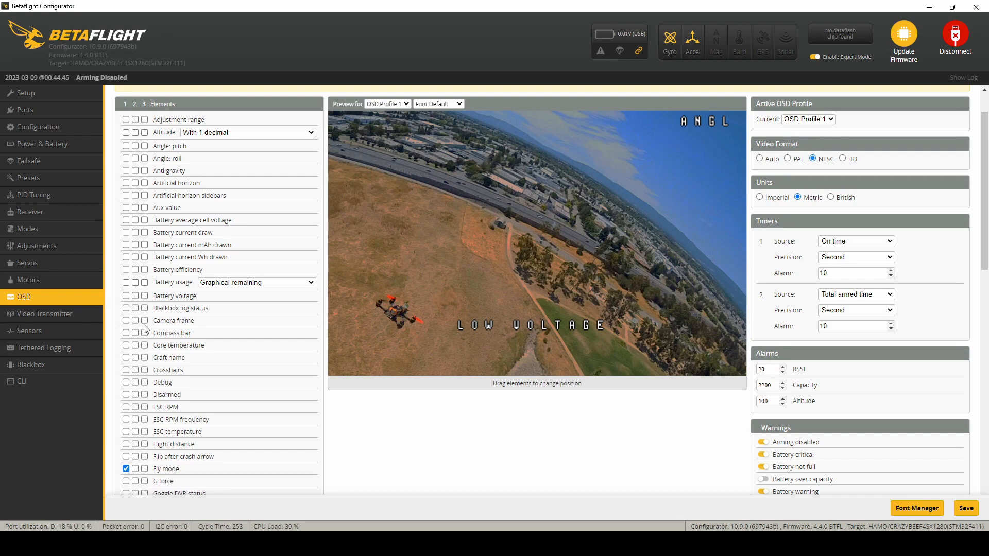
Step: Show the VTX channel element in OSD profile 1 and place it in the preview's upper-left corner
scroll(171, 364, down, 3)
scroll(172, 365, down, 10)
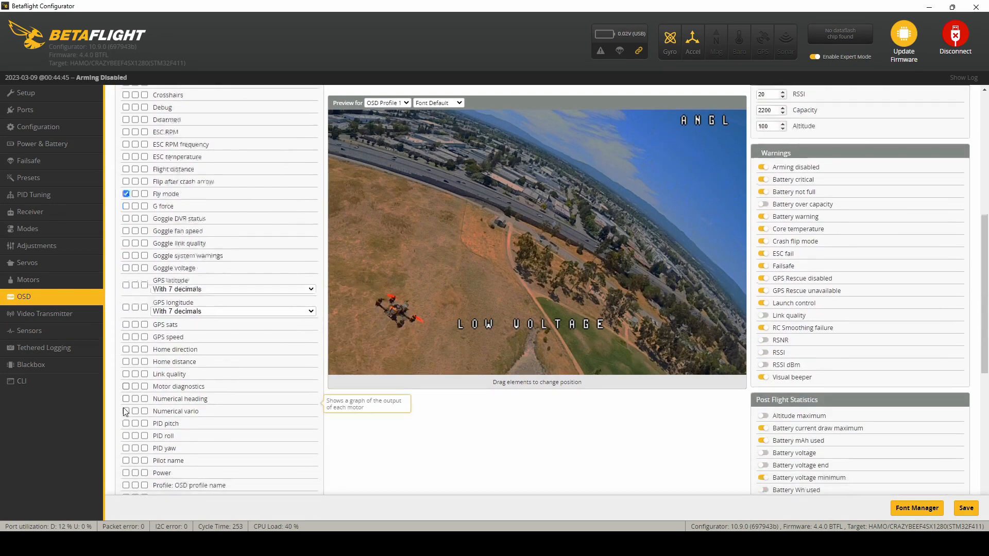
scroll(127, 420, up, 1)
scroll(136, 454, down, 1)
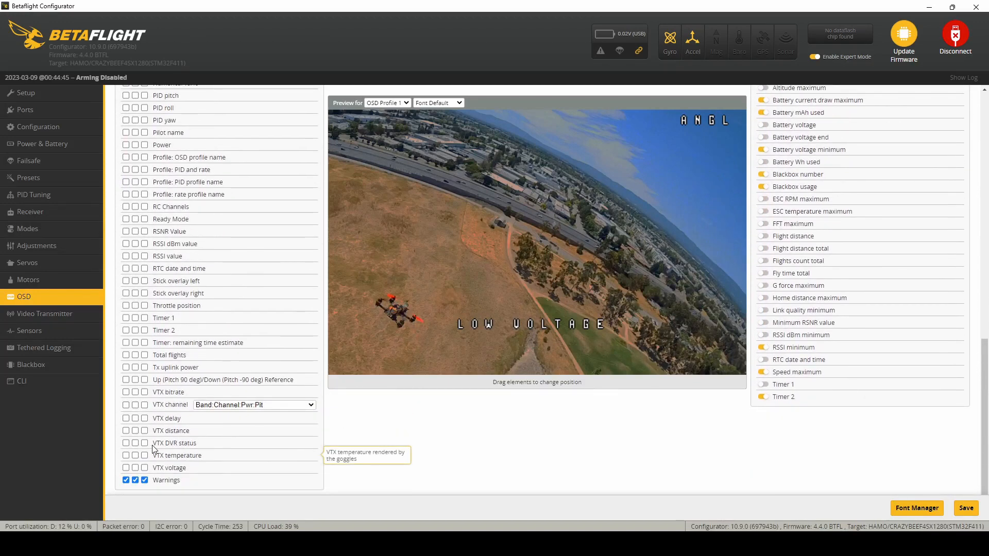
click(145, 480)
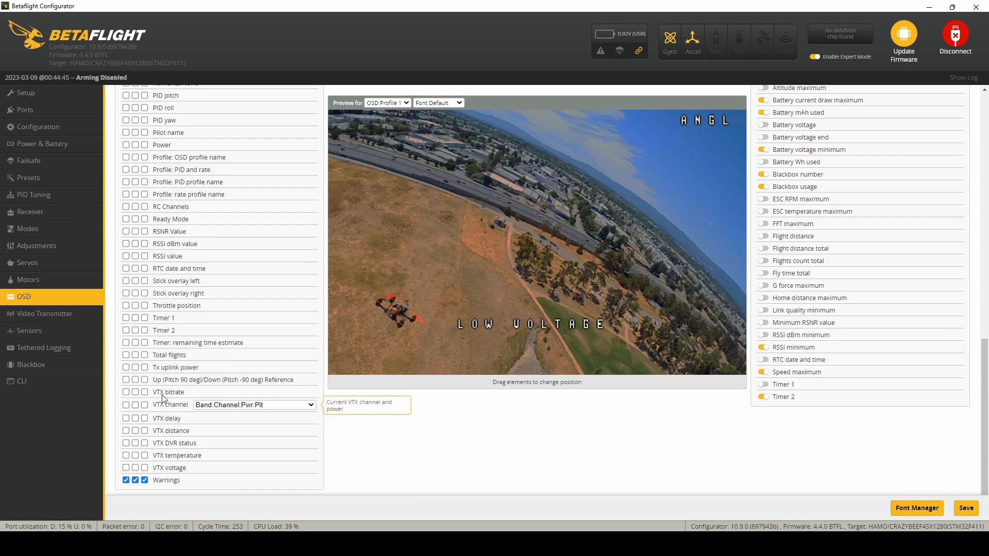
click(128, 405)
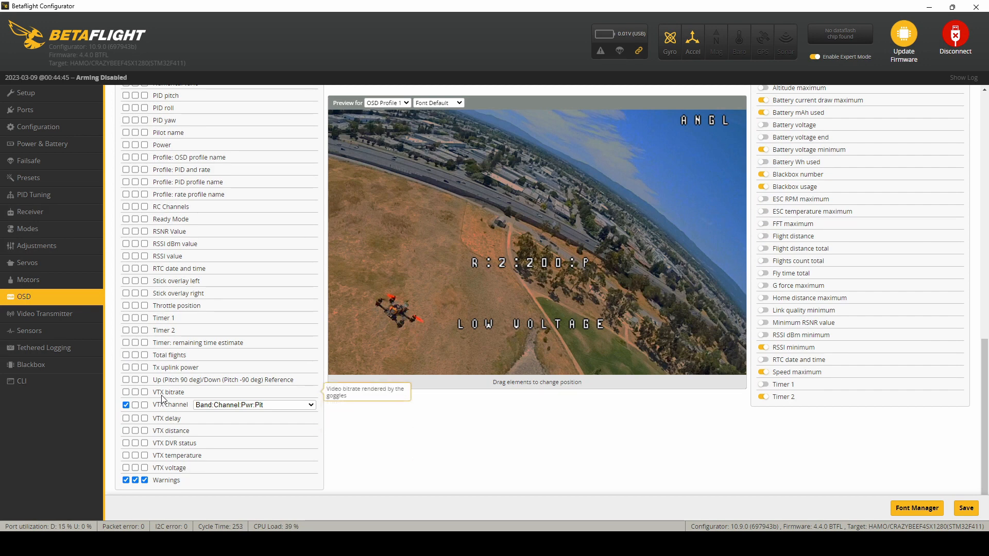
drag(536, 263, 424, 222)
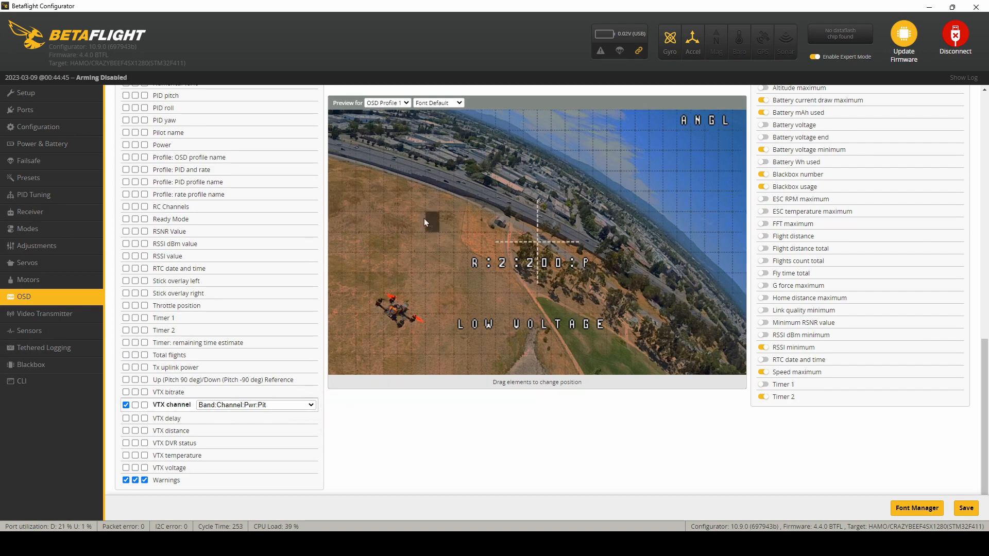
drag(351, 121, 352, 121)
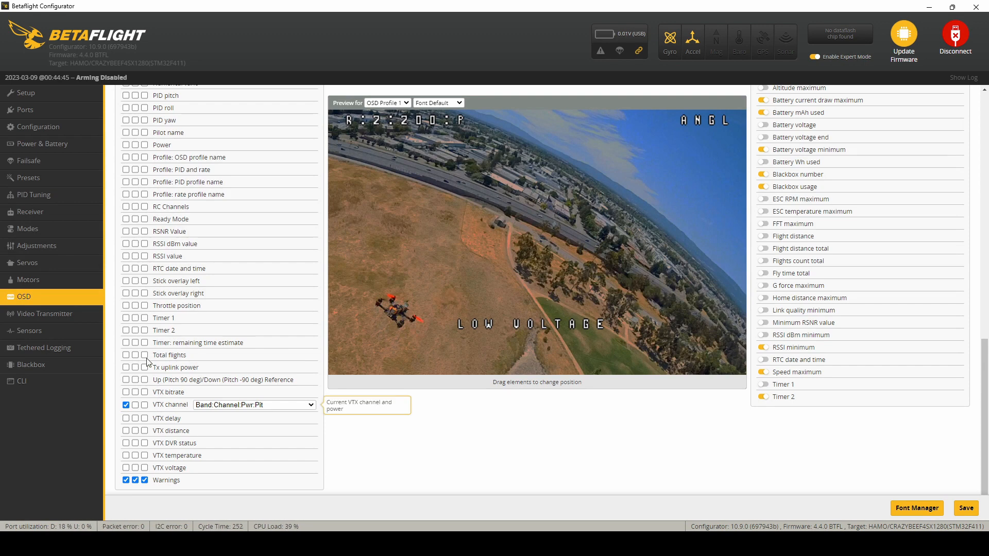
click(126, 331)
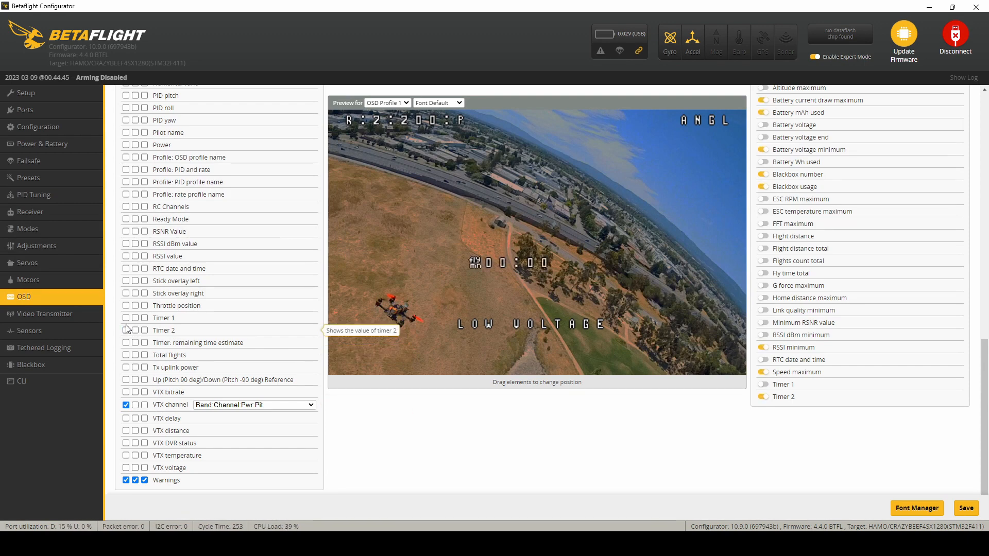
click(127, 331)
click(126, 318)
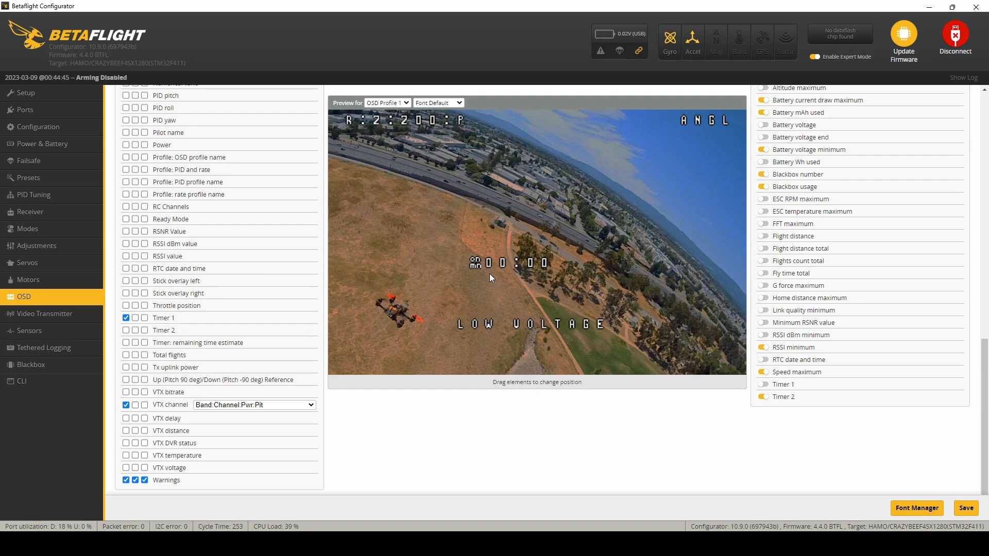
click(124, 319)
Step: Show Timer 2 in OSD profile 1 and place it in the preview's lower-right corner
click(124, 330)
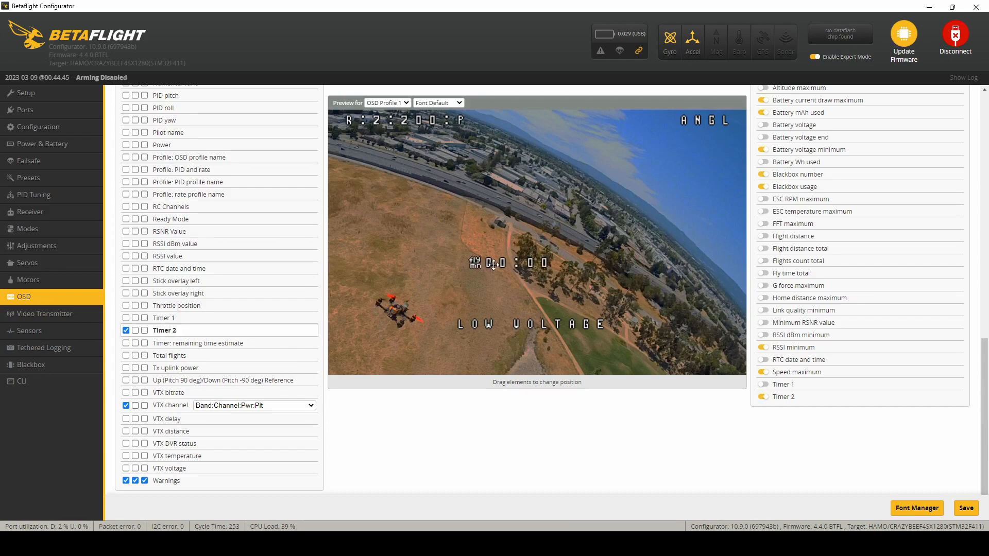
drag(493, 264, 609, 296)
drag(690, 361, 683, 359)
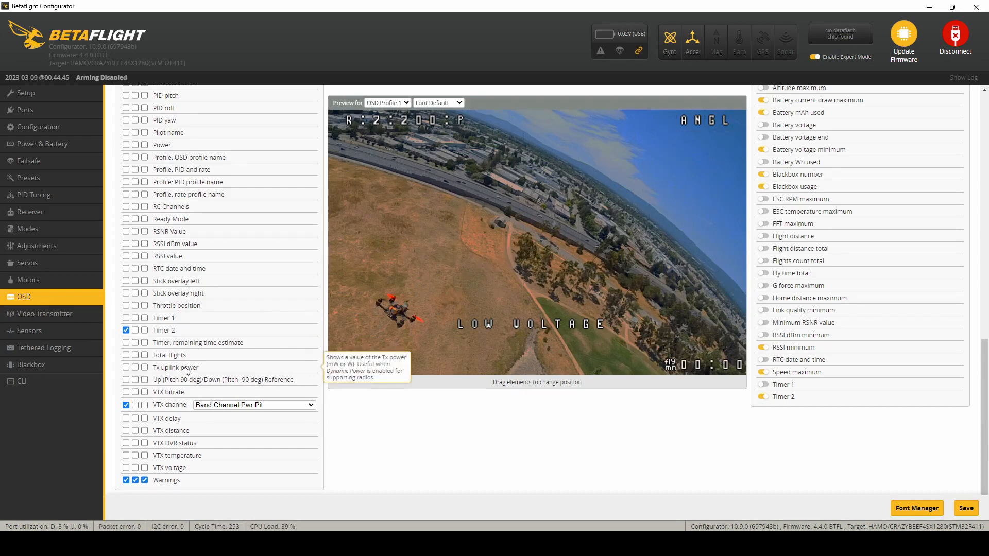
Step: Show Battery average cell voltage in OSD profile 1 at the preview's lower-left corner, and shift Timer 2 slightly left along the bottom edge
scroll(186, 371, up, 2)
scroll(186, 371, up, 1)
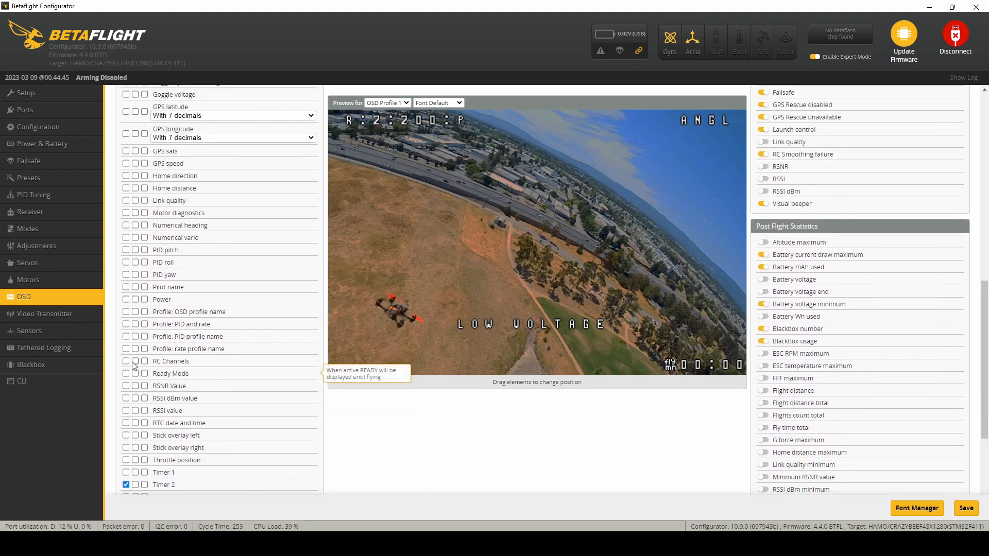
scroll(136, 252, up, 3)
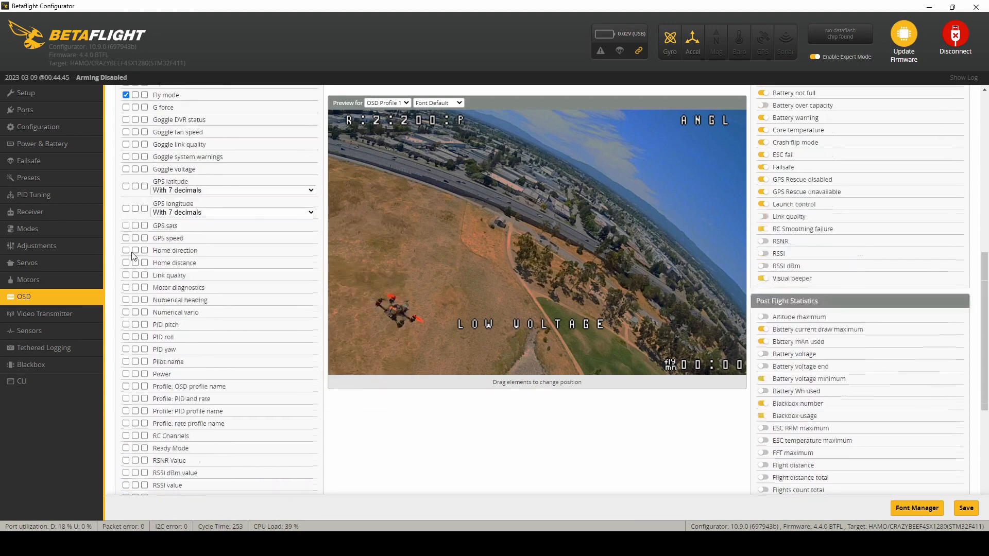
scroll(136, 252, up, 2)
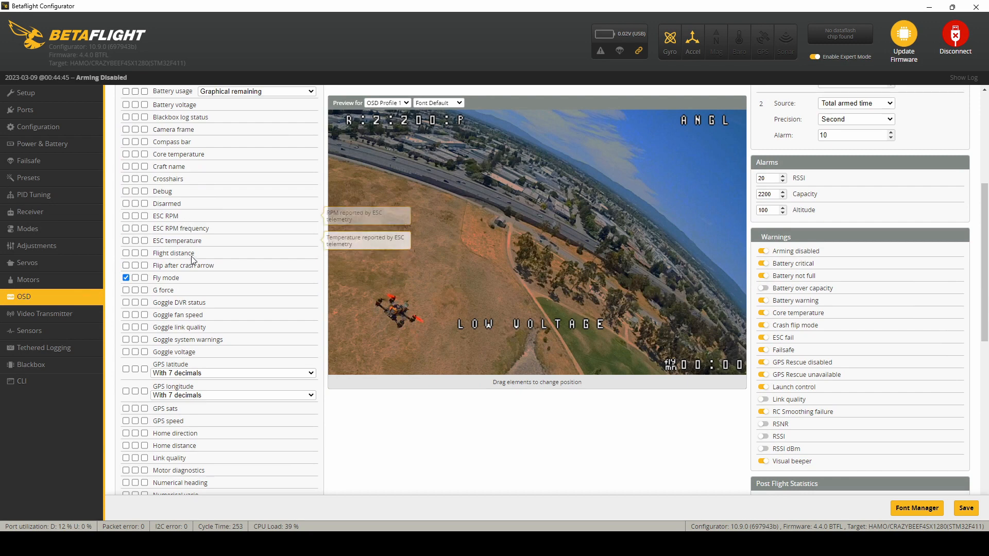
scroll(193, 258, up, 1)
scroll(192, 259, up, 2)
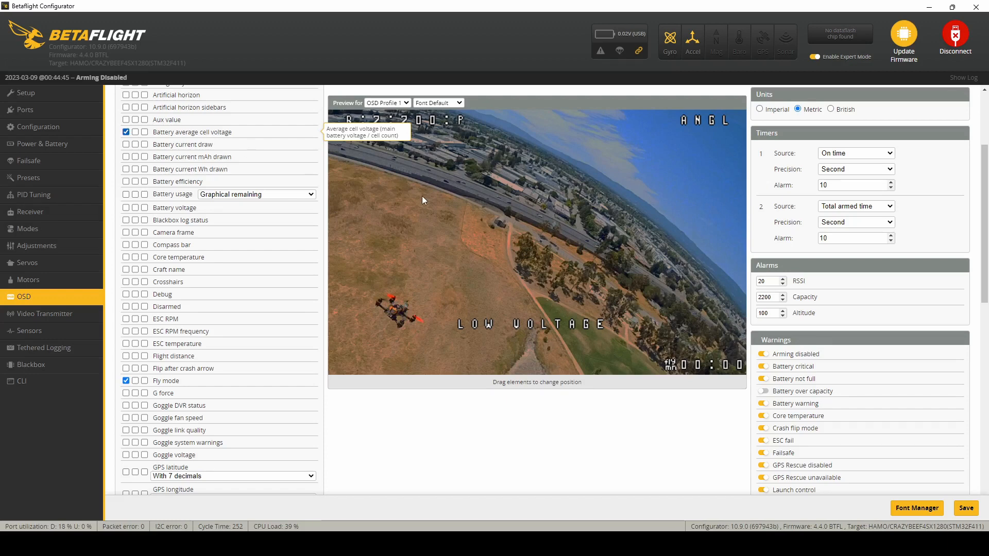
drag(477, 263, 354, 360)
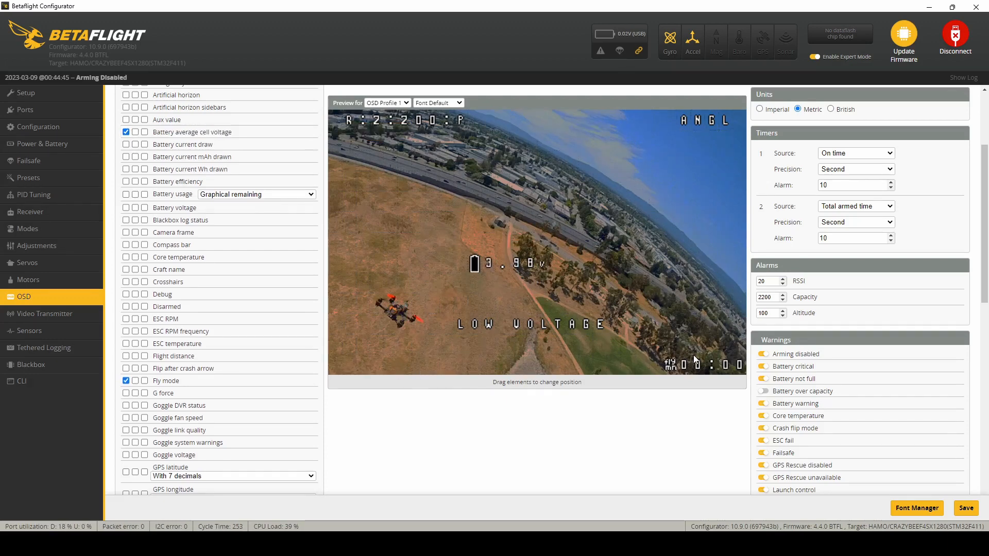
mouse_move(672, 365)
mouse_down()
mouse_move(653, 367)
mouse_move(666, 366)
mouse_up()
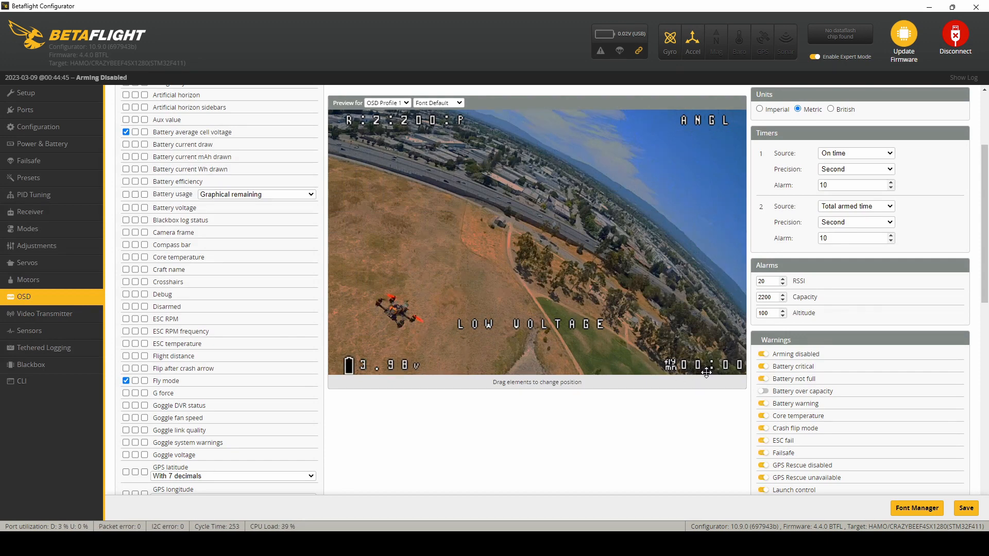
drag(699, 366, 666, 394)
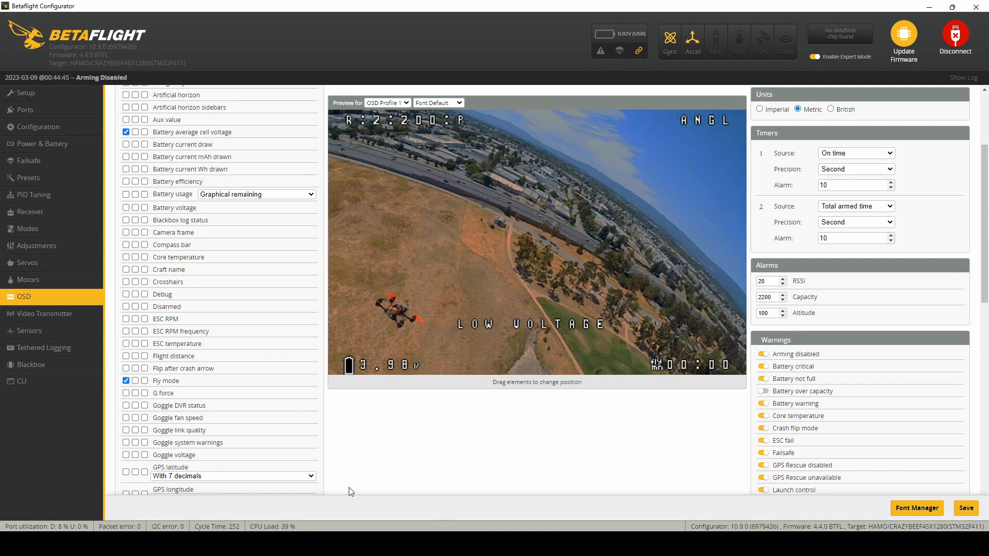
Step: Show the Link quality element in OSD profile 1
scroll(175, 335, down, 3)
scroll(182, 342, down, 7)
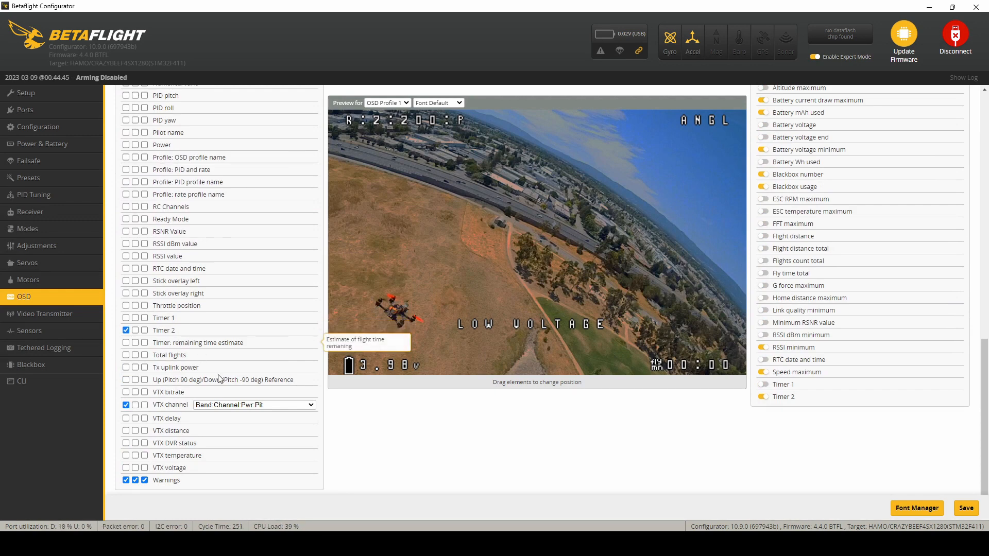
scroll(249, 438, up, 1)
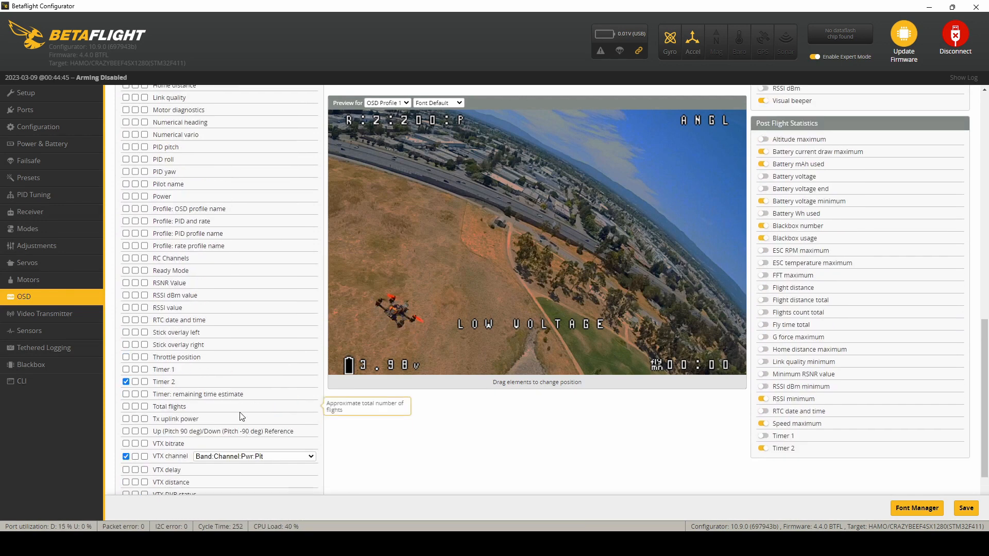
scroll(240, 415, up, 1)
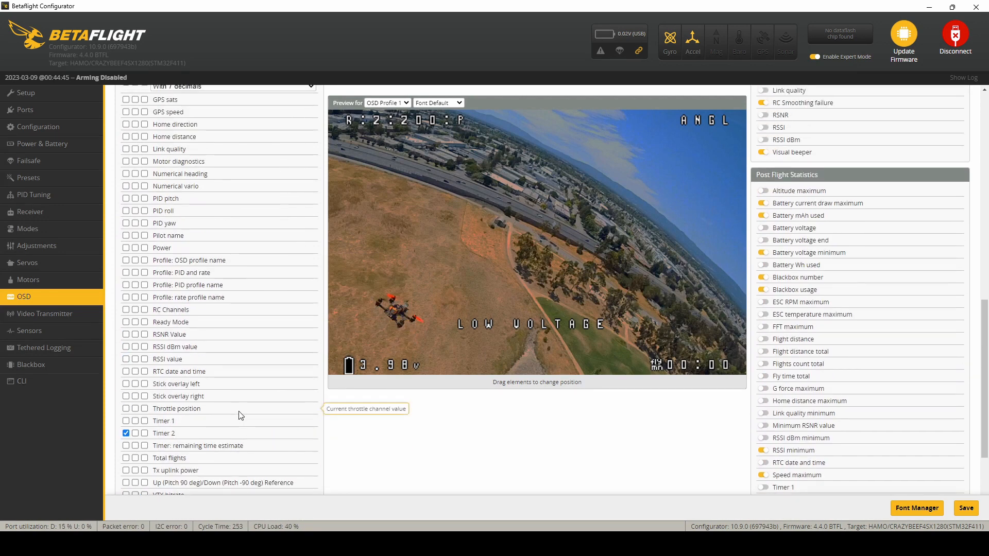
scroll(240, 415, up, 1)
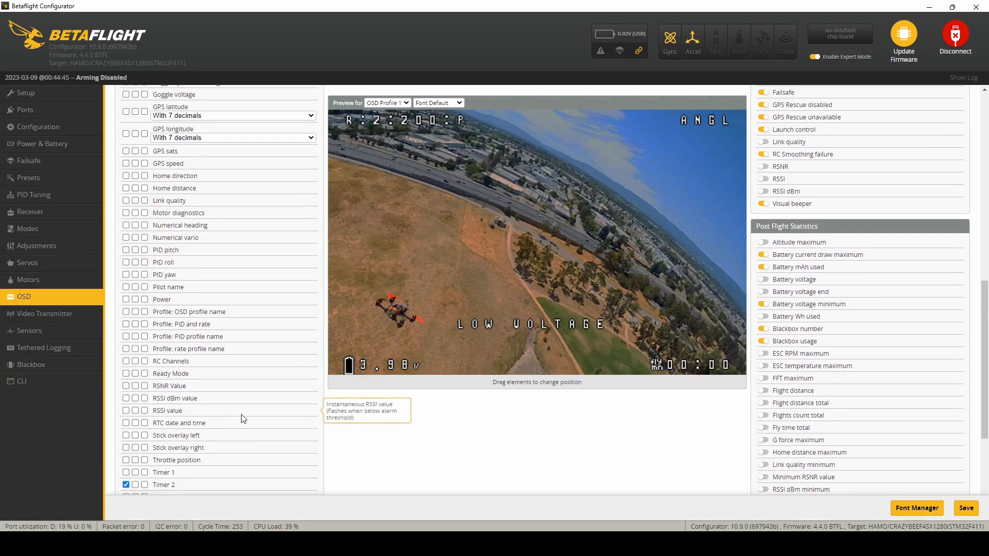
scroll(243, 418, up, 1)
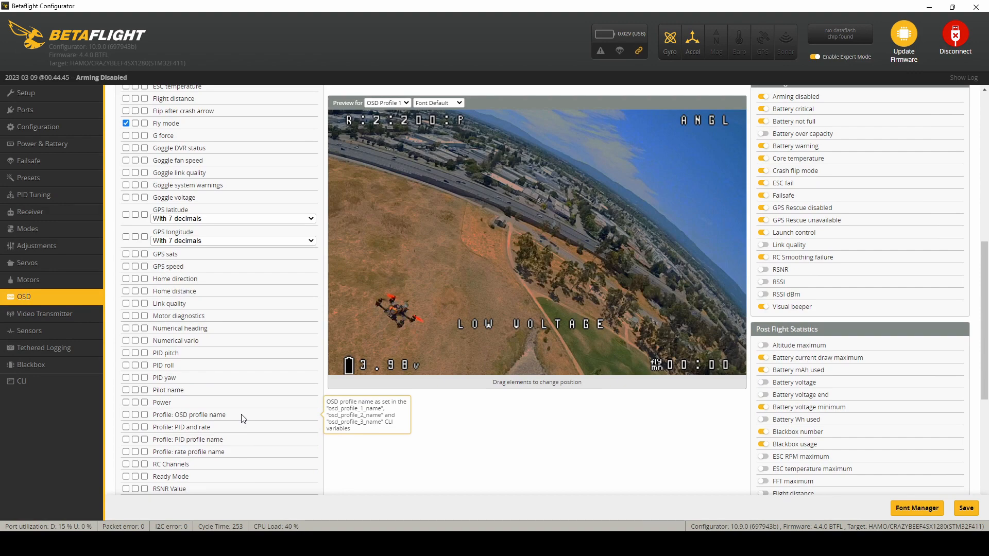
scroll(244, 410, up, 1)
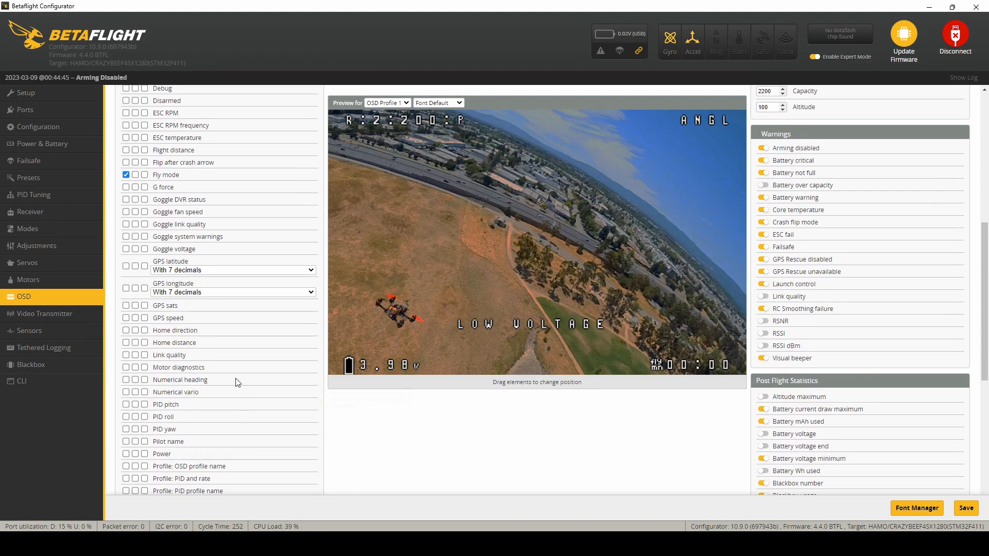
click(127, 355)
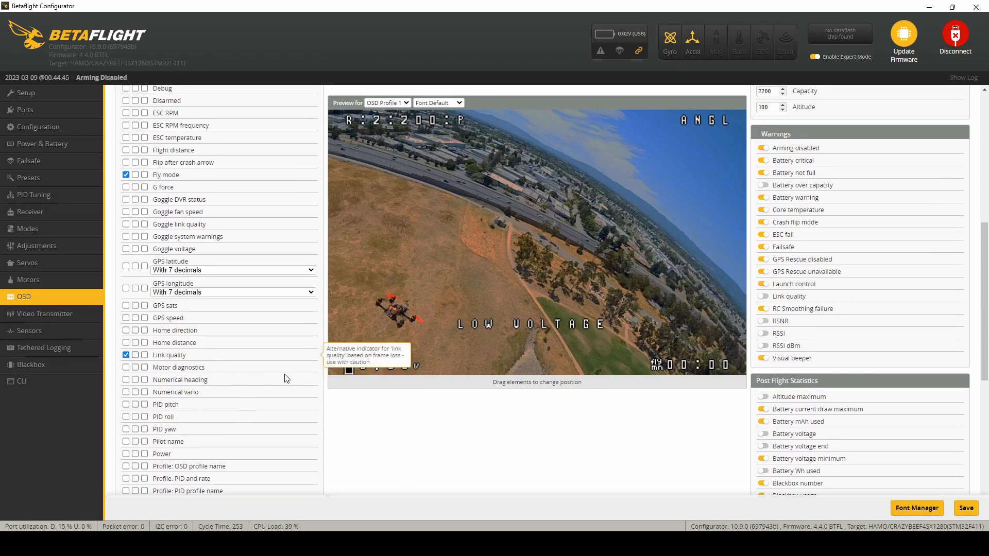
Step: Show Pilot name in OSD profile 1 and place the Link quality element directly above Timer 2 in the preview
scroll(282, 380, up, 4)
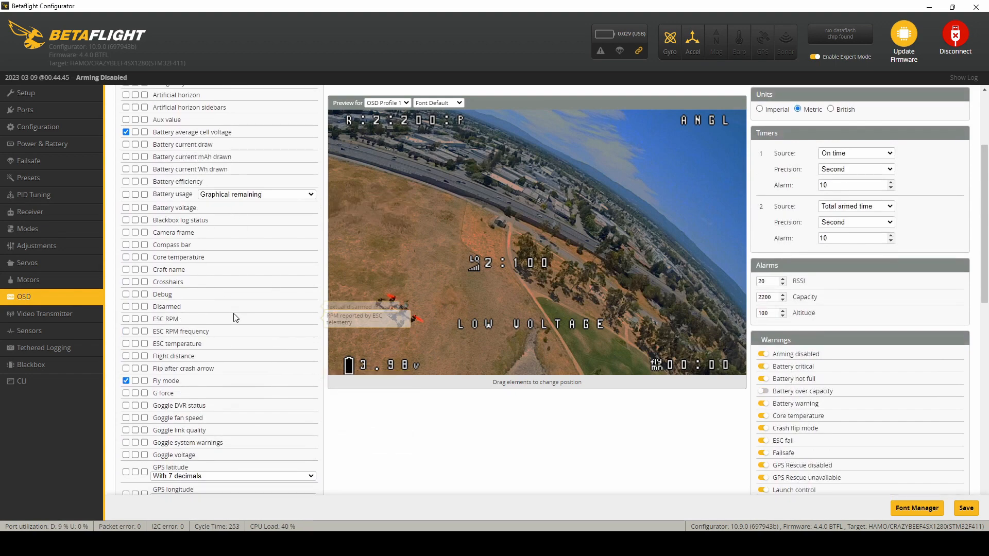
scroll(237, 322, up, 2)
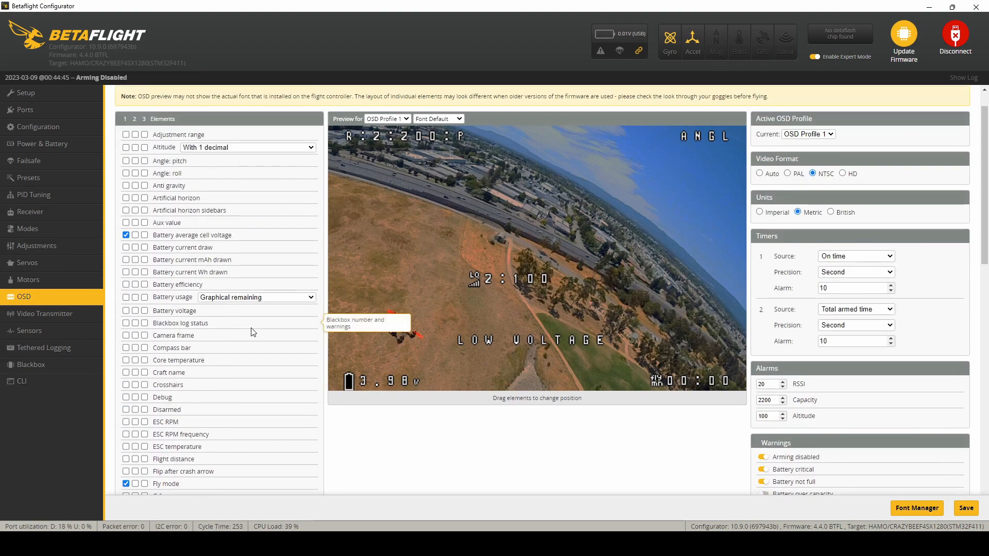
scroll(262, 353, down, 7)
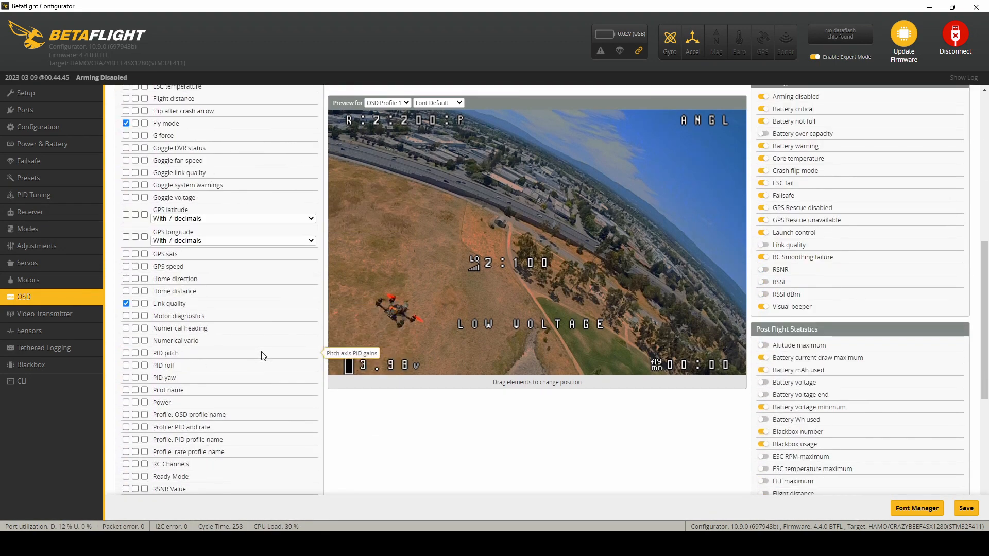
scroll(262, 356, down, 2)
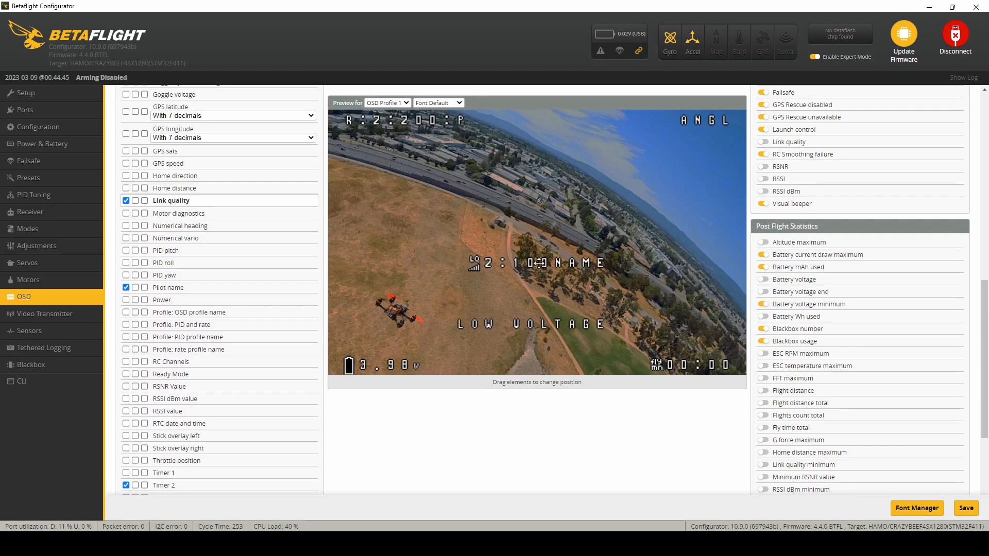
drag(536, 263, 592, 315)
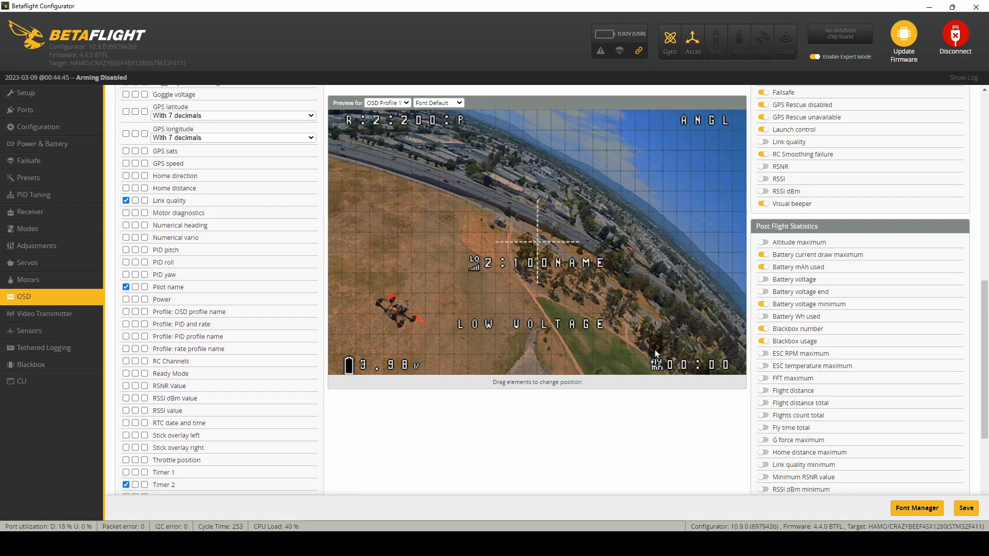
drag(656, 353, 654, 350)
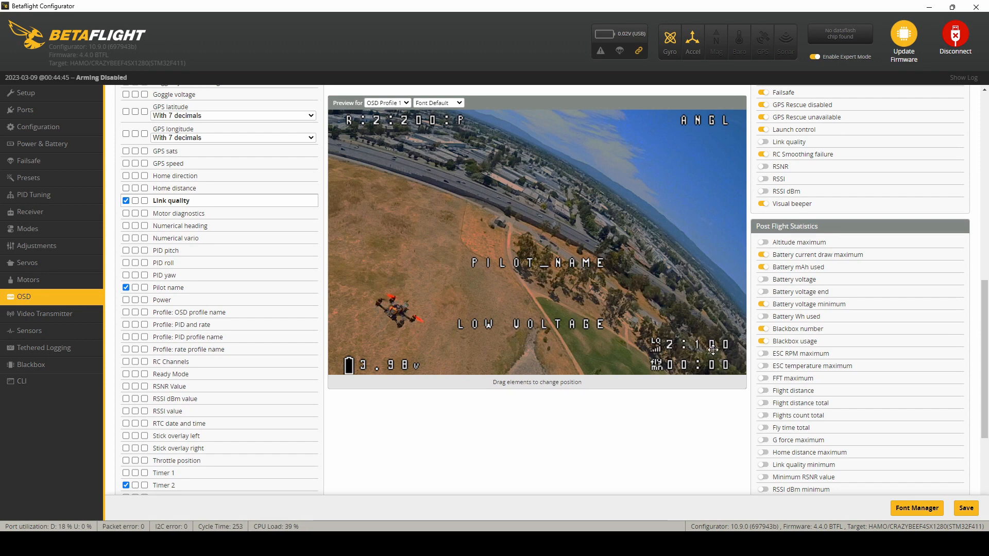
Step: Place the Pilot name element on the preview's bottom row, centred between the cell voltage and Timer 2
drag(521, 262, 496, 316)
drag(503, 368, 500, 364)
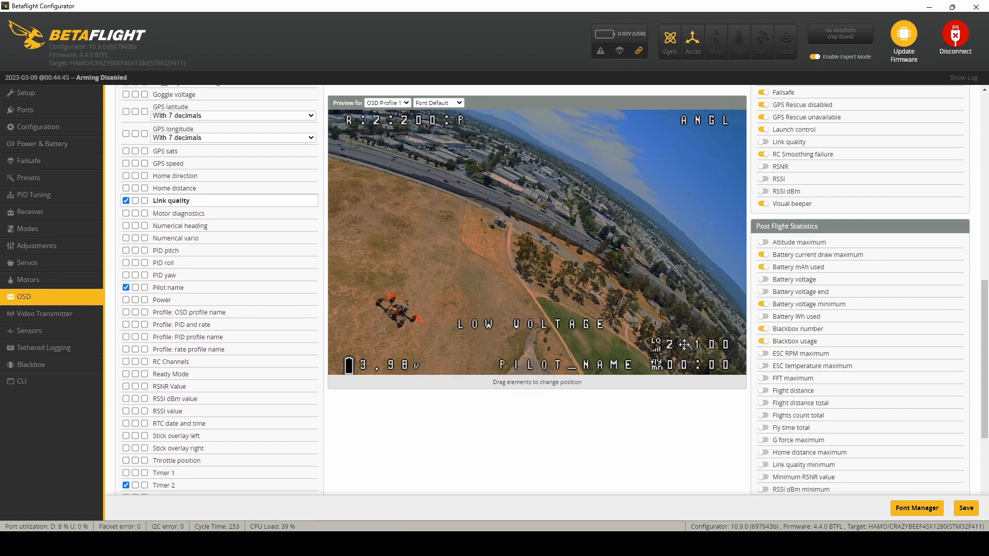
drag(559, 367, 508, 372)
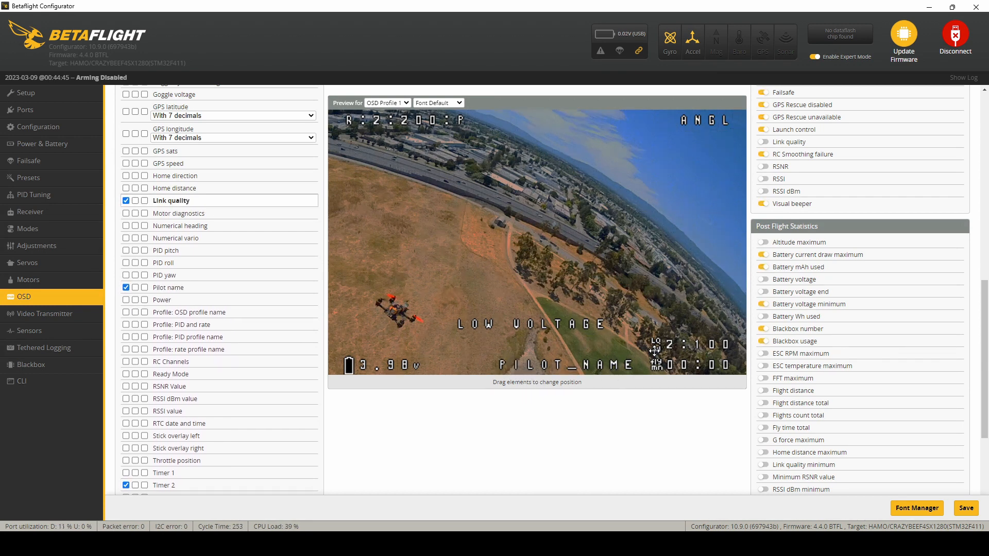
drag(569, 365, 483, 370)
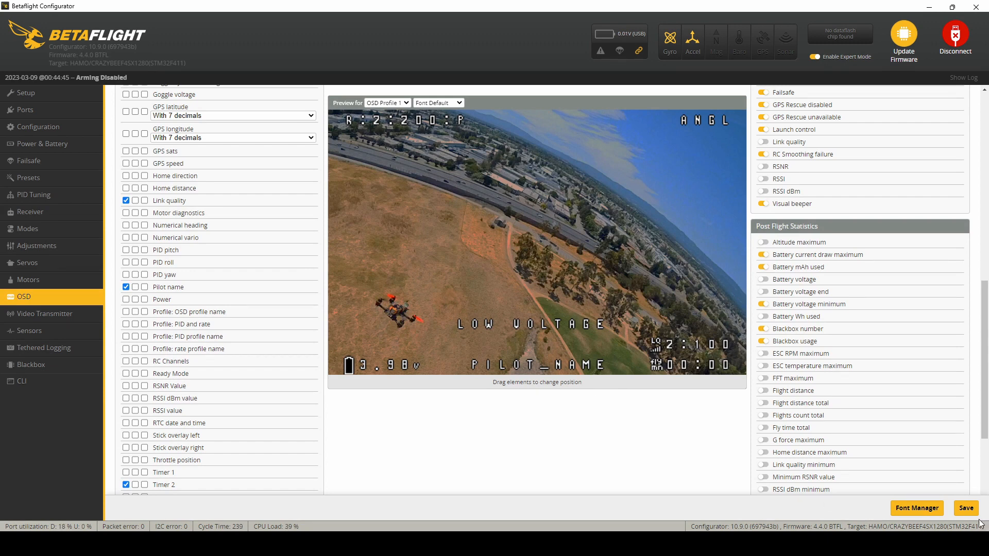
Step: Save the OSD settings and disconnect from the flight controller
click(967, 508)
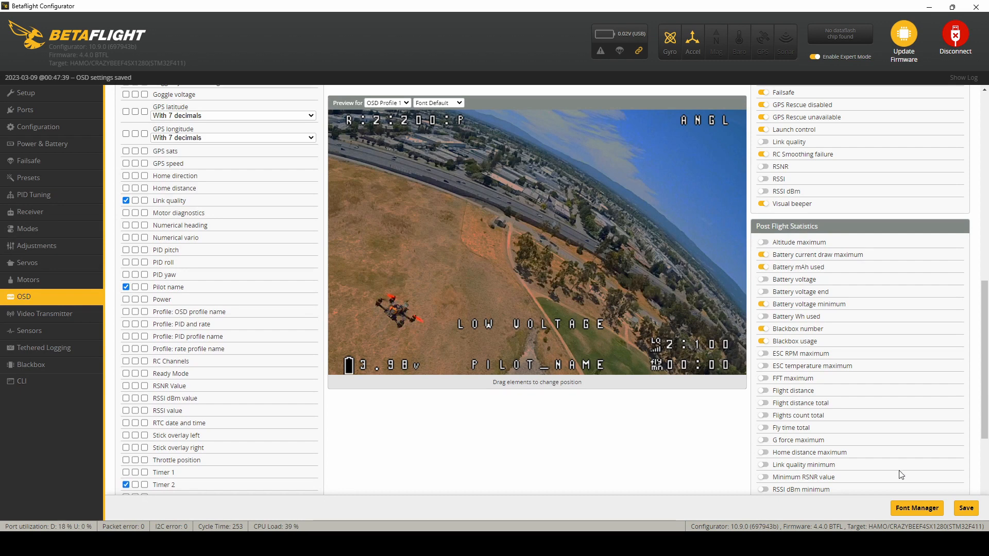
click(967, 508)
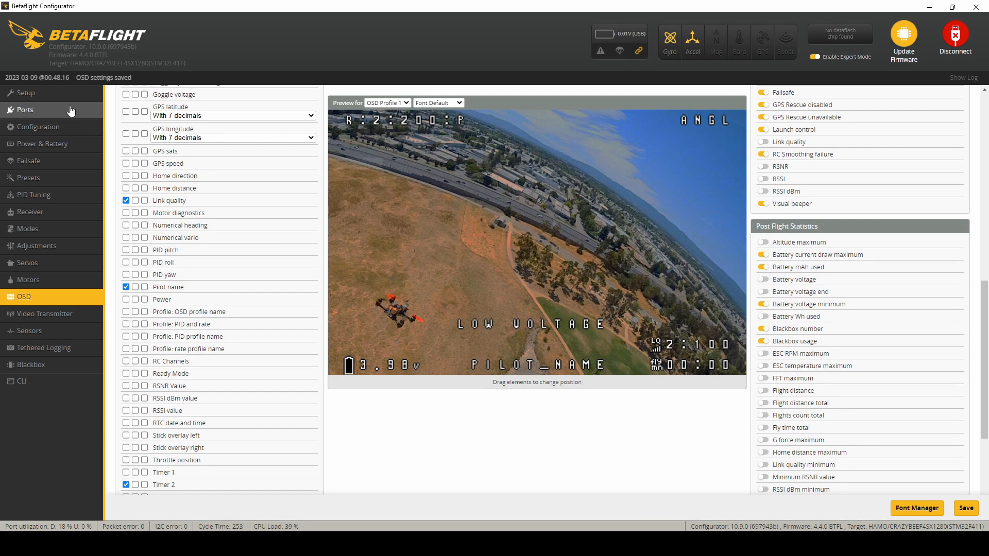
click(957, 34)
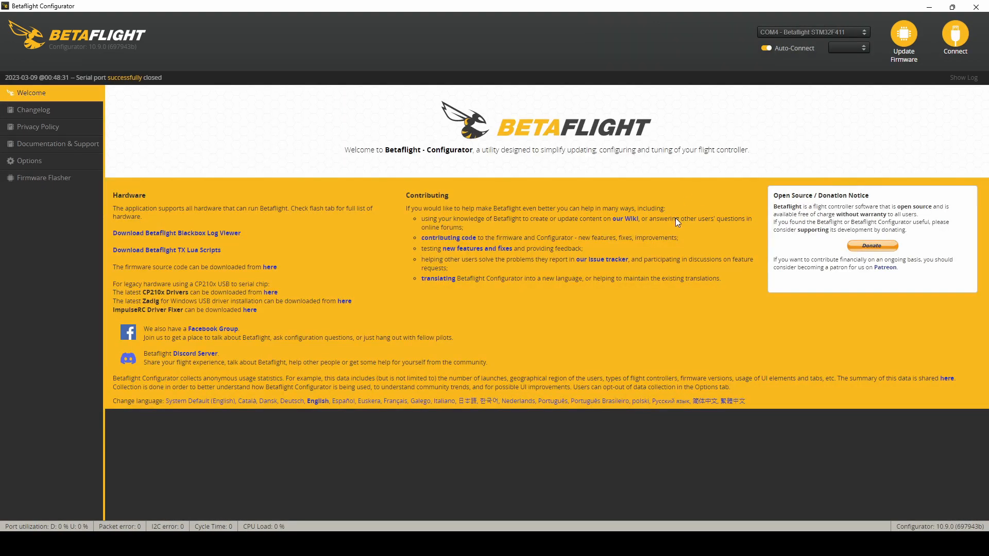